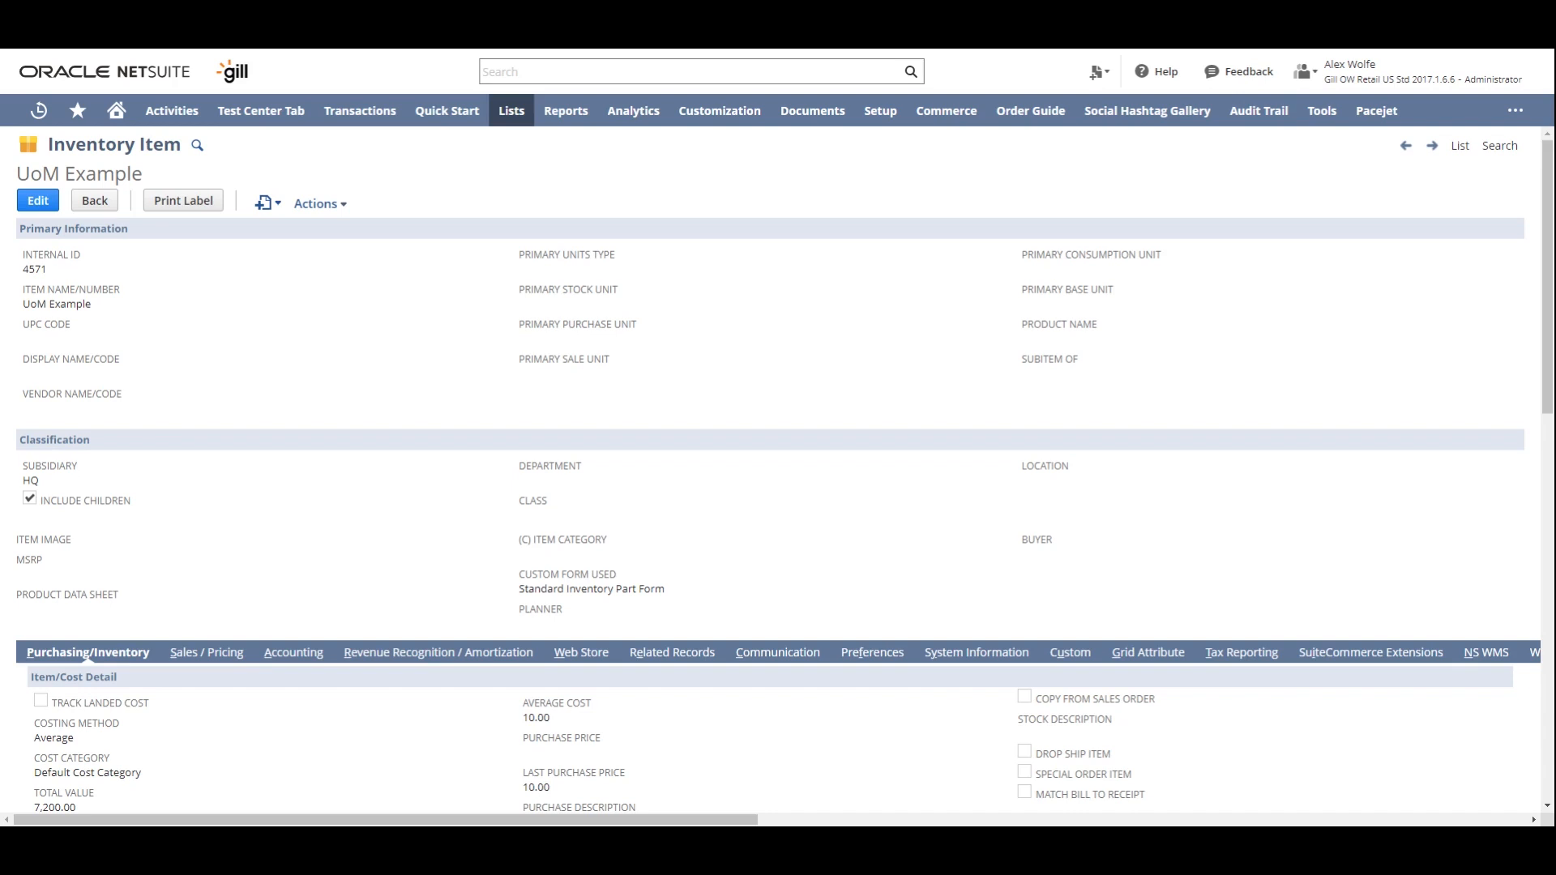
# - Open the company's Enable Features page and check the Multiple Units of Measure setting under ERP General
pyautogui.moveTo(892, 130)
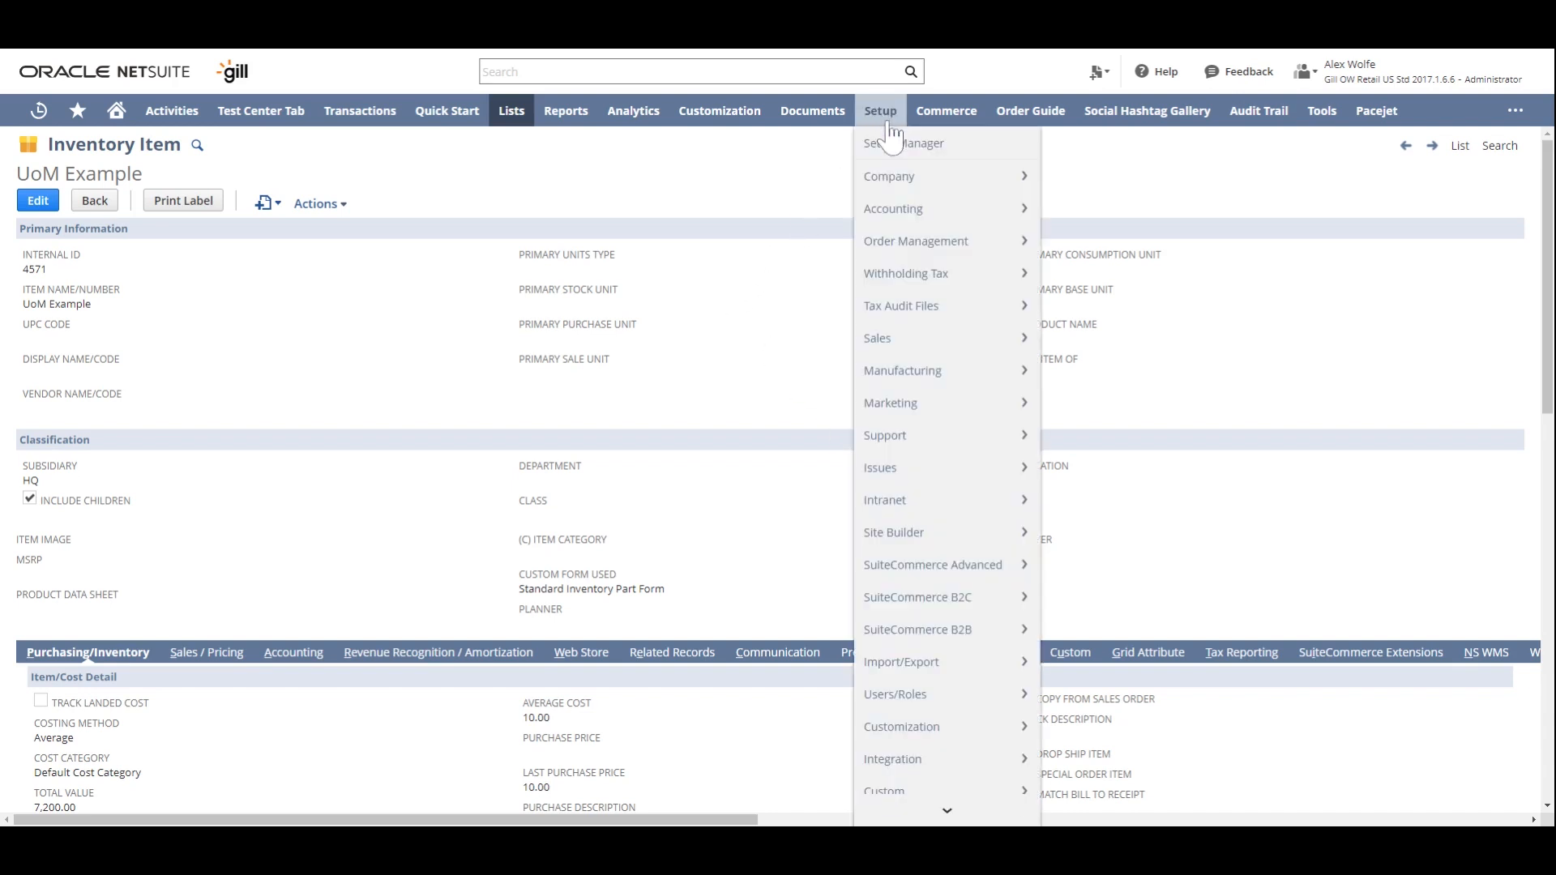
pyautogui.moveTo(899, 182)
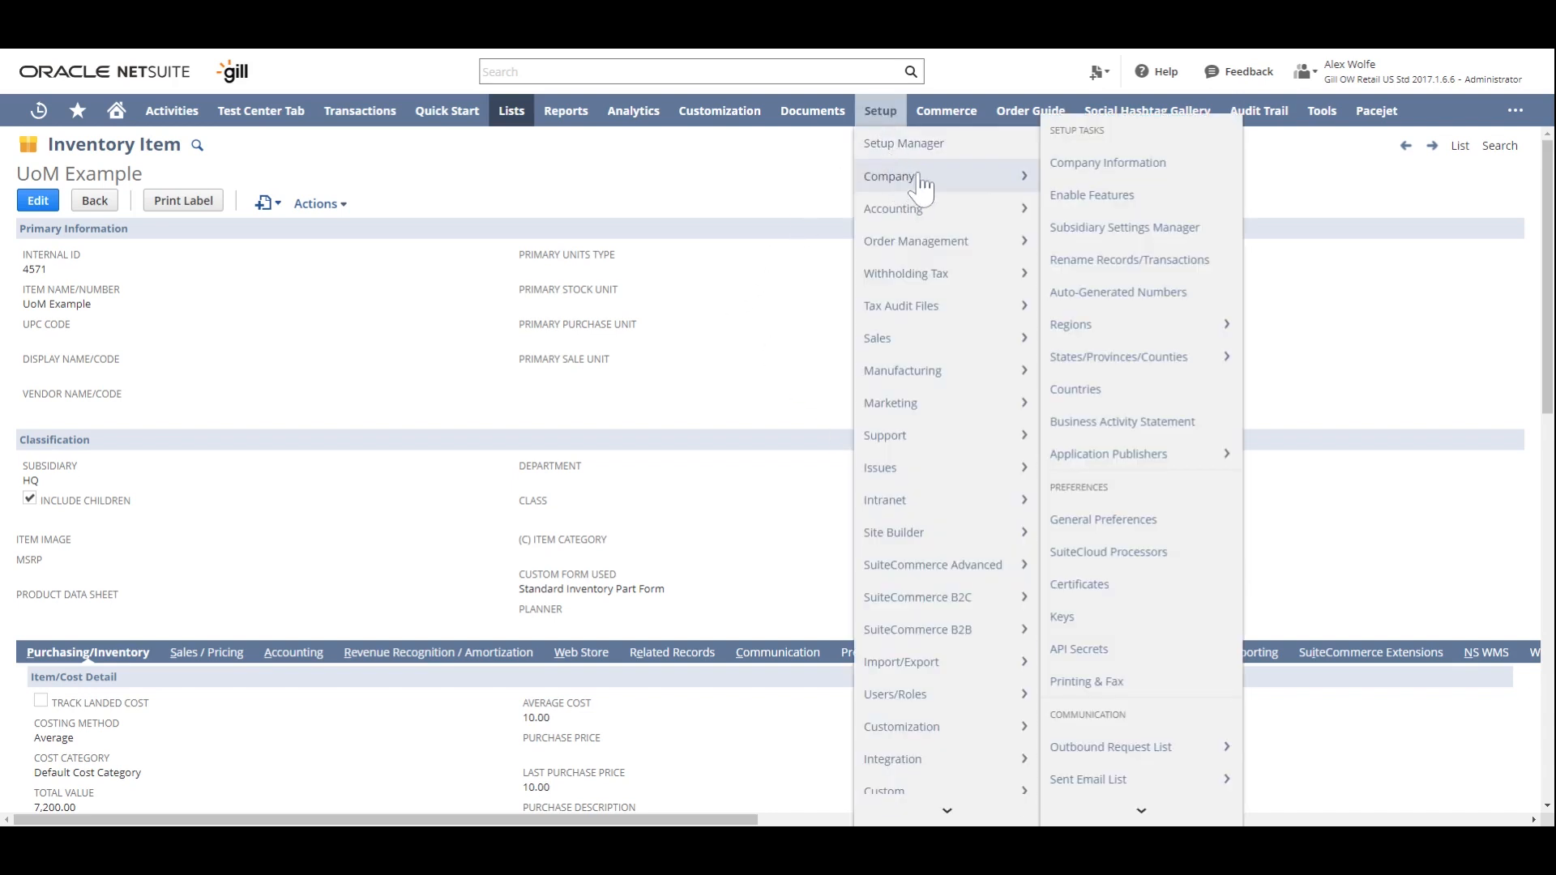
pyautogui.click(1128, 203)
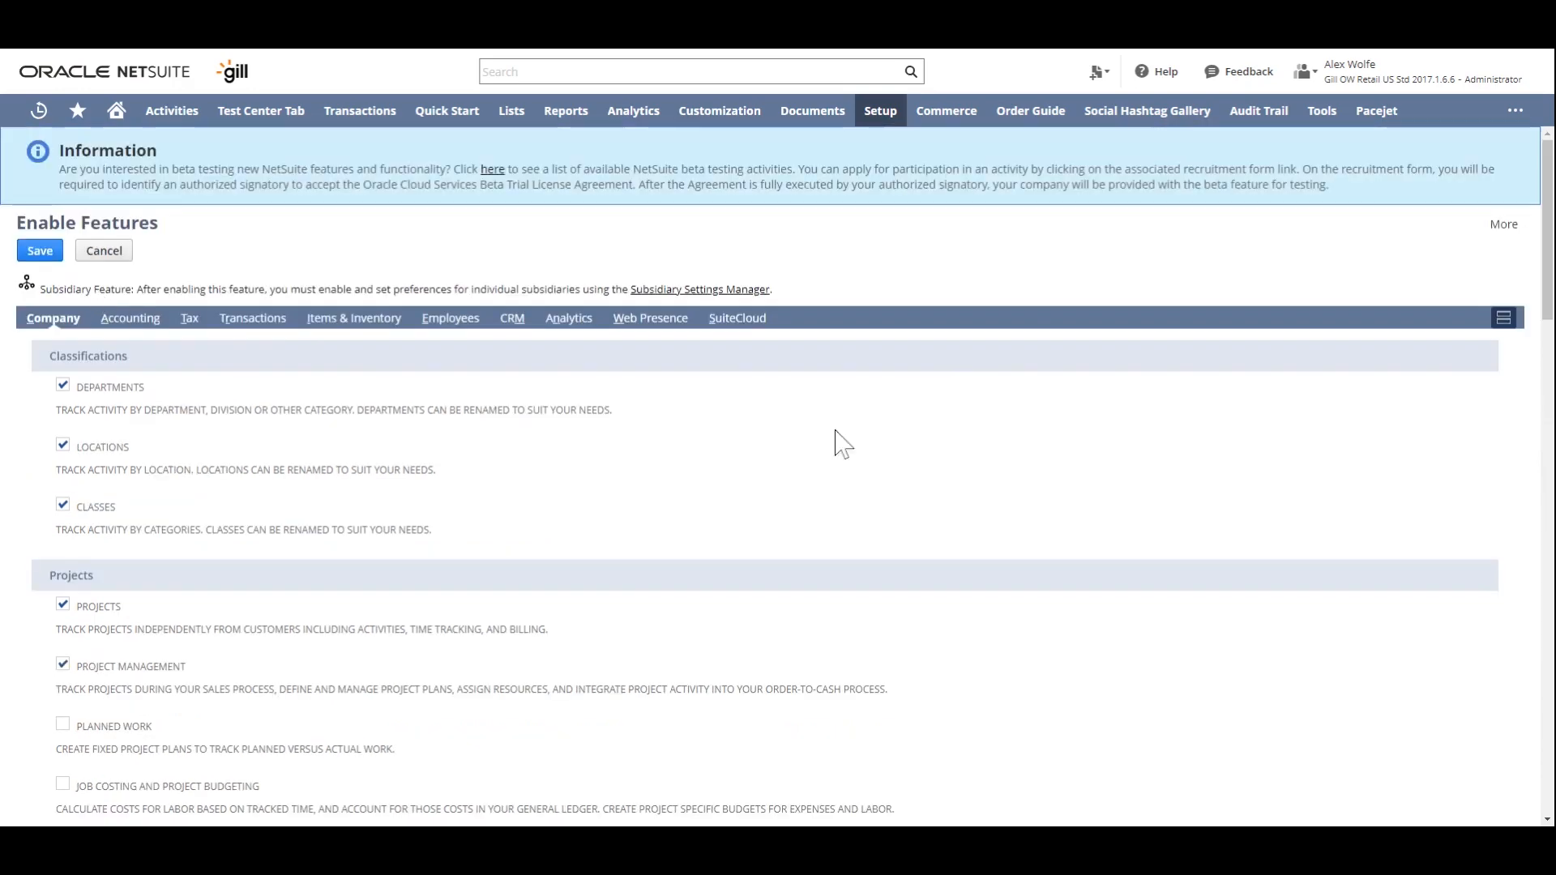
pyautogui.scroll(-7, 835, 431)
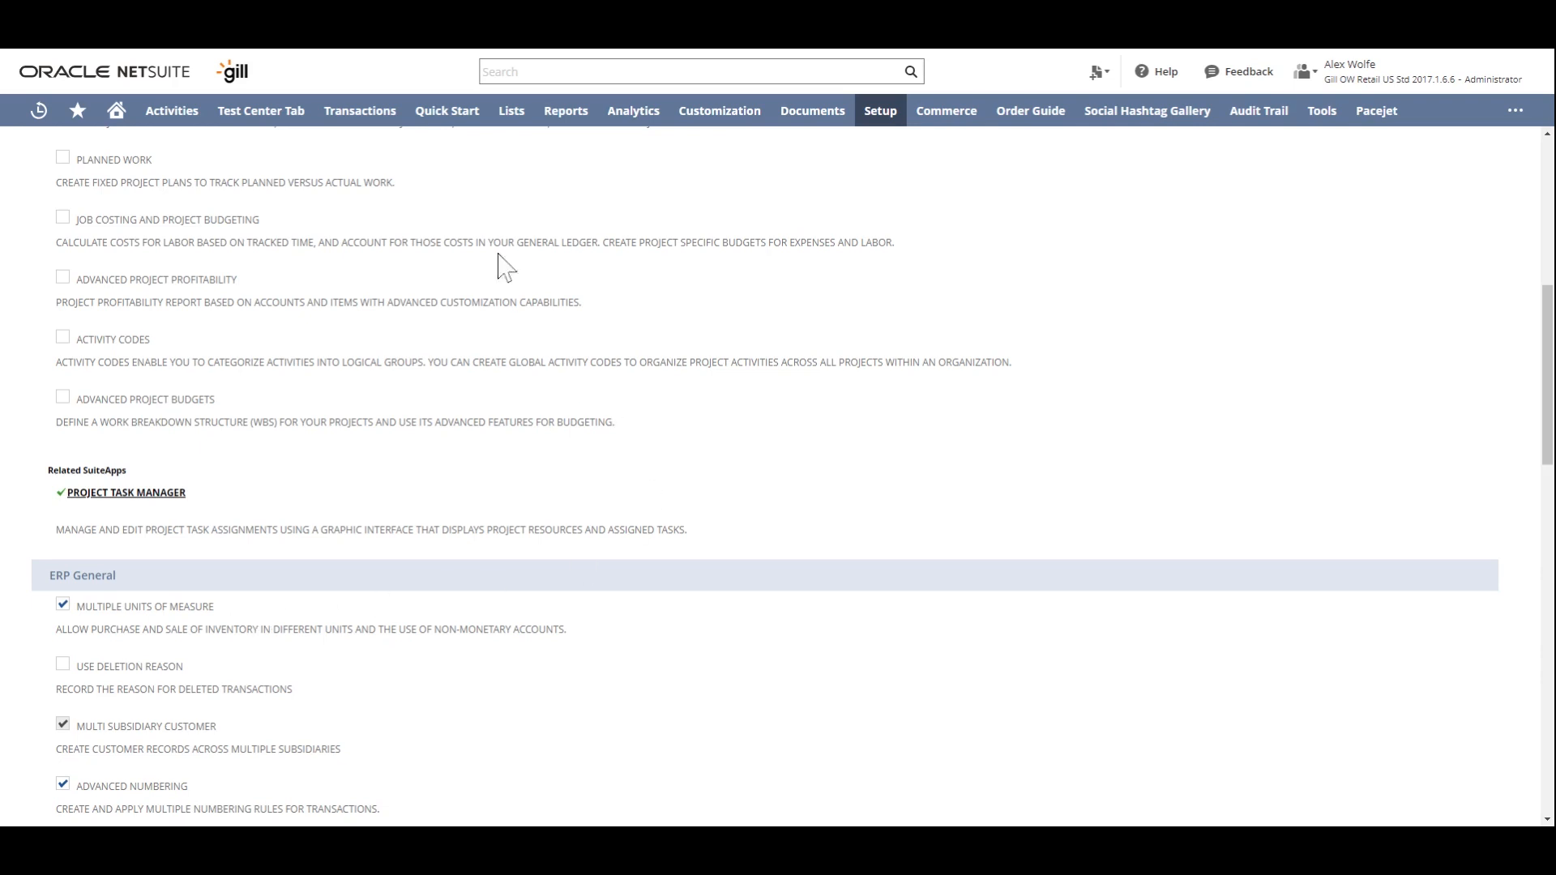
# - Create a new units of measure type named Length
pyautogui.moveTo(551, 180)
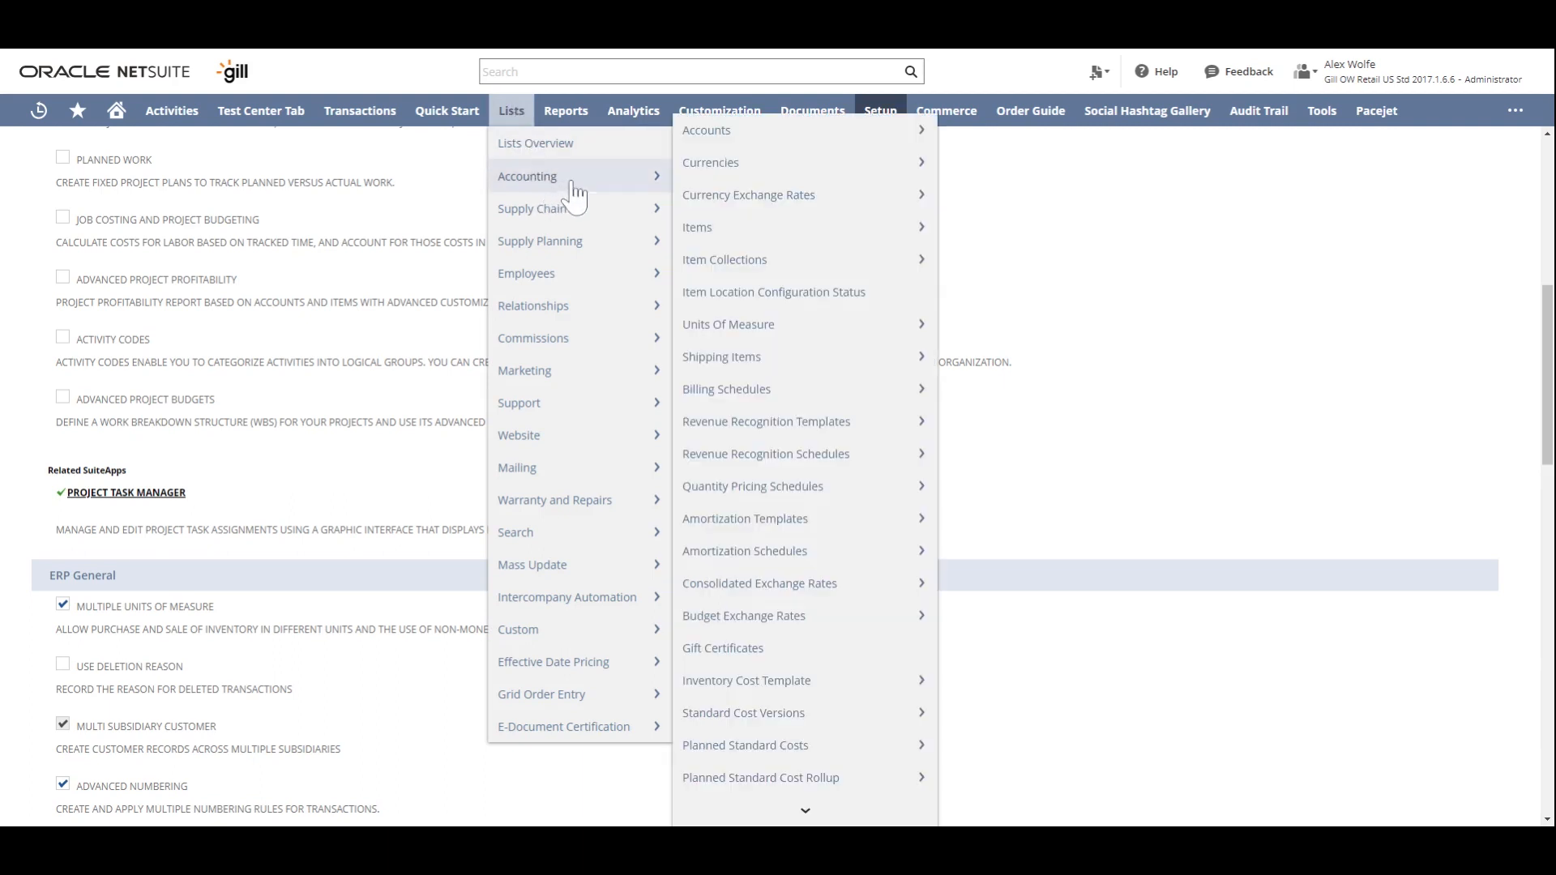
pyautogui.moveTo(785, 332)
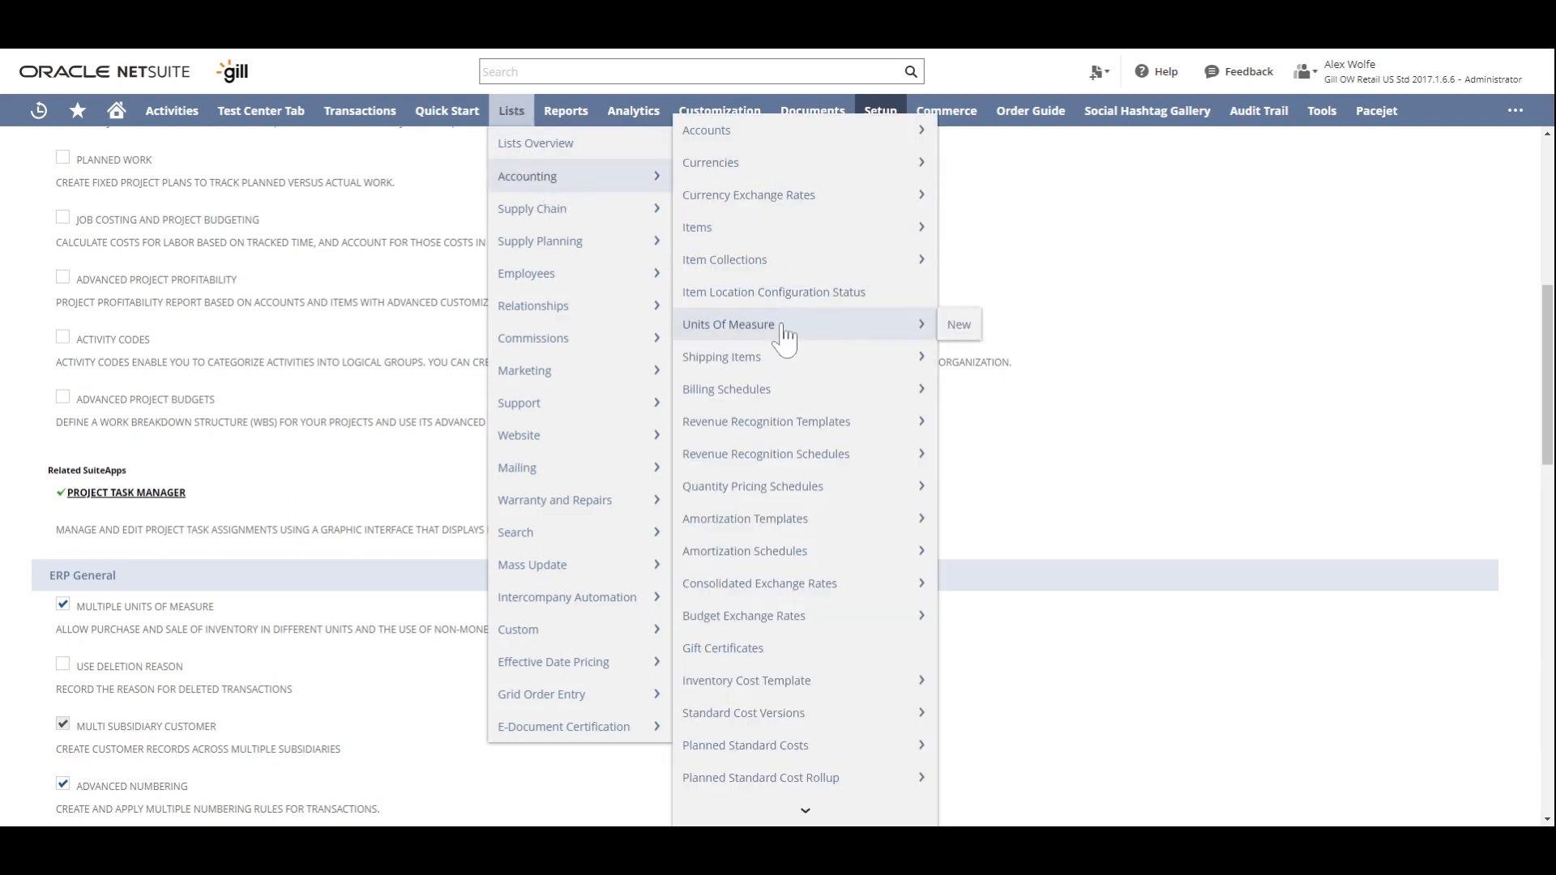
pyautogui.click(975, 332)
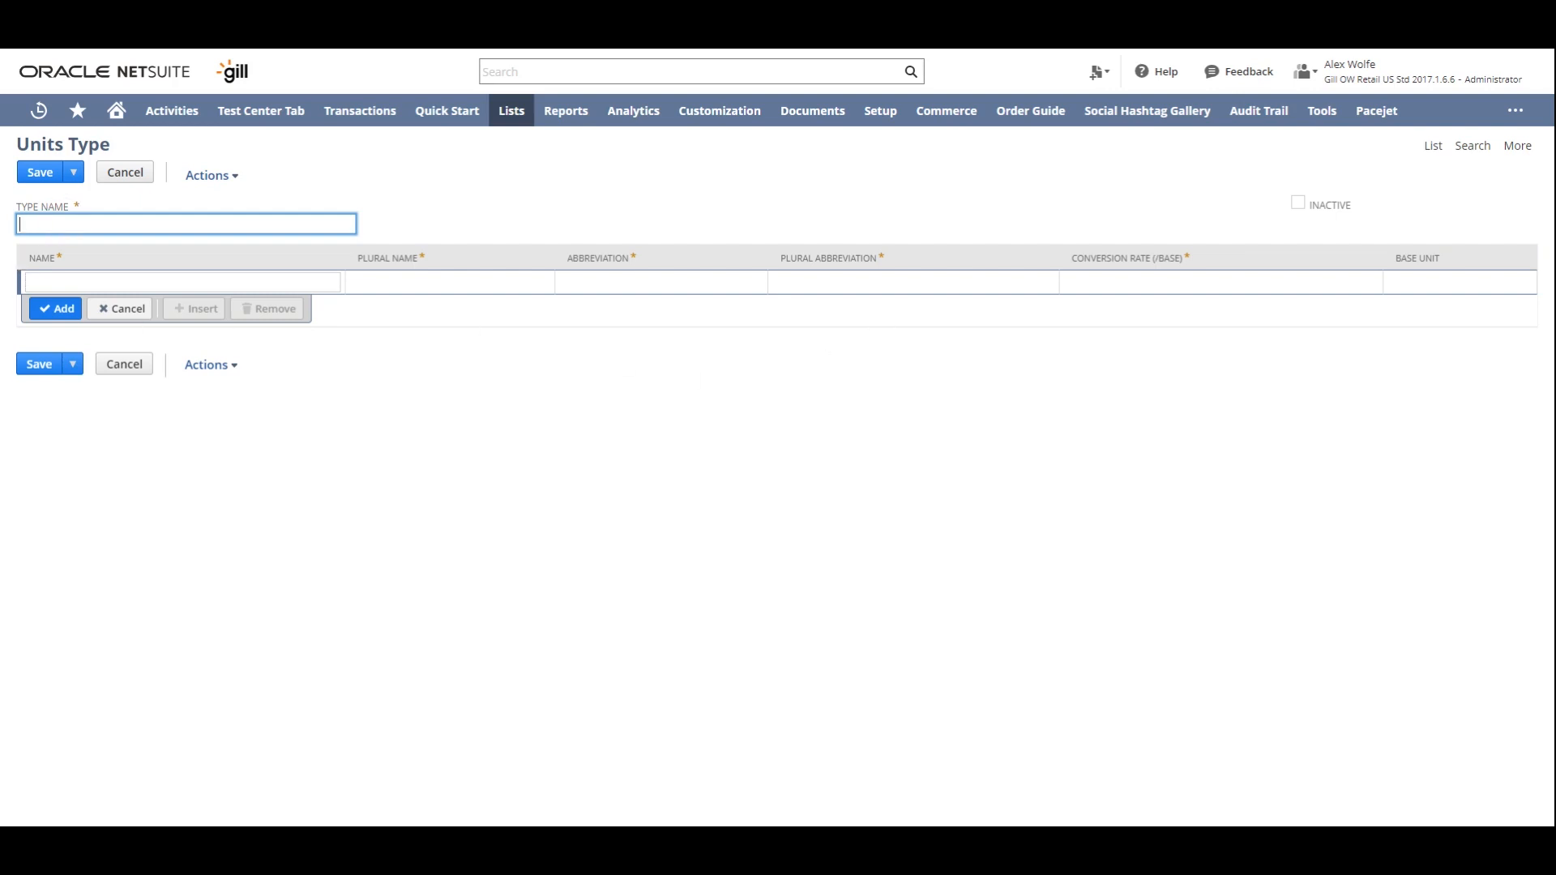
pyautogui.write('Length')
# - Add Inch as the base unit, with plural name Inches, abbreviation IN, plural abbreviation INS and conversion rate 1
pyautogui.click(182, 282)
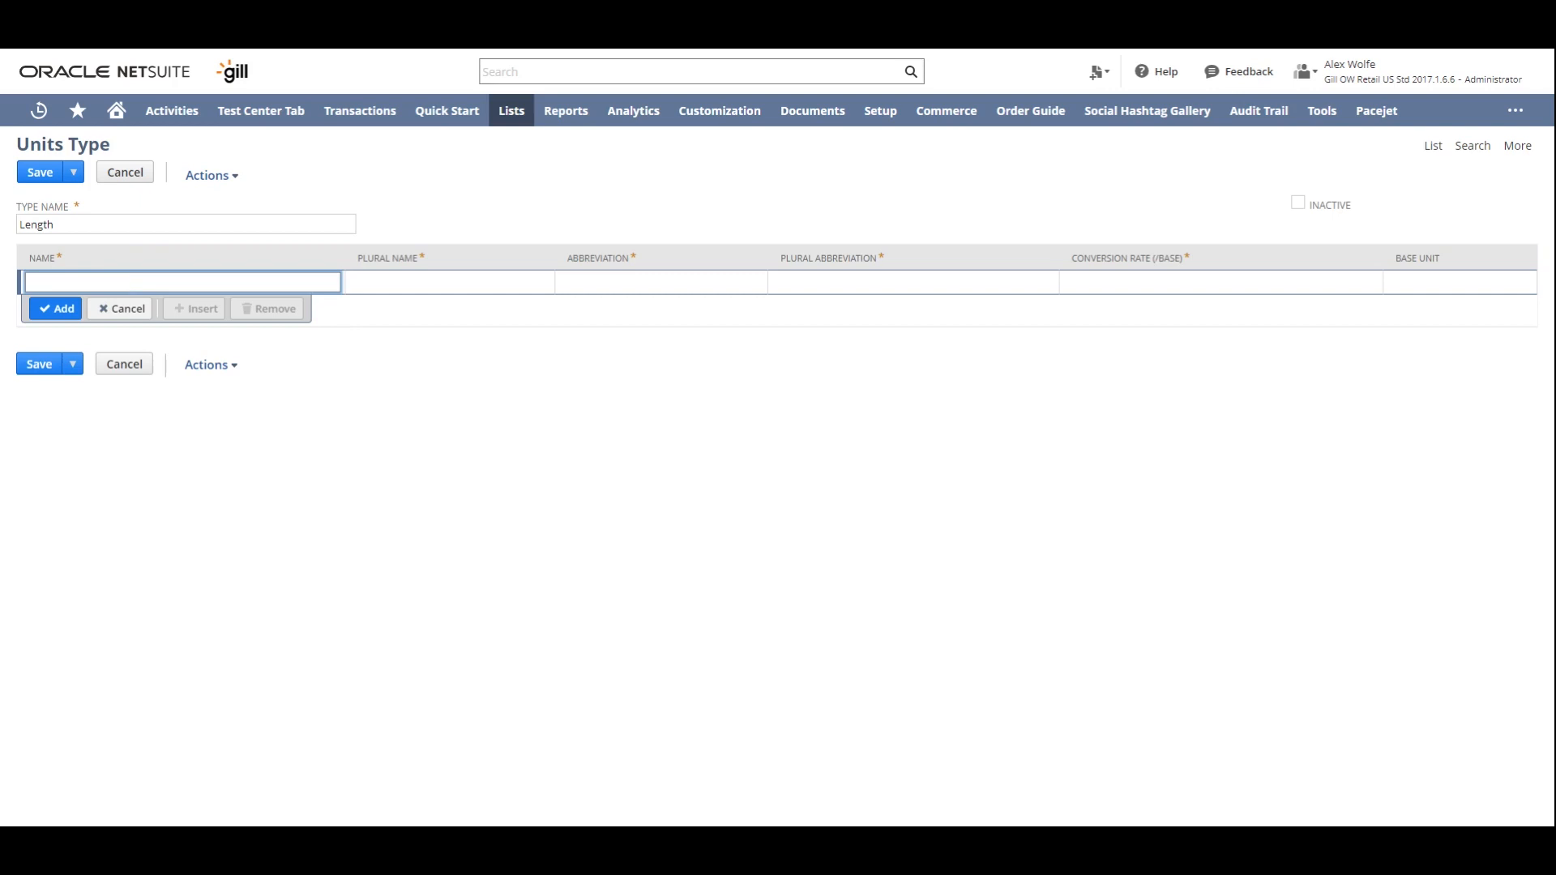
pyautogui.write('Inch')
pyautogui.press('Tab')
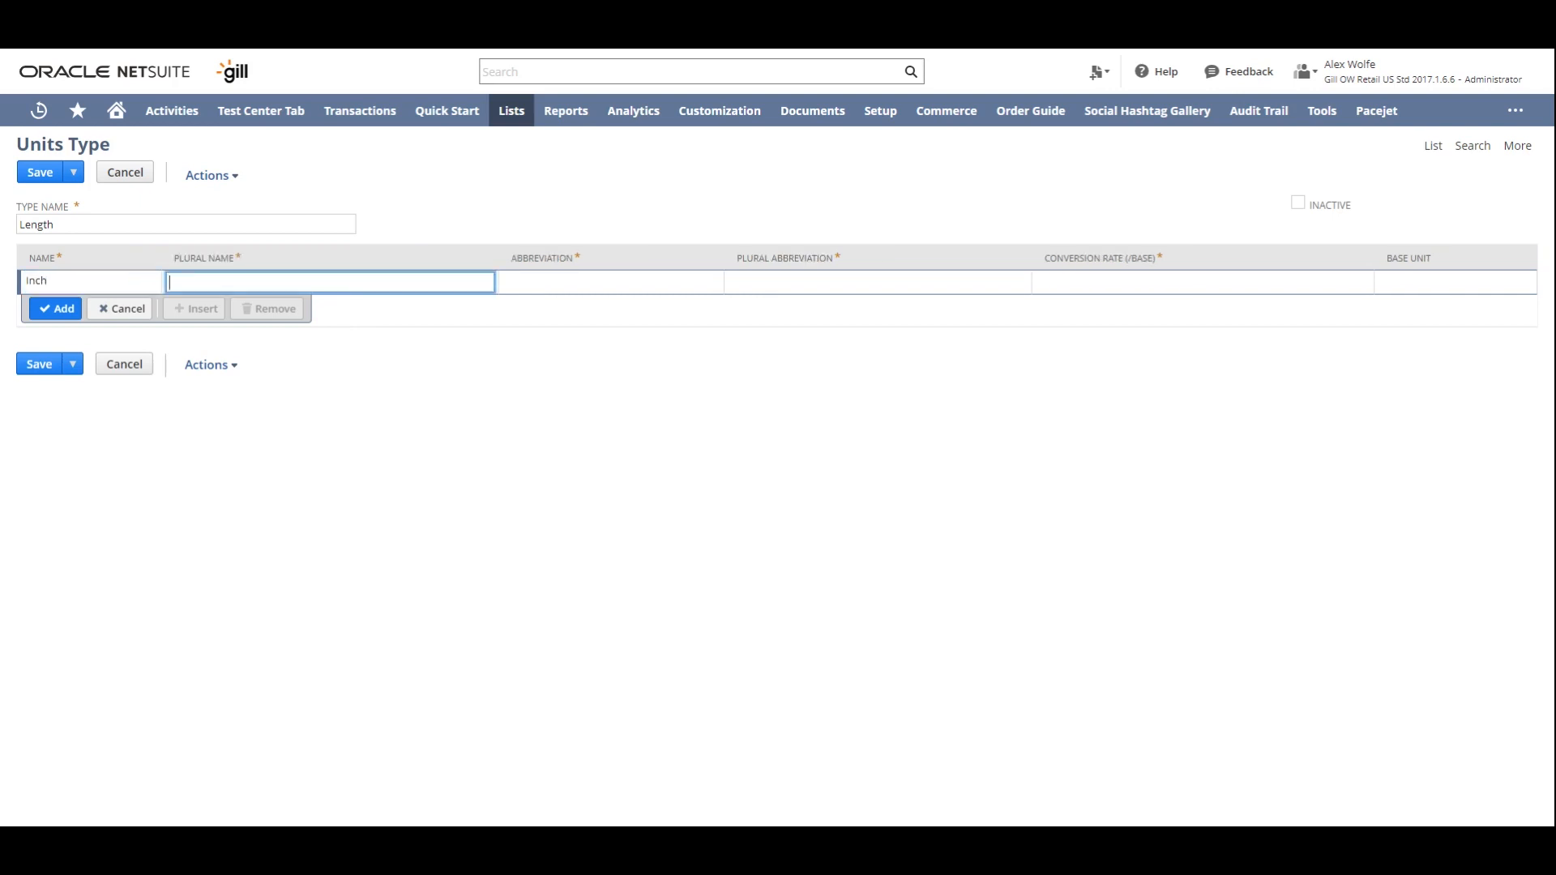
pyautogui.write('Inches')
pyautogui.press('Tab')
pyautogui.write('IN')
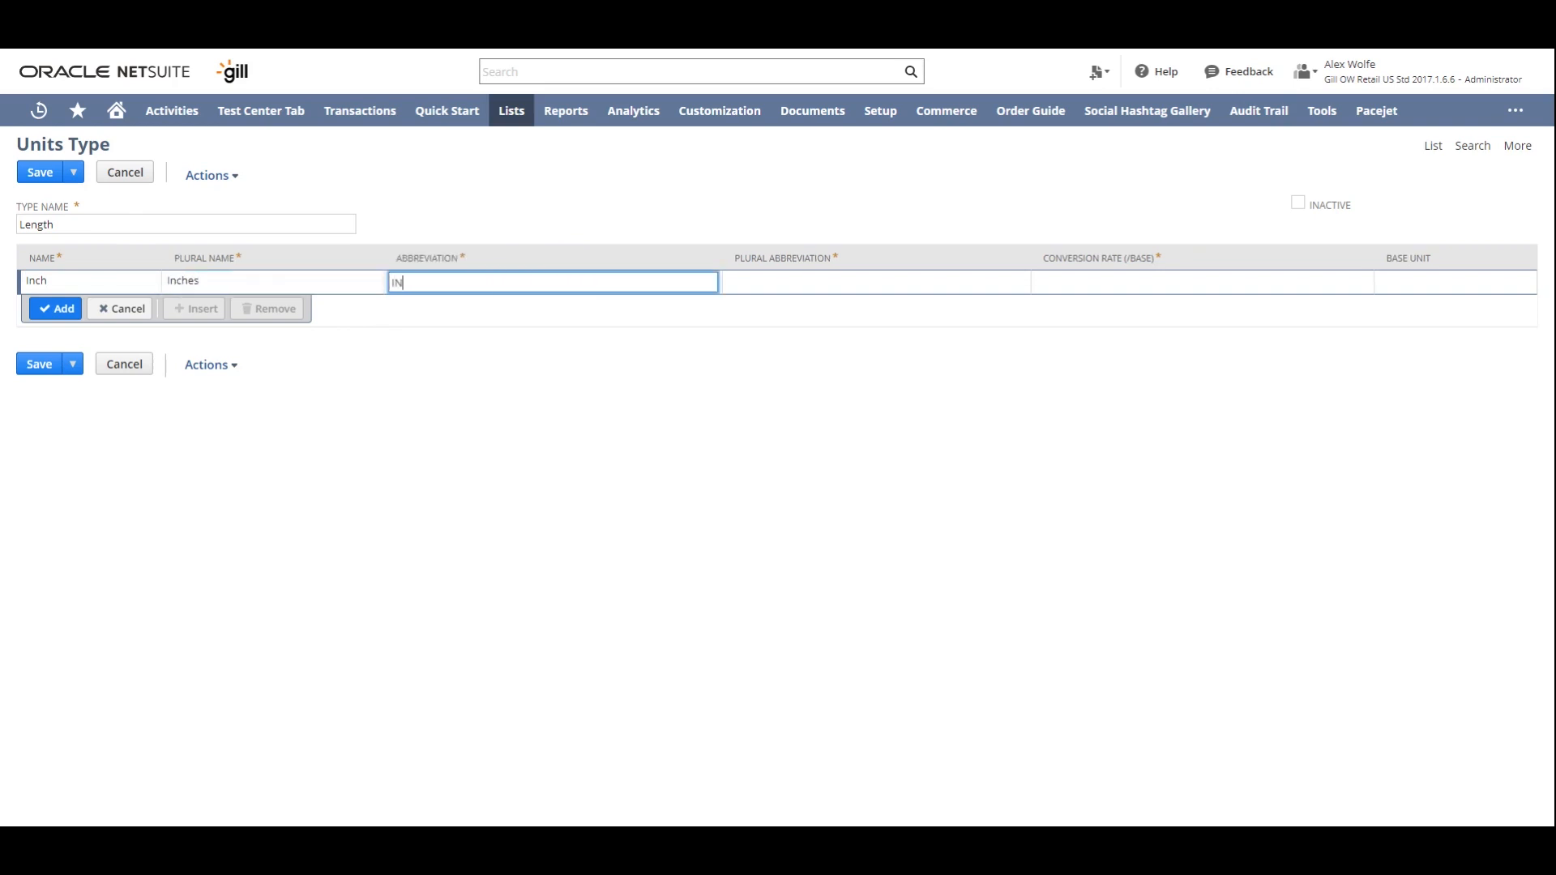
pyautogui.press('Tab')
pyautogui.write('INS')
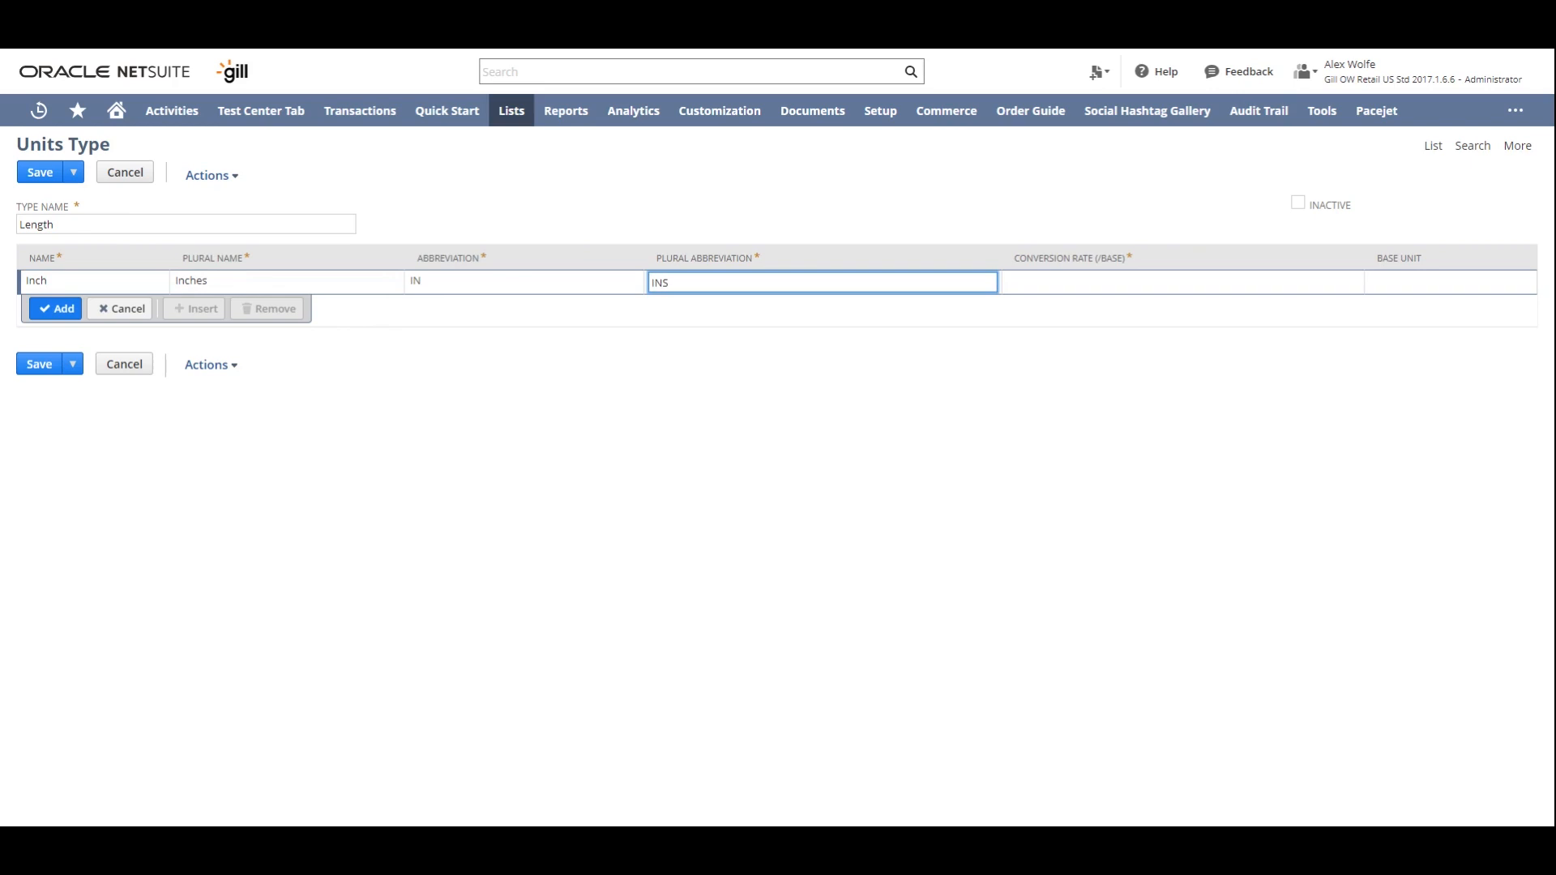
pyautogui.press('Tab')
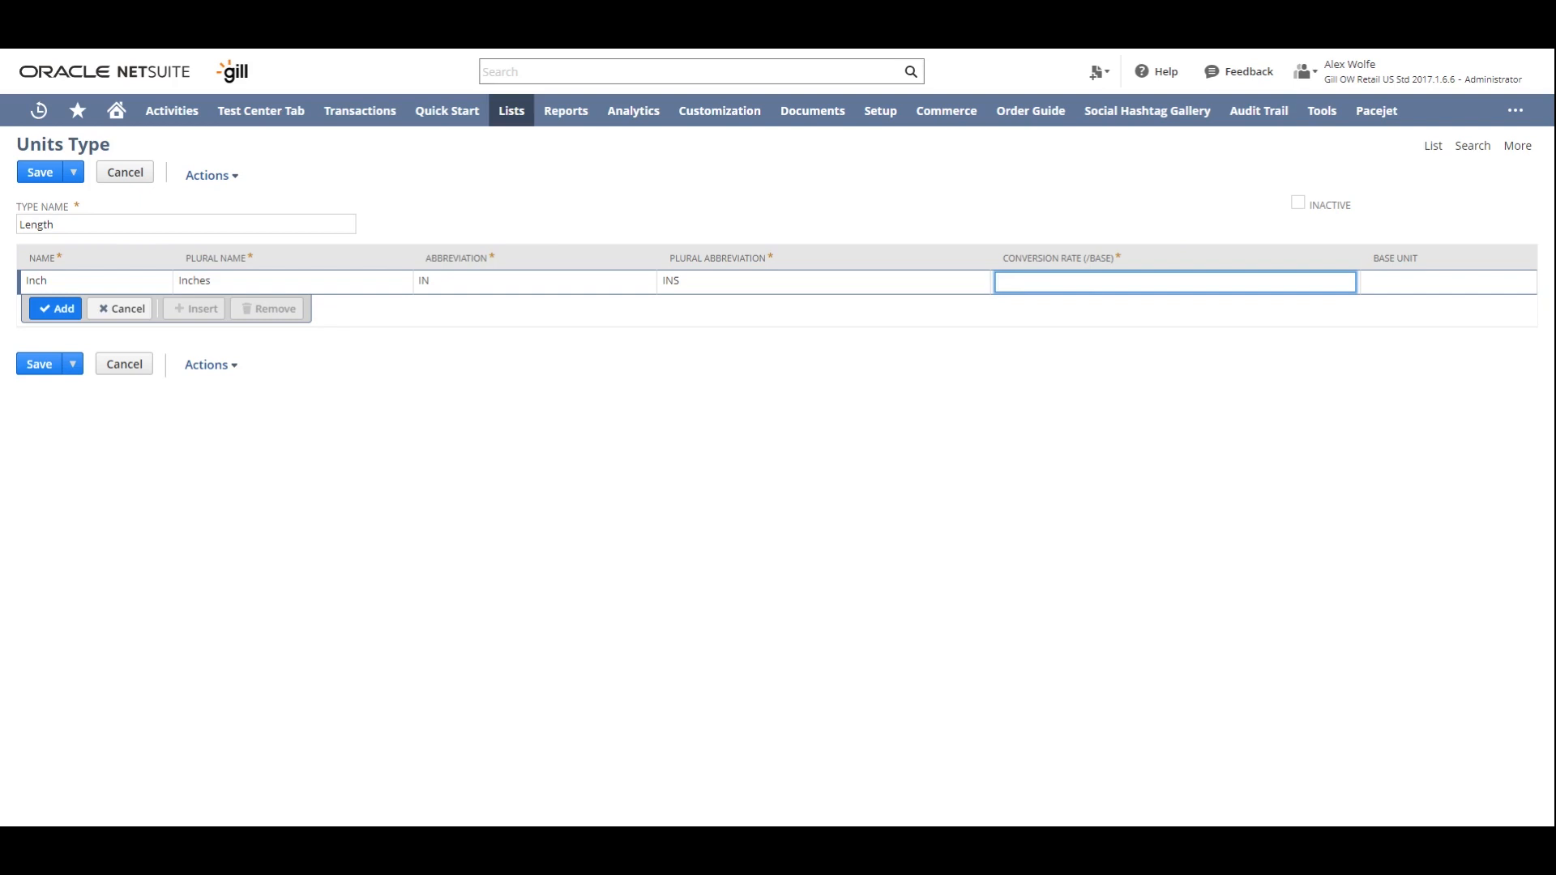
pyautogui.write('1')
pyautogui.click(1373, 282)
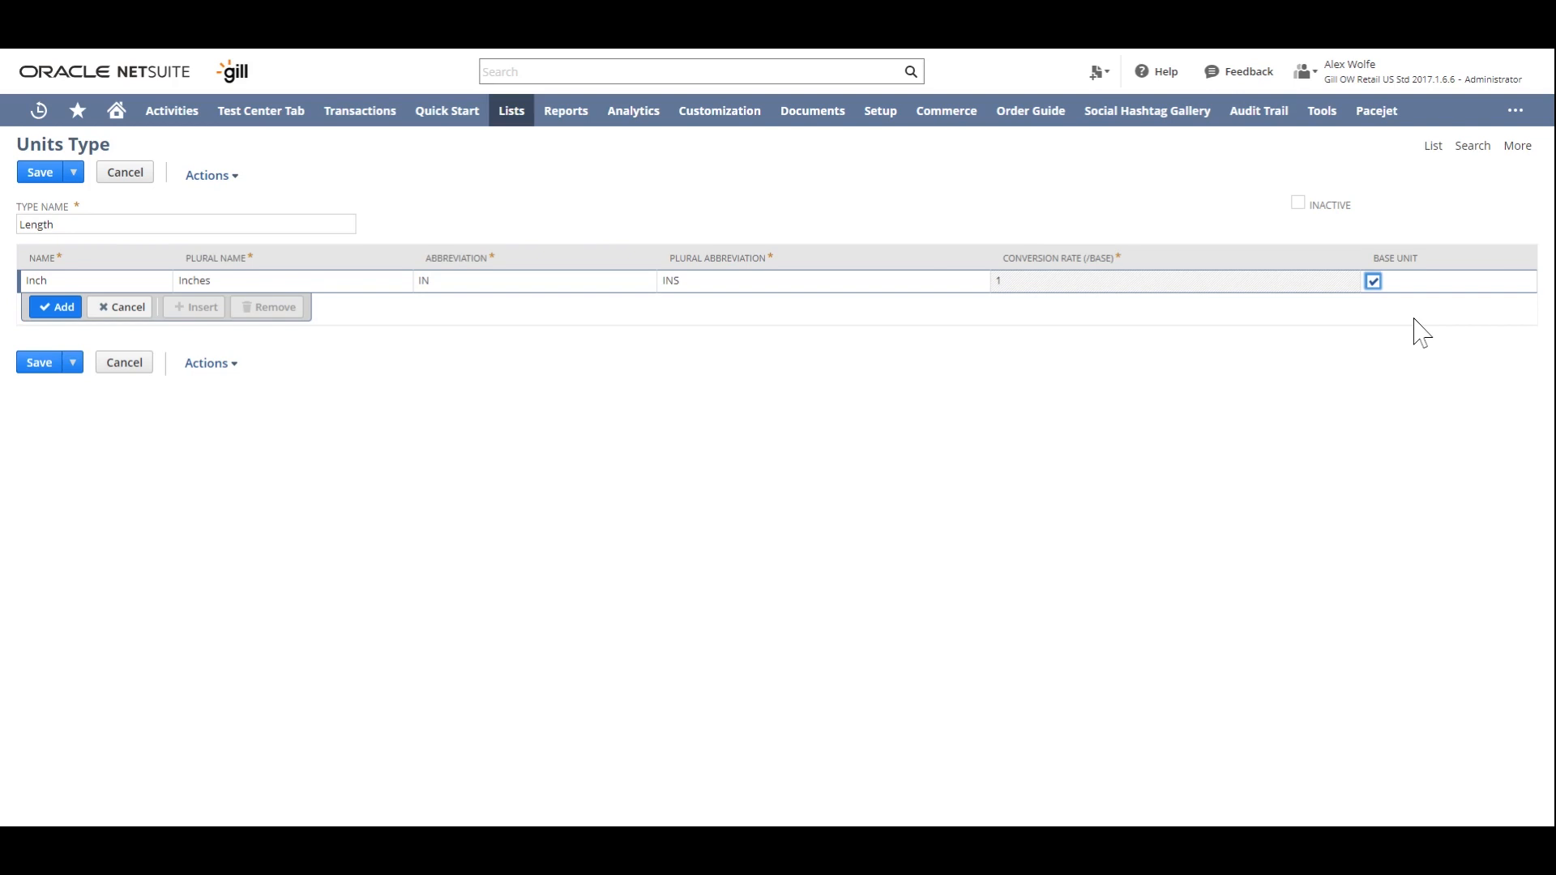
pyautogui.click(45, 308)
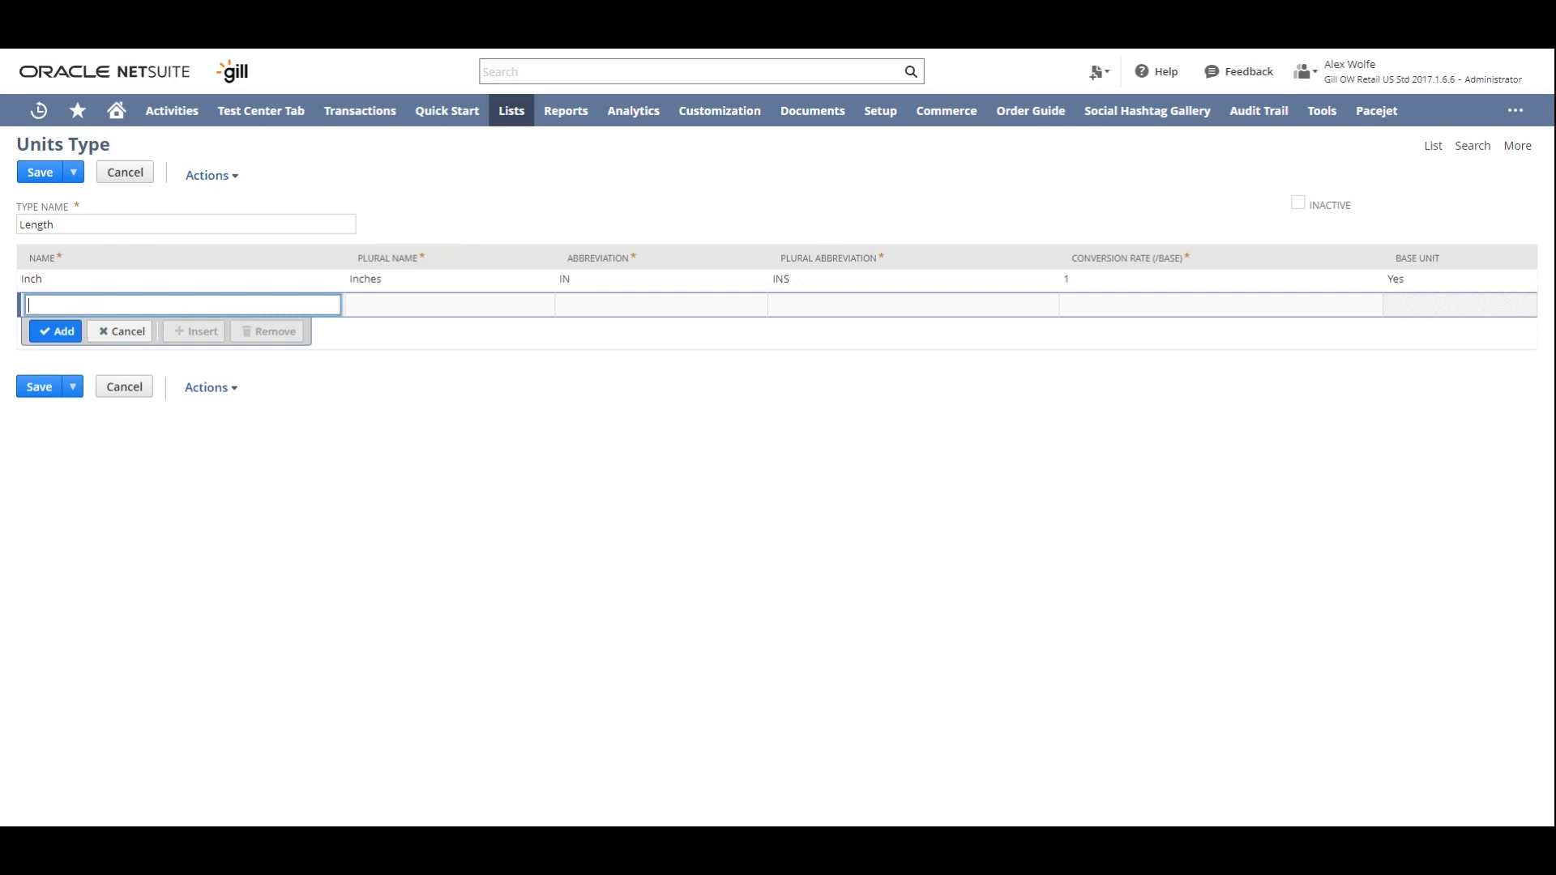
# - Add the unit Foot to the Length type, with plural name Feet, abbreviation FOOT, plural abbreviation FEET and conversion rate 12
pyautogui.write('Foot')
pyautogui.press('Tab')
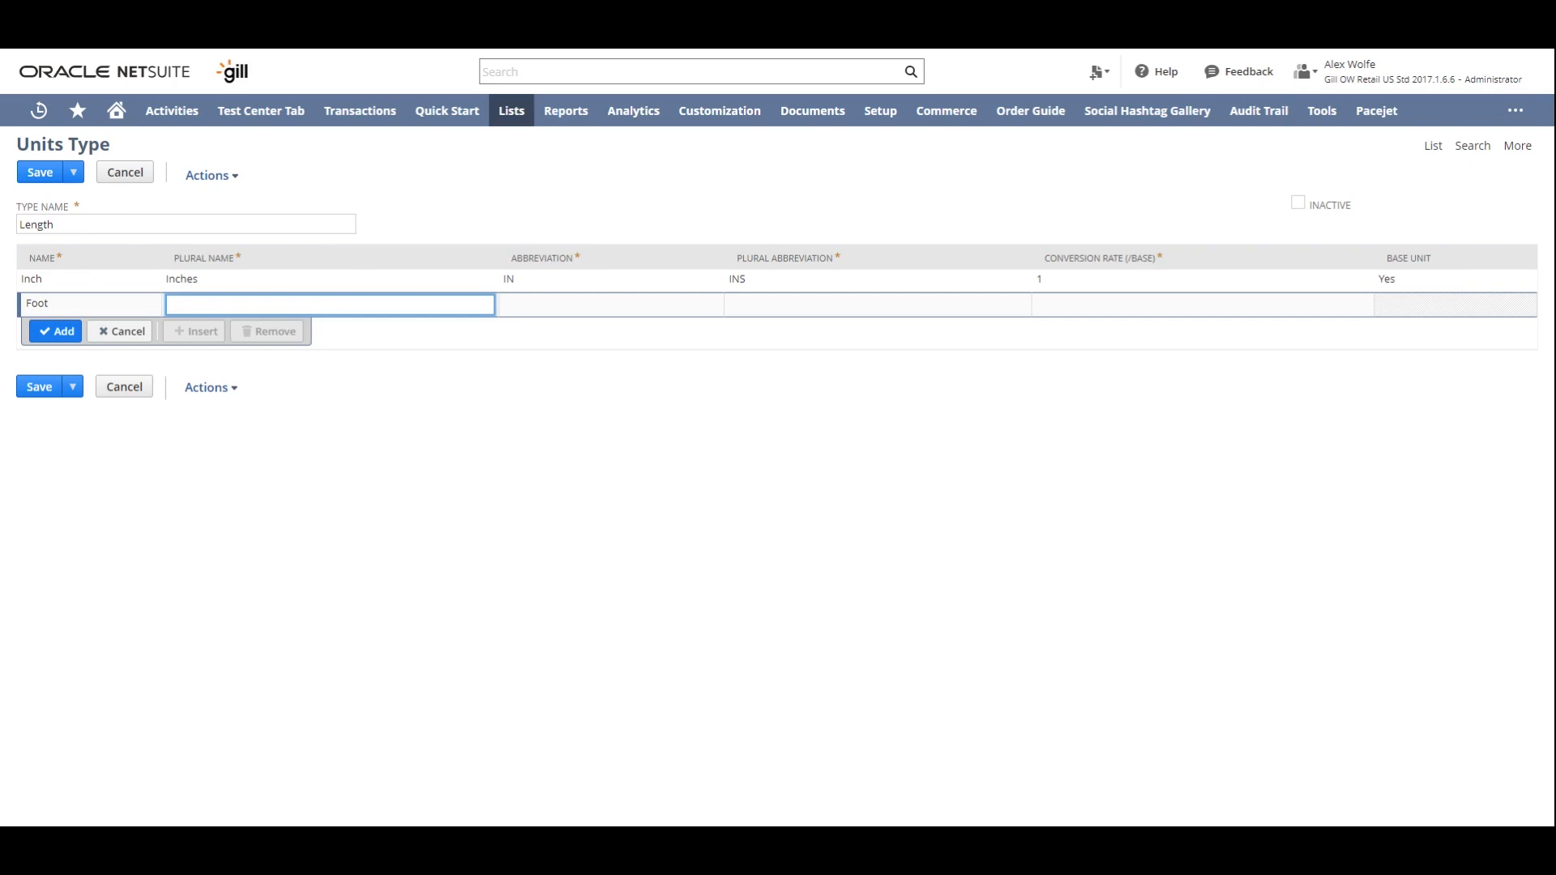
pyautogui.write('Feet')
pyautogui.press('Tab')
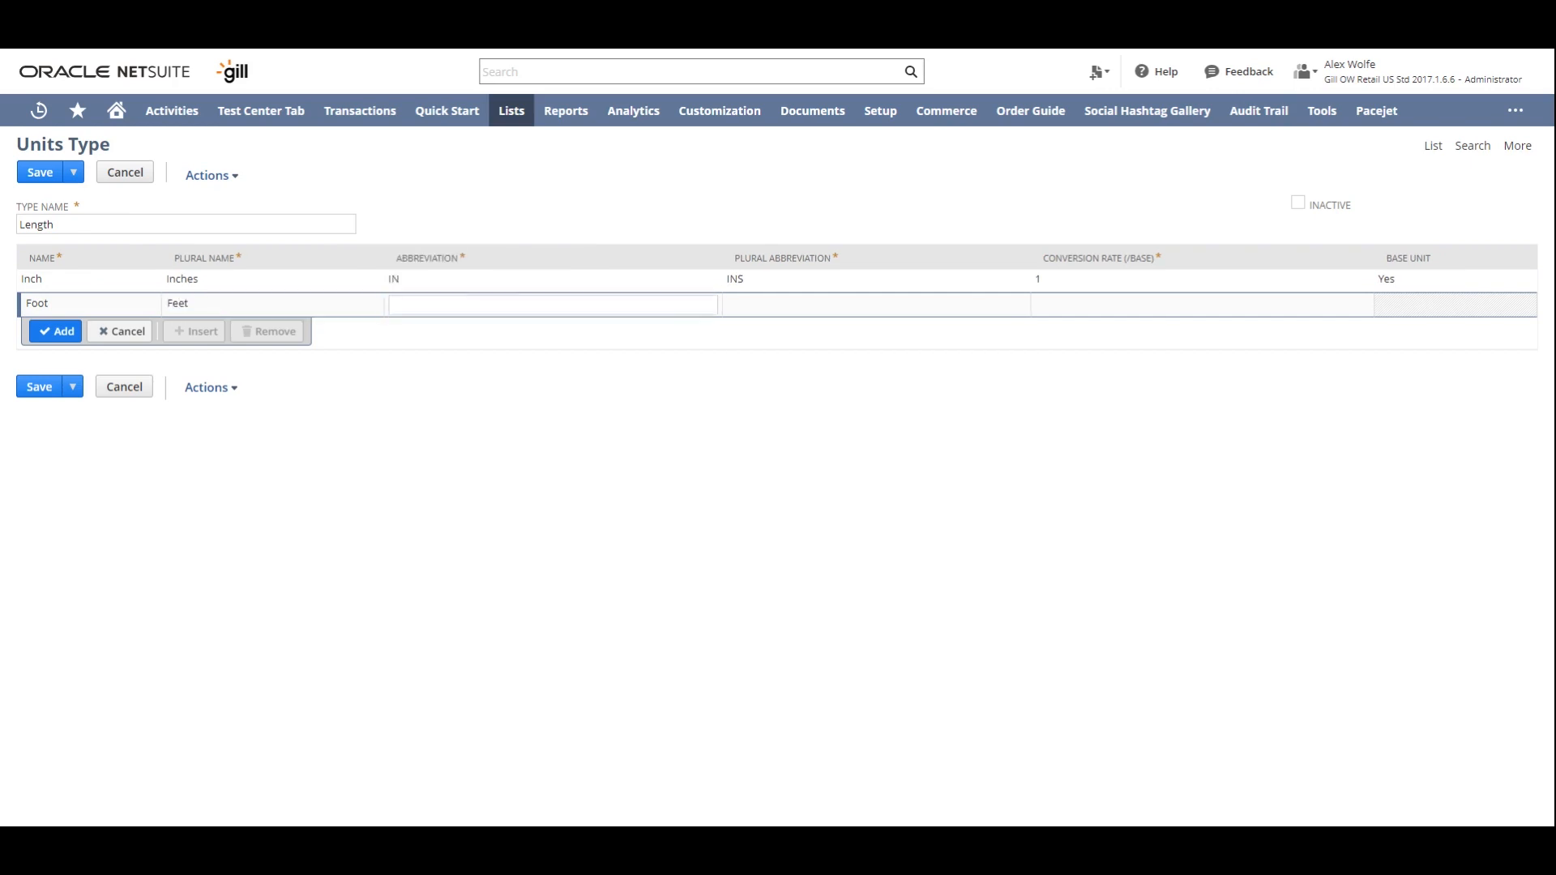
pyautogui.write('FOOT')
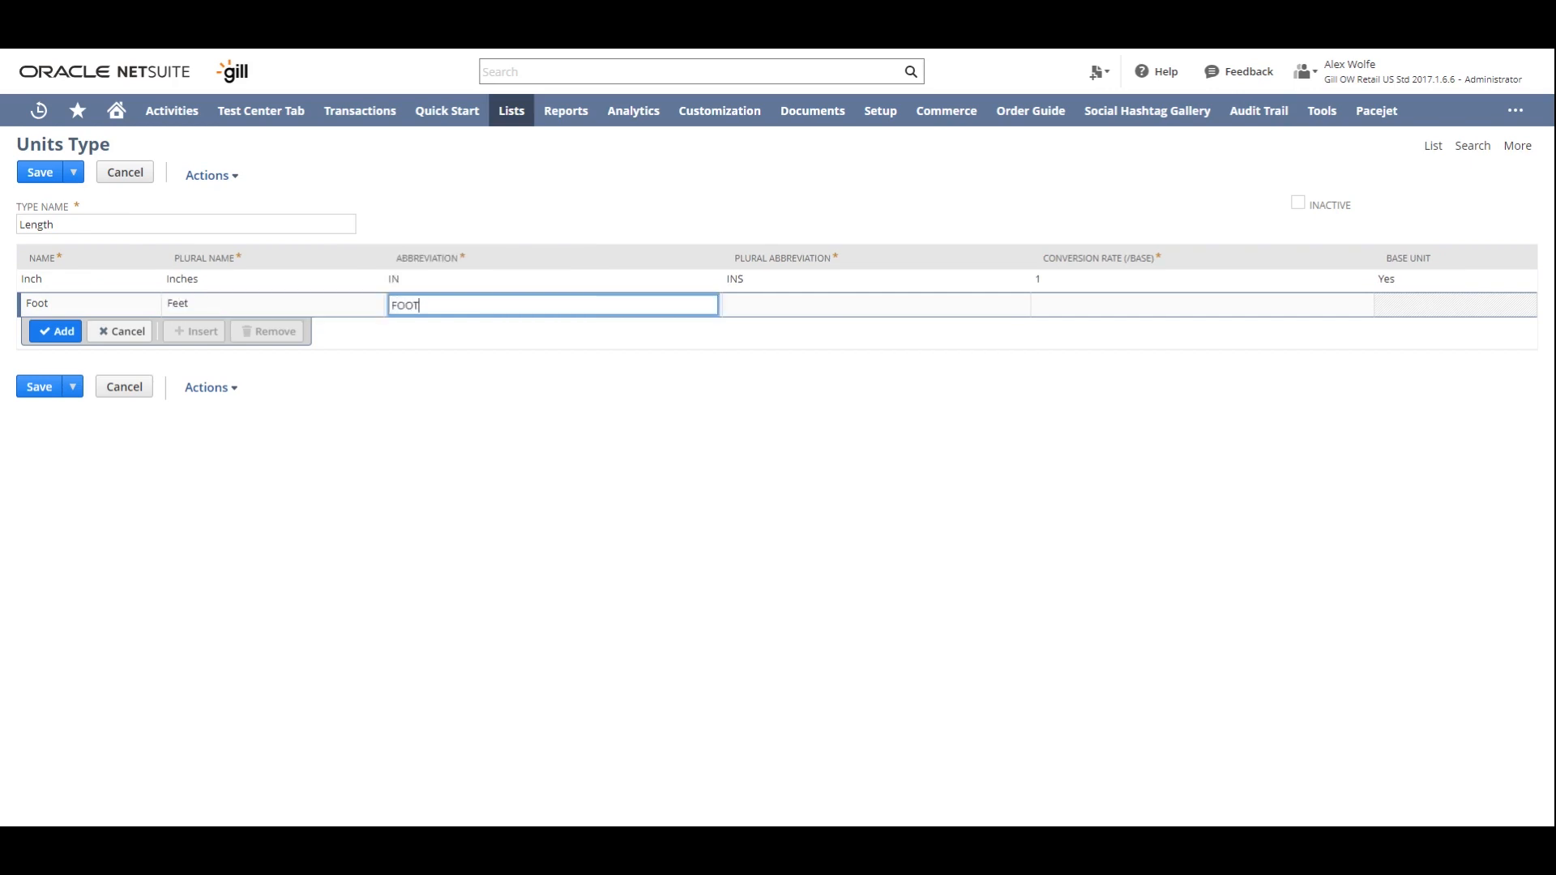
pyautogui.press('Tab')
pyautogui.write('FEET')
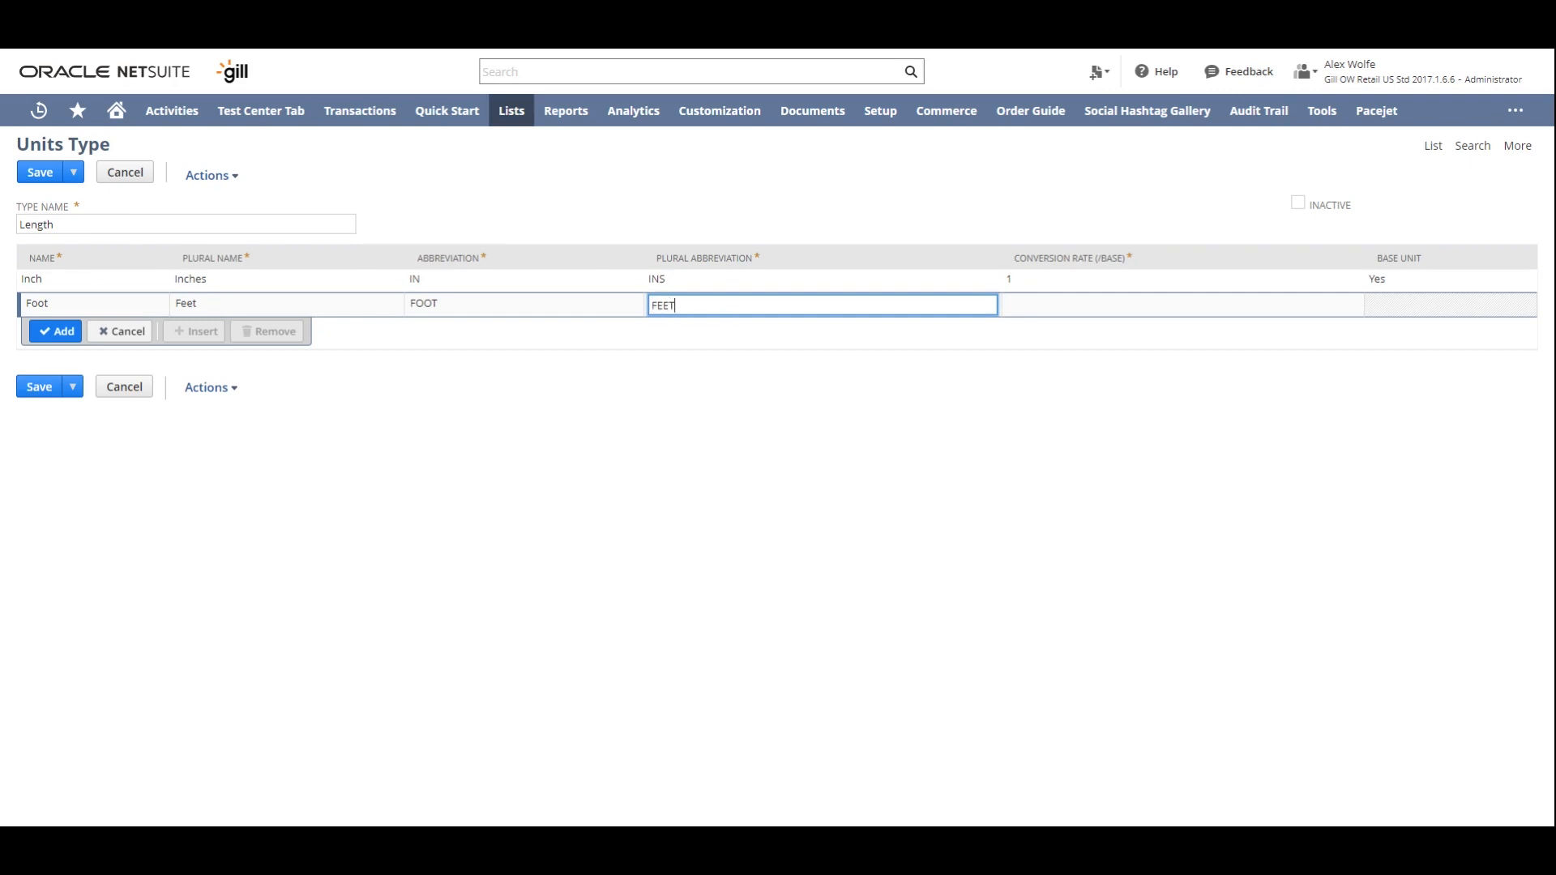
pyautogui.press('Tab')
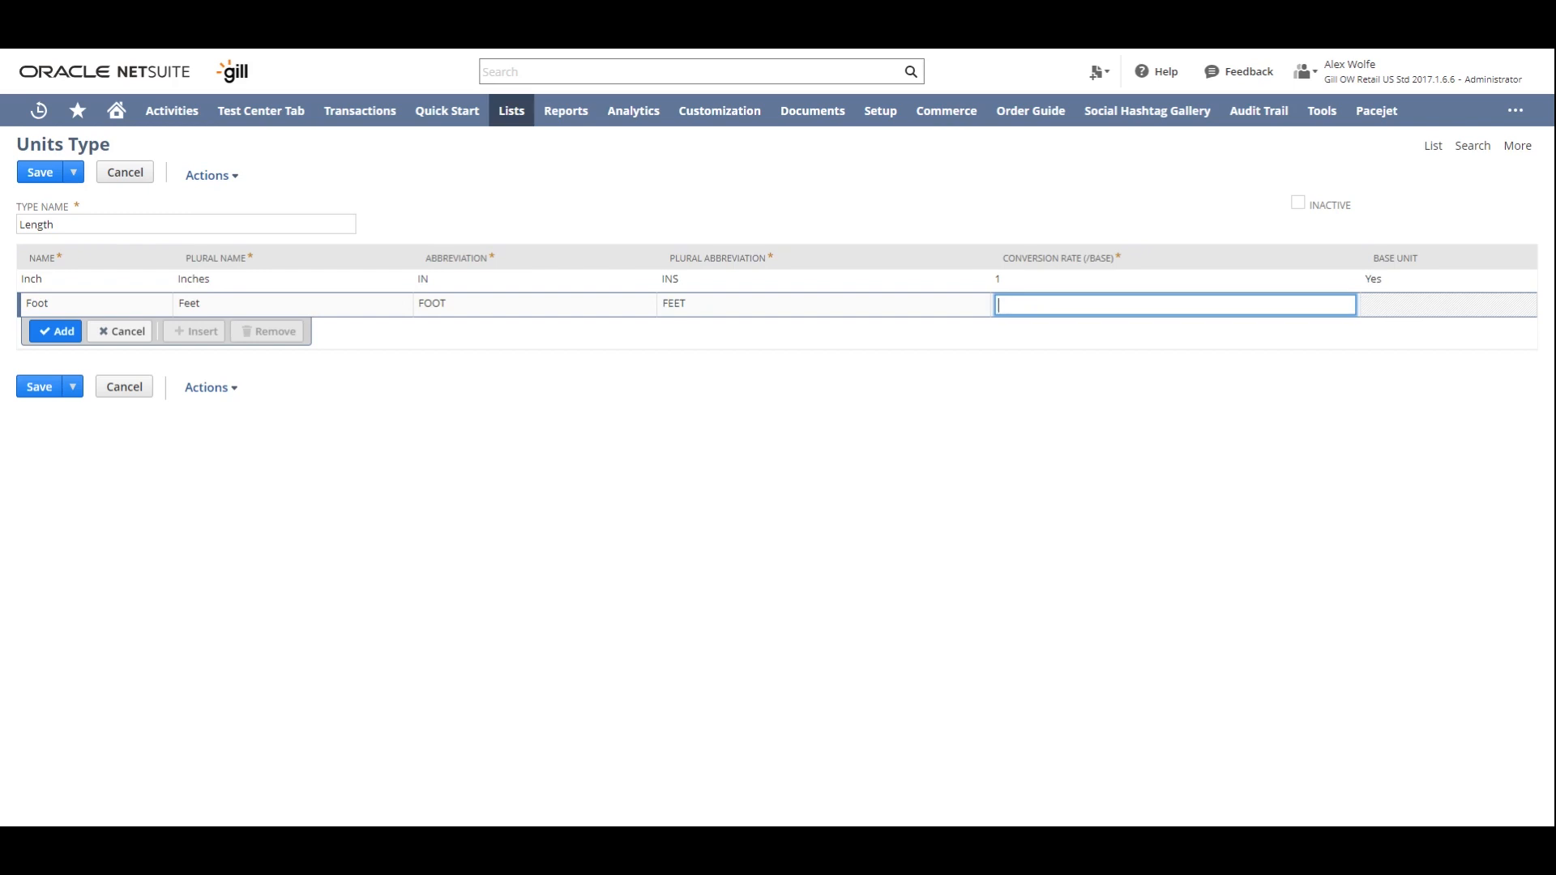
pyautogui.write('12')
pyautogui.click(55, 332)
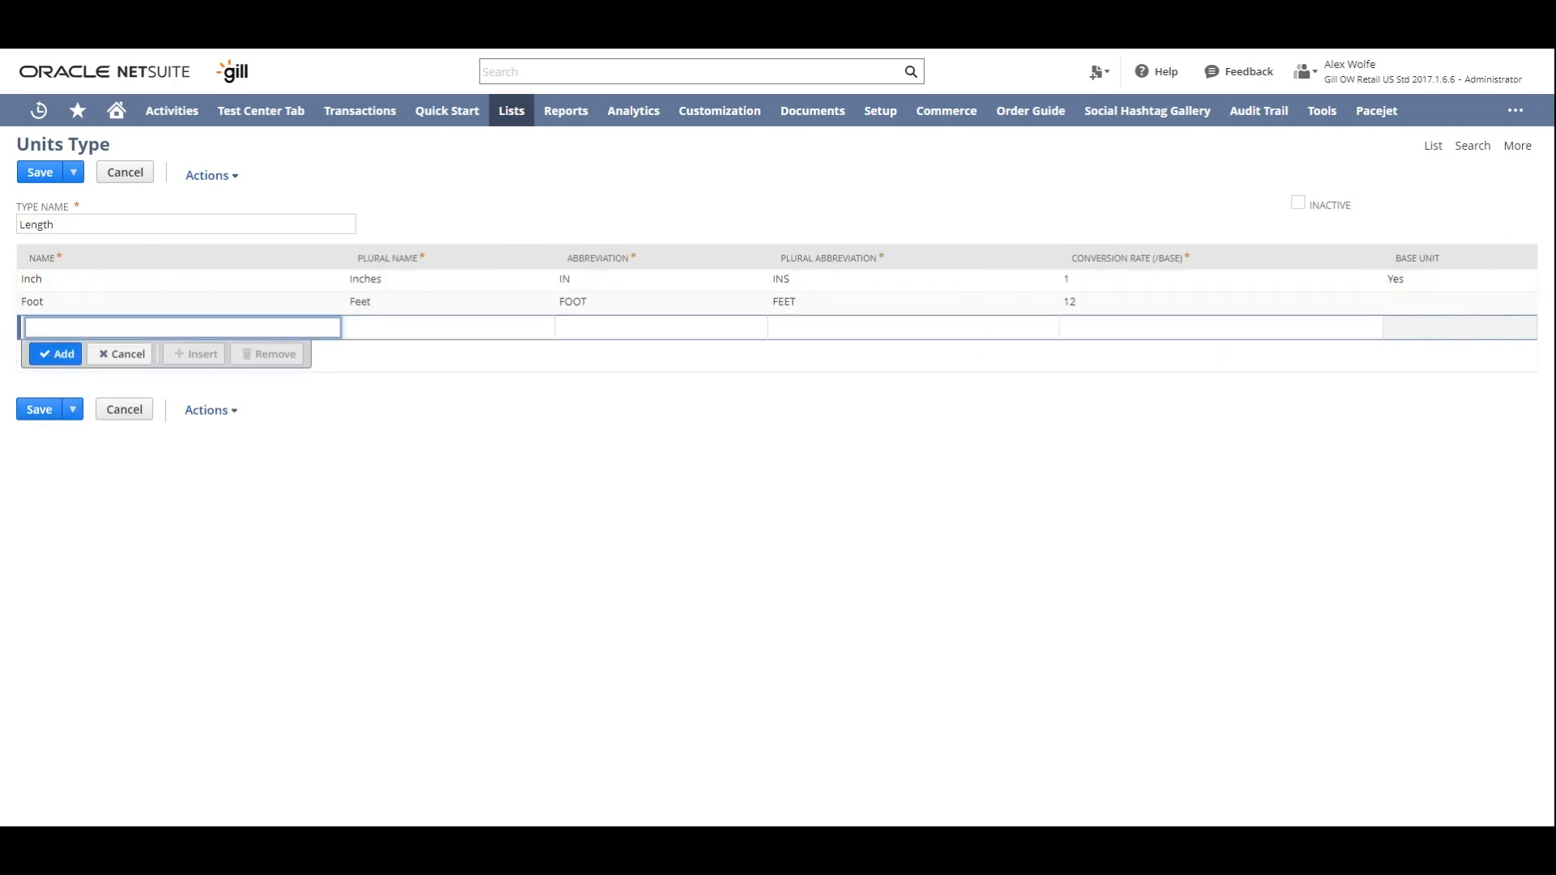
# - Add the unit Yard to the Length type, with plural name Yards, abbreviation YRD, plural abbreviation YRDS and conversion rate 36
pyautogui.click(68, 331)
pyautogui.write('Yard')
pyautogui.press('Tab')
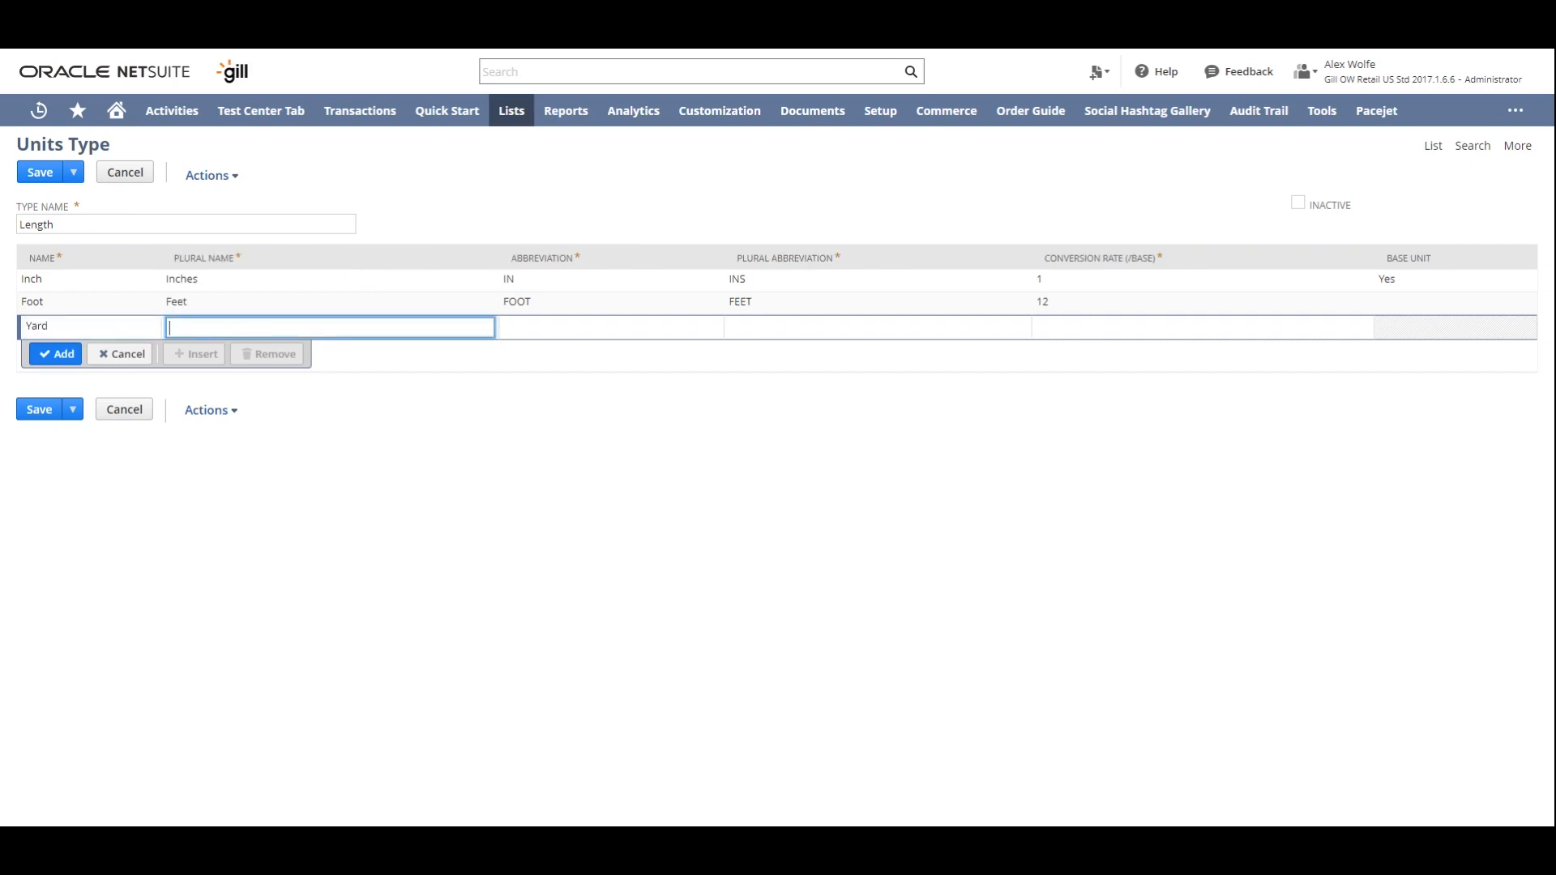
pyautogui.write('Yards')
pyautogui.press('Tab')
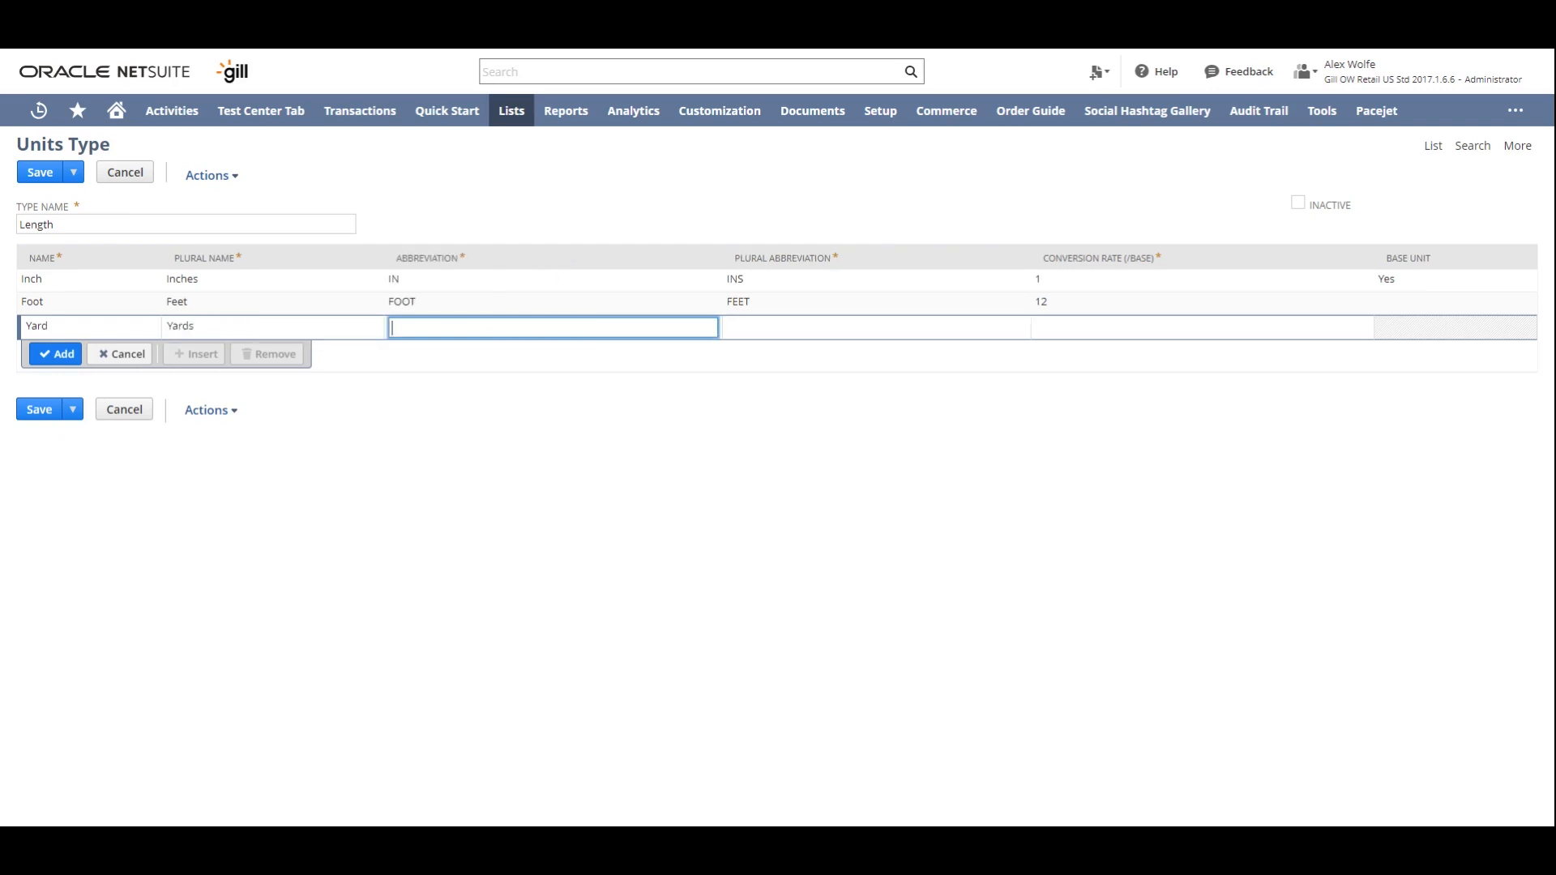
pyautogui.write('YRD')
pyautogui.press('Tab')
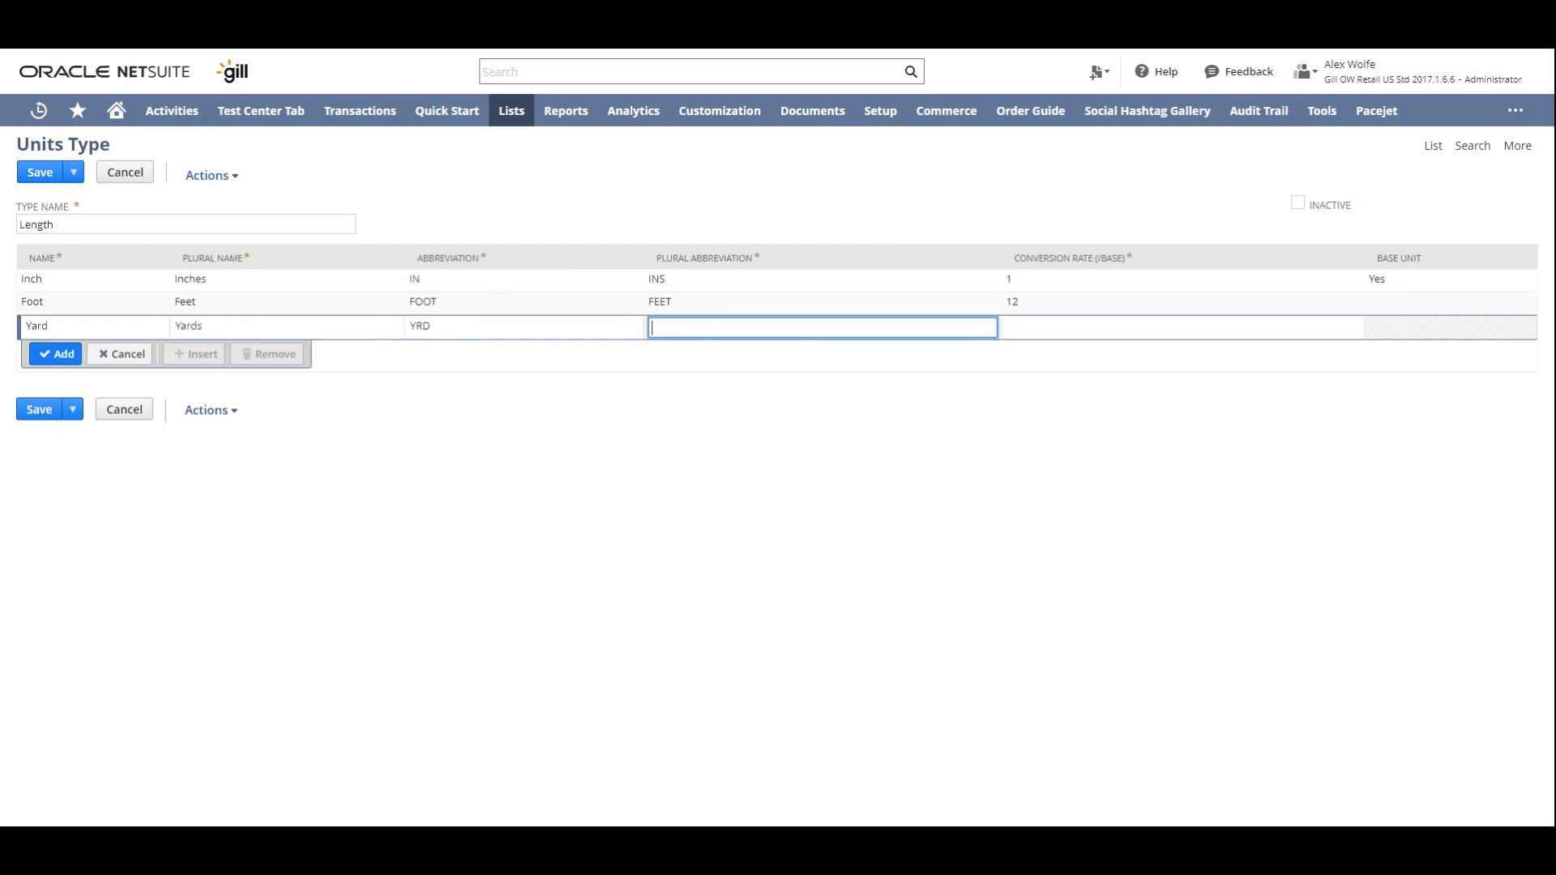
pyautogui.write('YRDS')
pyautogui.press('Tab')
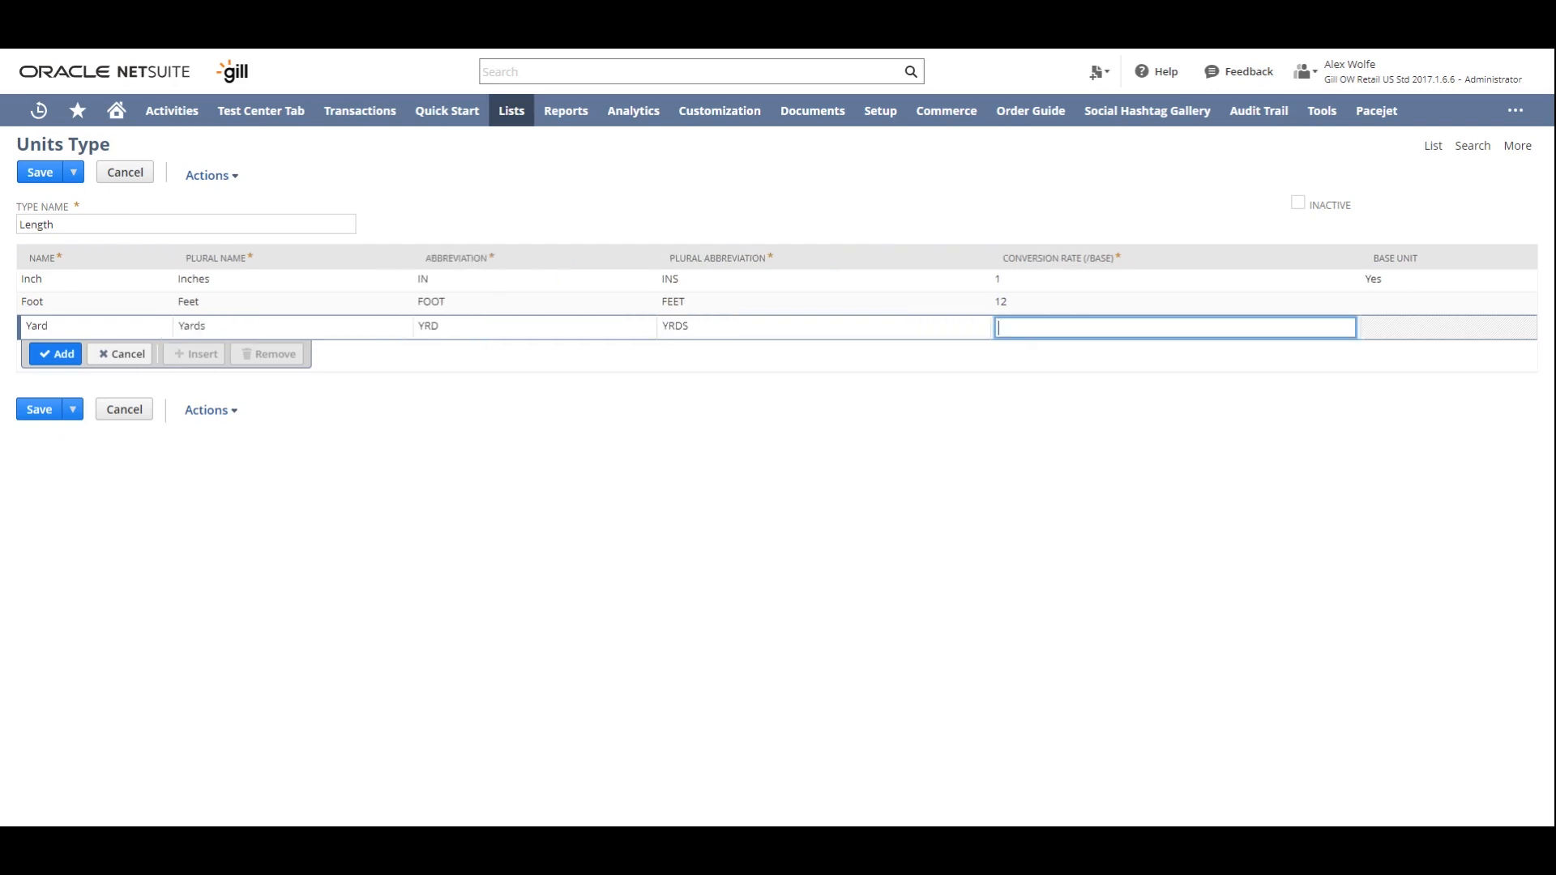
pyautogui.write('36')
pyautogui.click(61, 363)
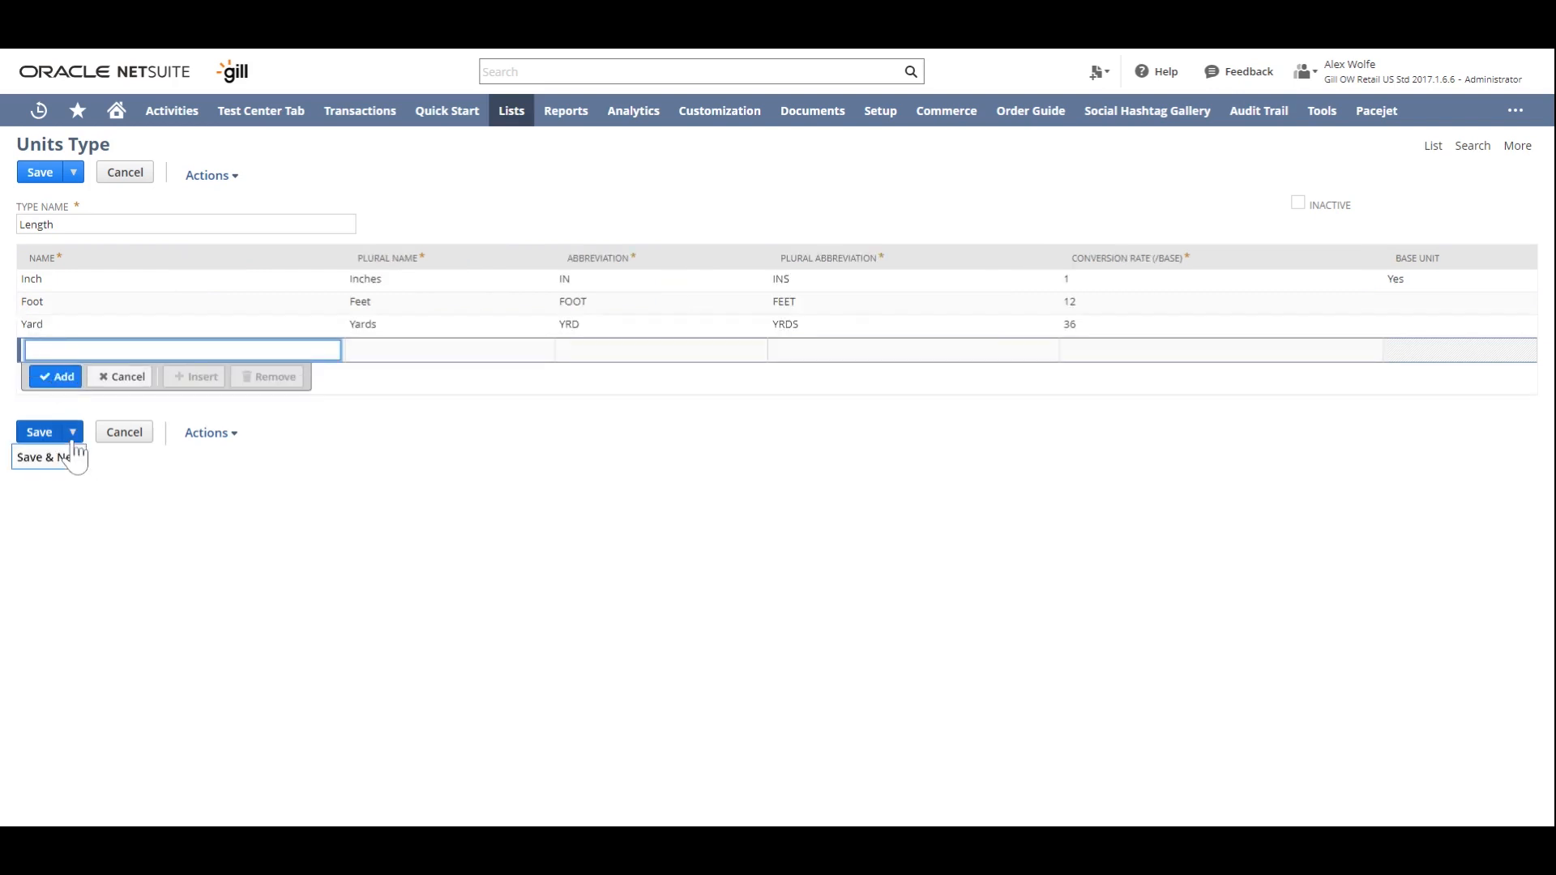
# - Save the Length units type and start another new units type named Carton
pyautogui.click(74, 459)
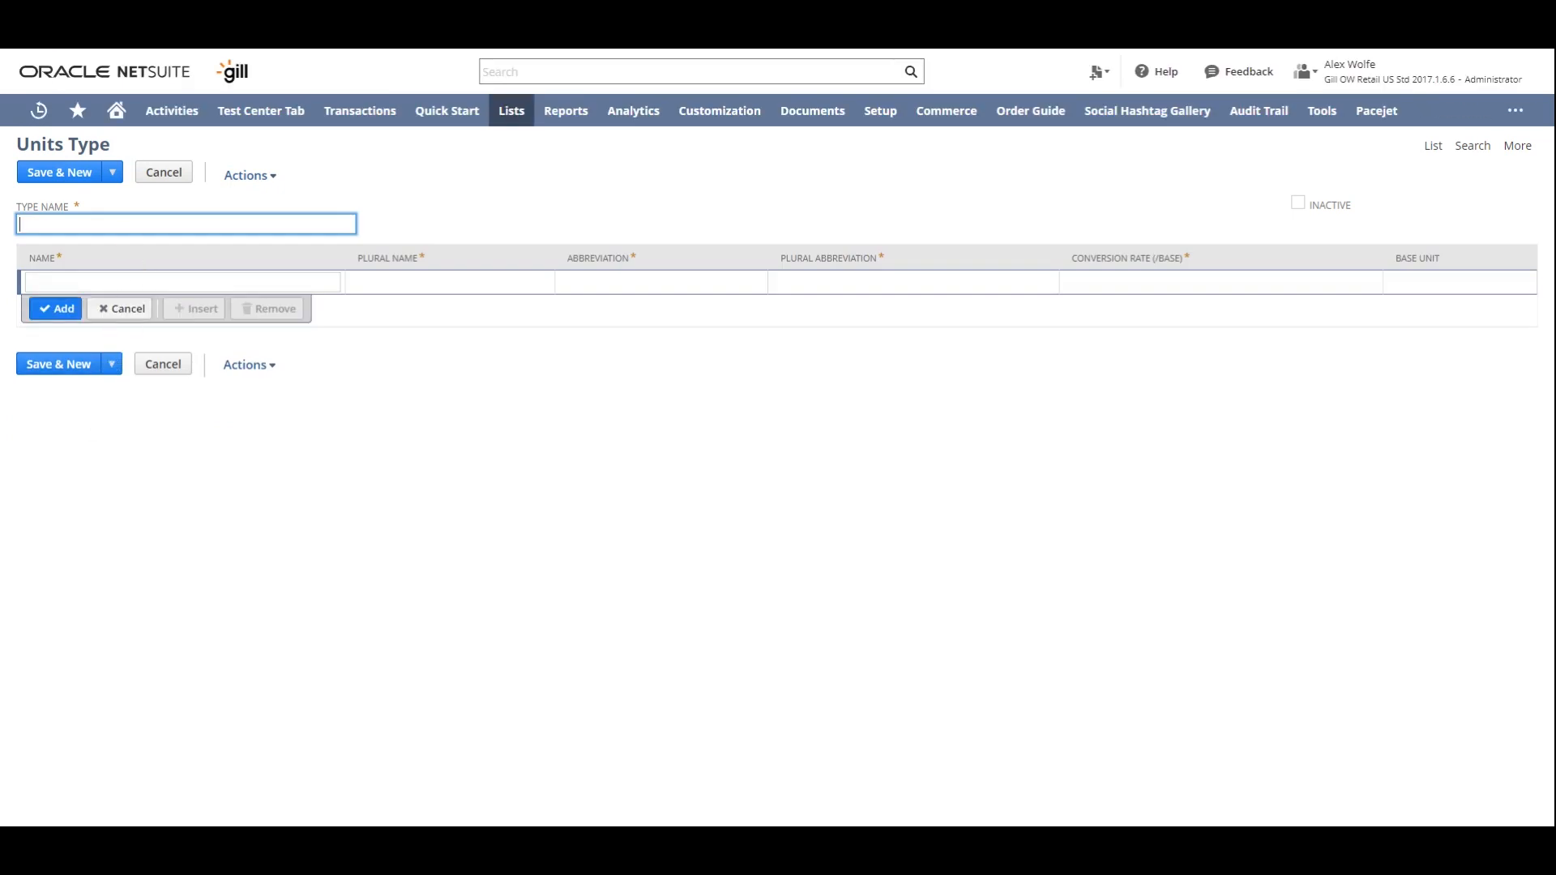
pyautogui.write('Carton')
pyautogui.press('Tab')
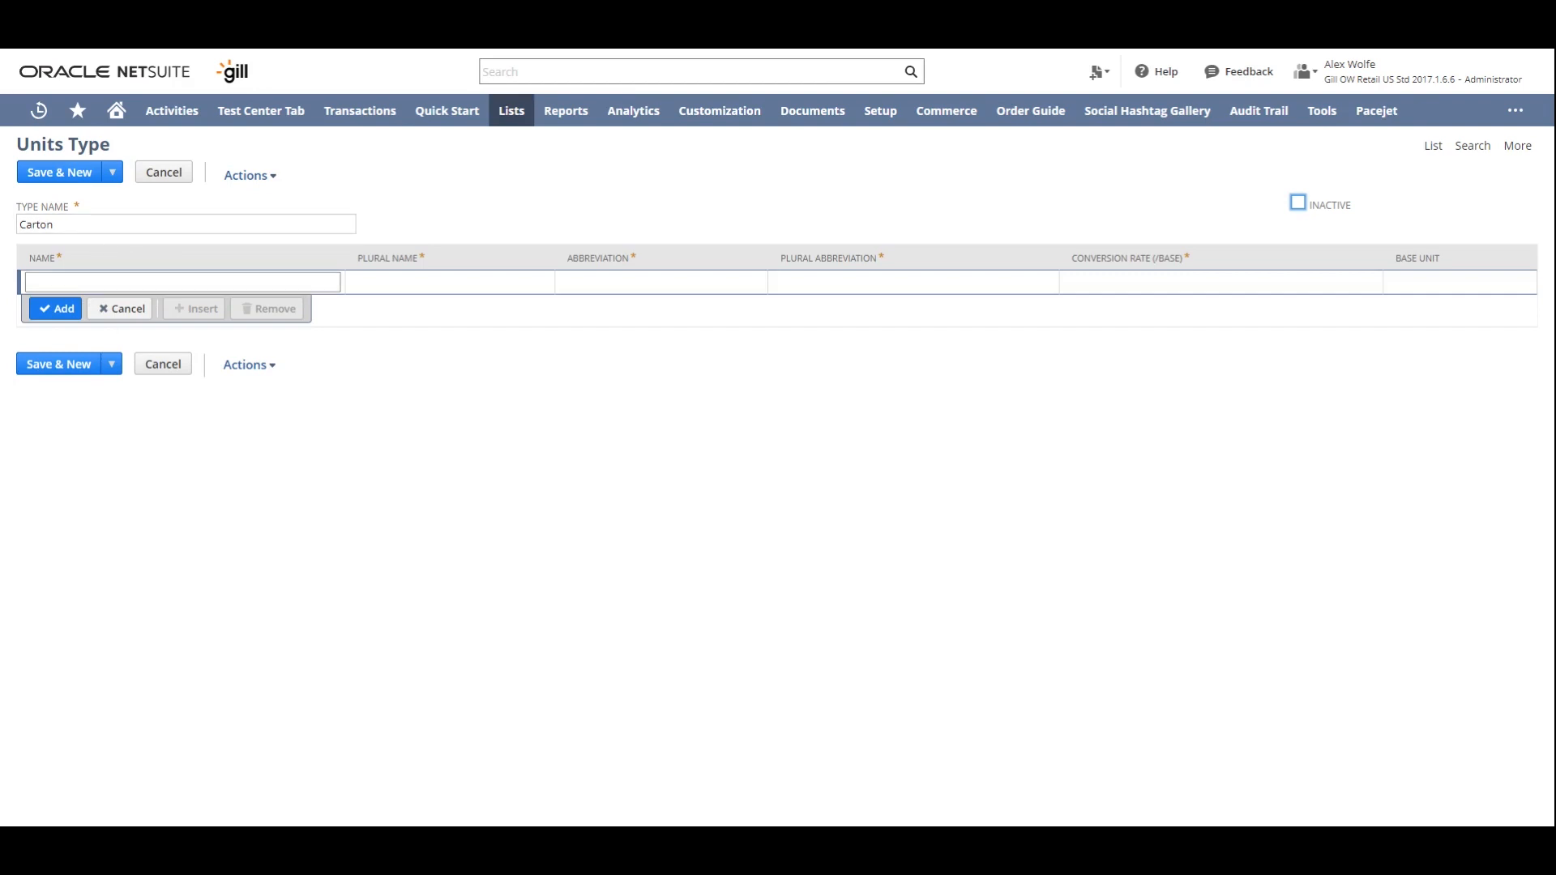
# - Fill in the first unit of the Carton type with the name Each and plural name Eaches
pyautogui.click(129, 284)
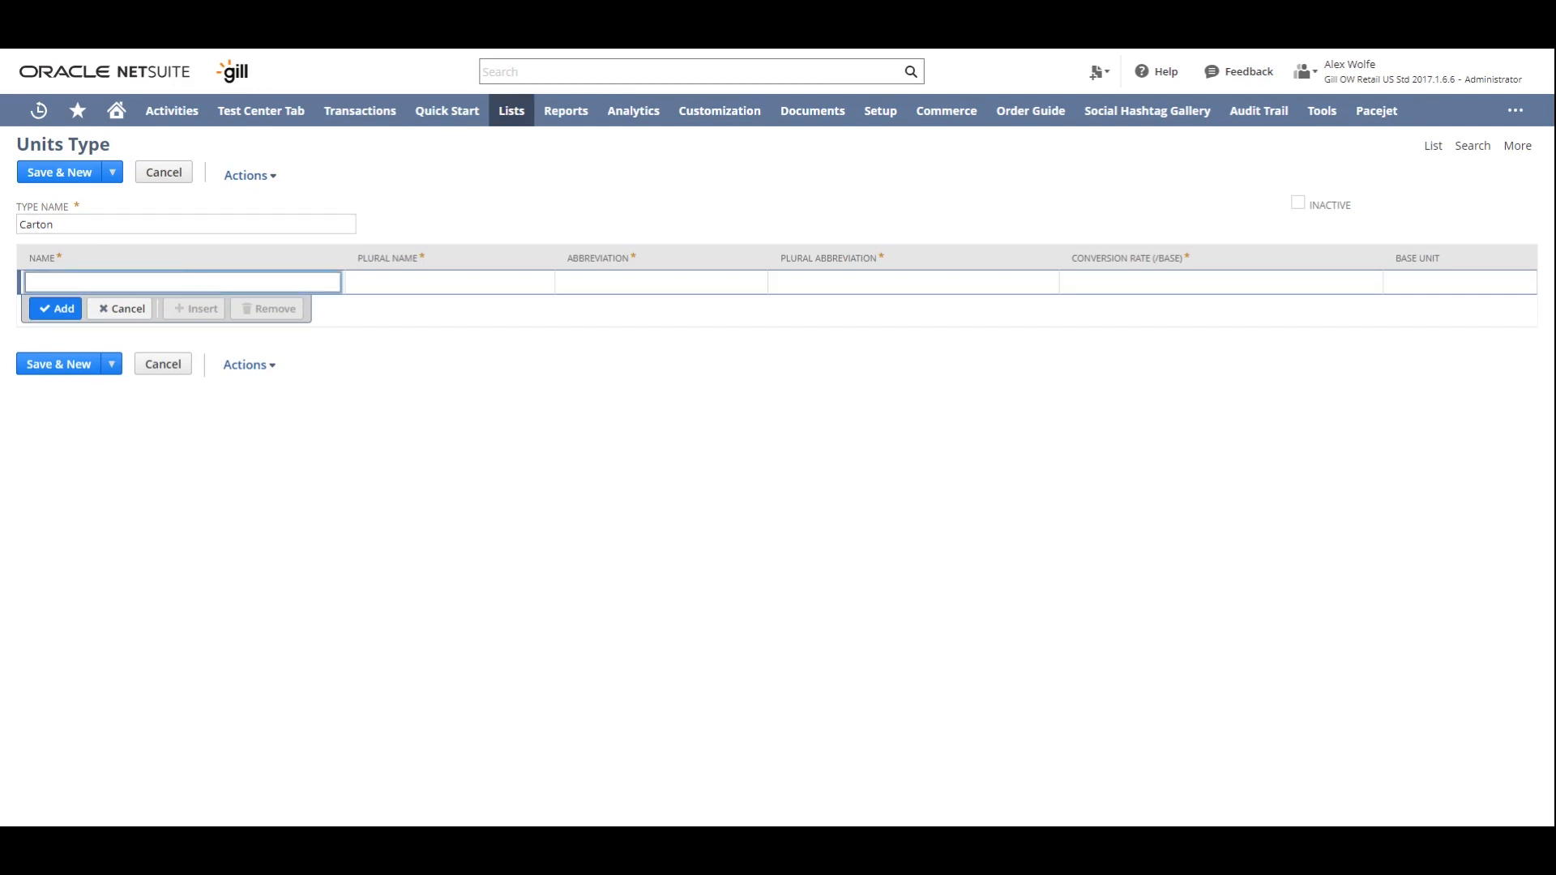
pyautogui.write('Each')
pyautogui.press('Tab')
pyautogui.write('E')
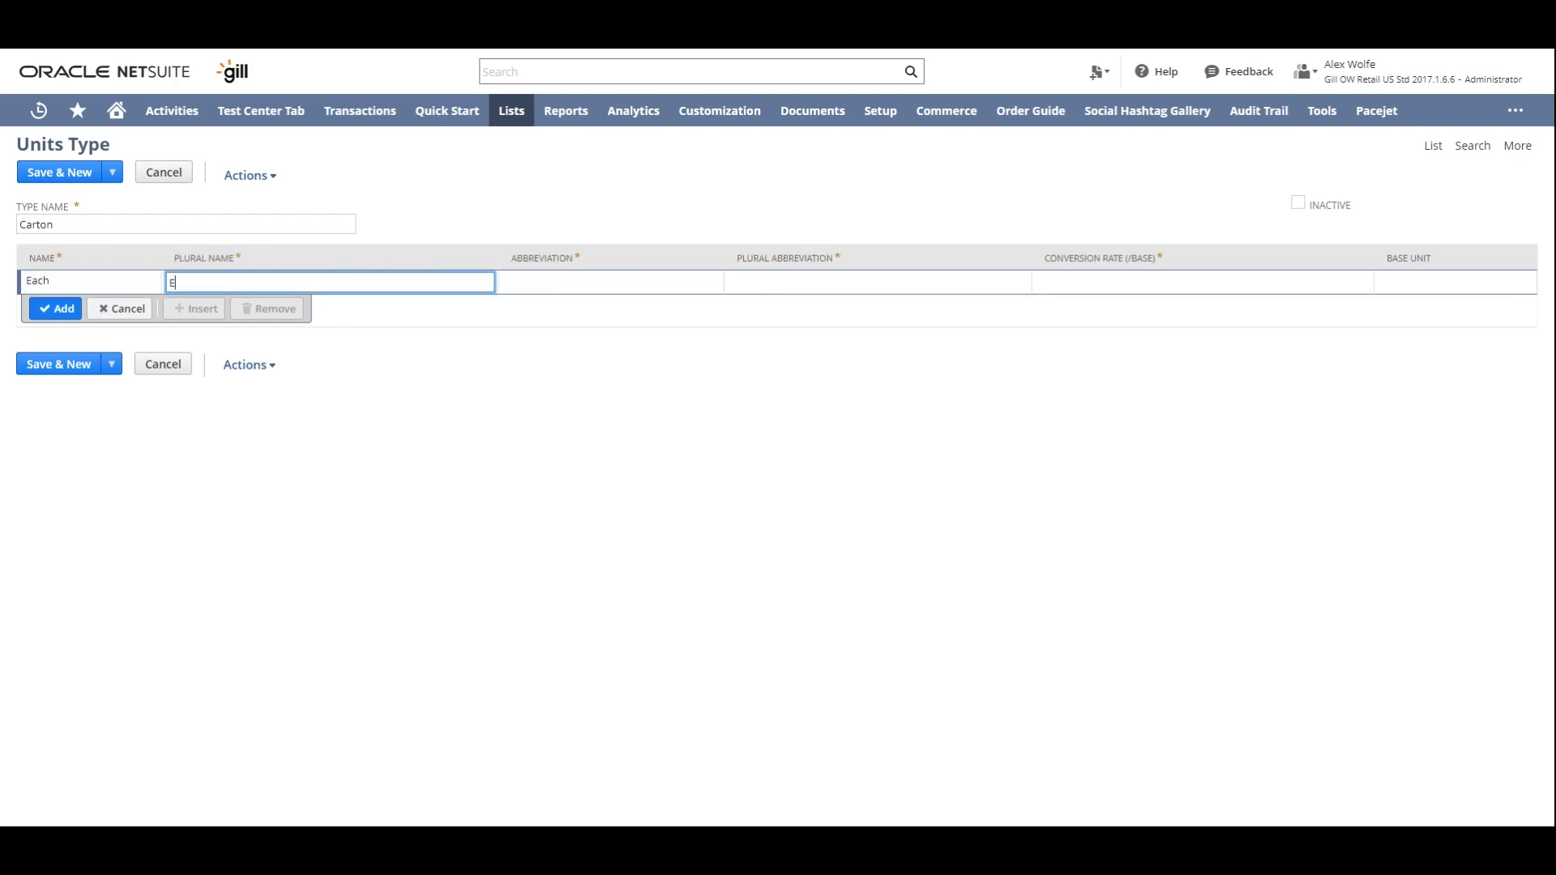
pyautogui.write('aches')
pyautogui.press('Tab')
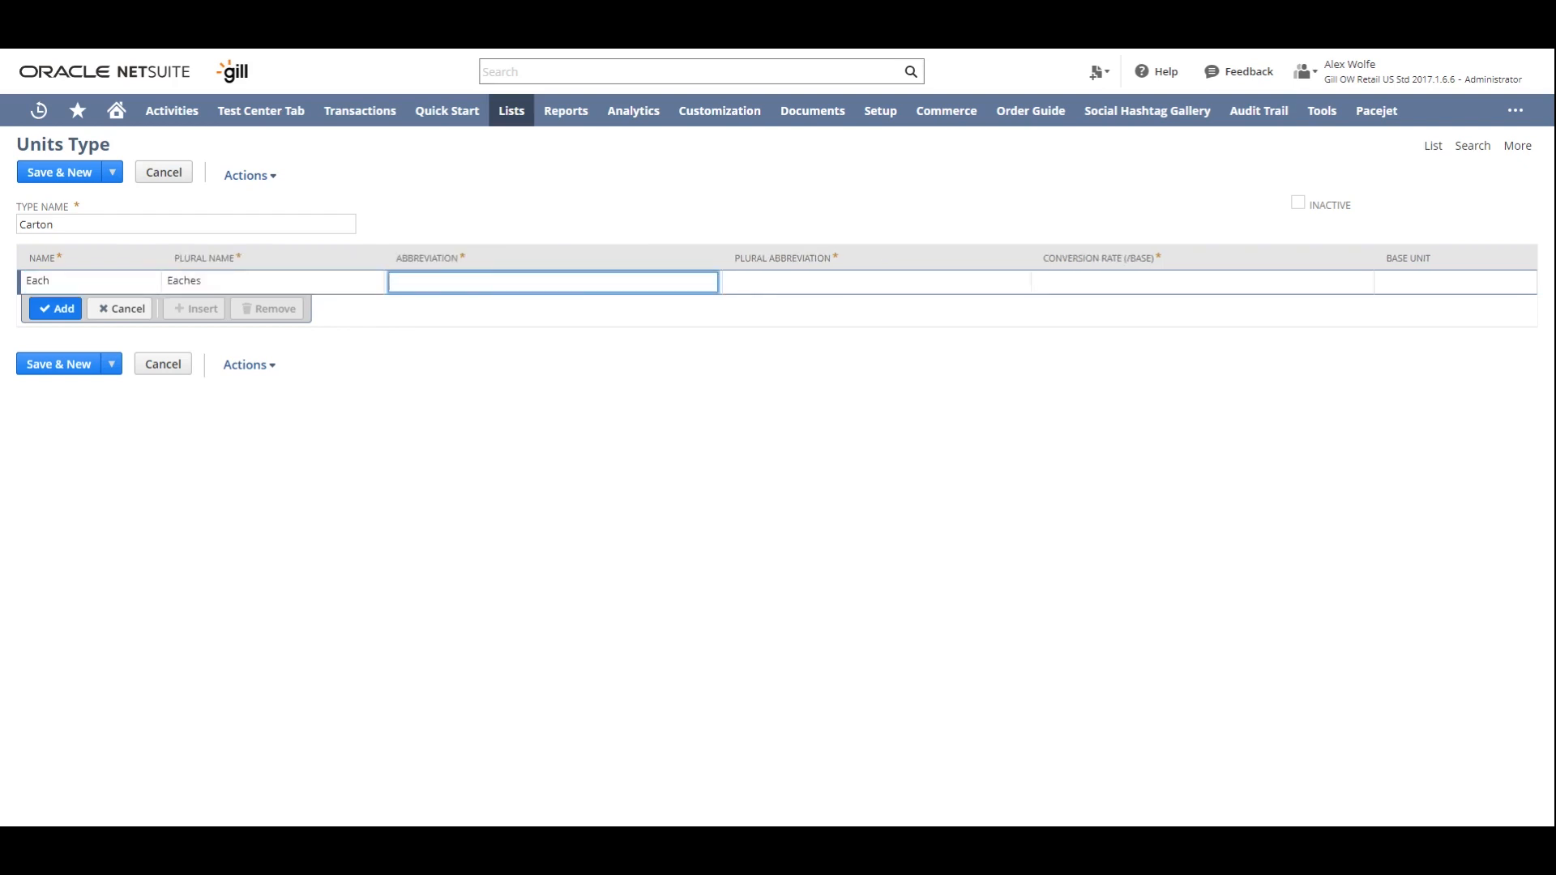
# - Set the Each unit's abbreviation to EA and its plural abbreviation to EAS
pyautogui.write('EH')
pyautogui.press('Tab')
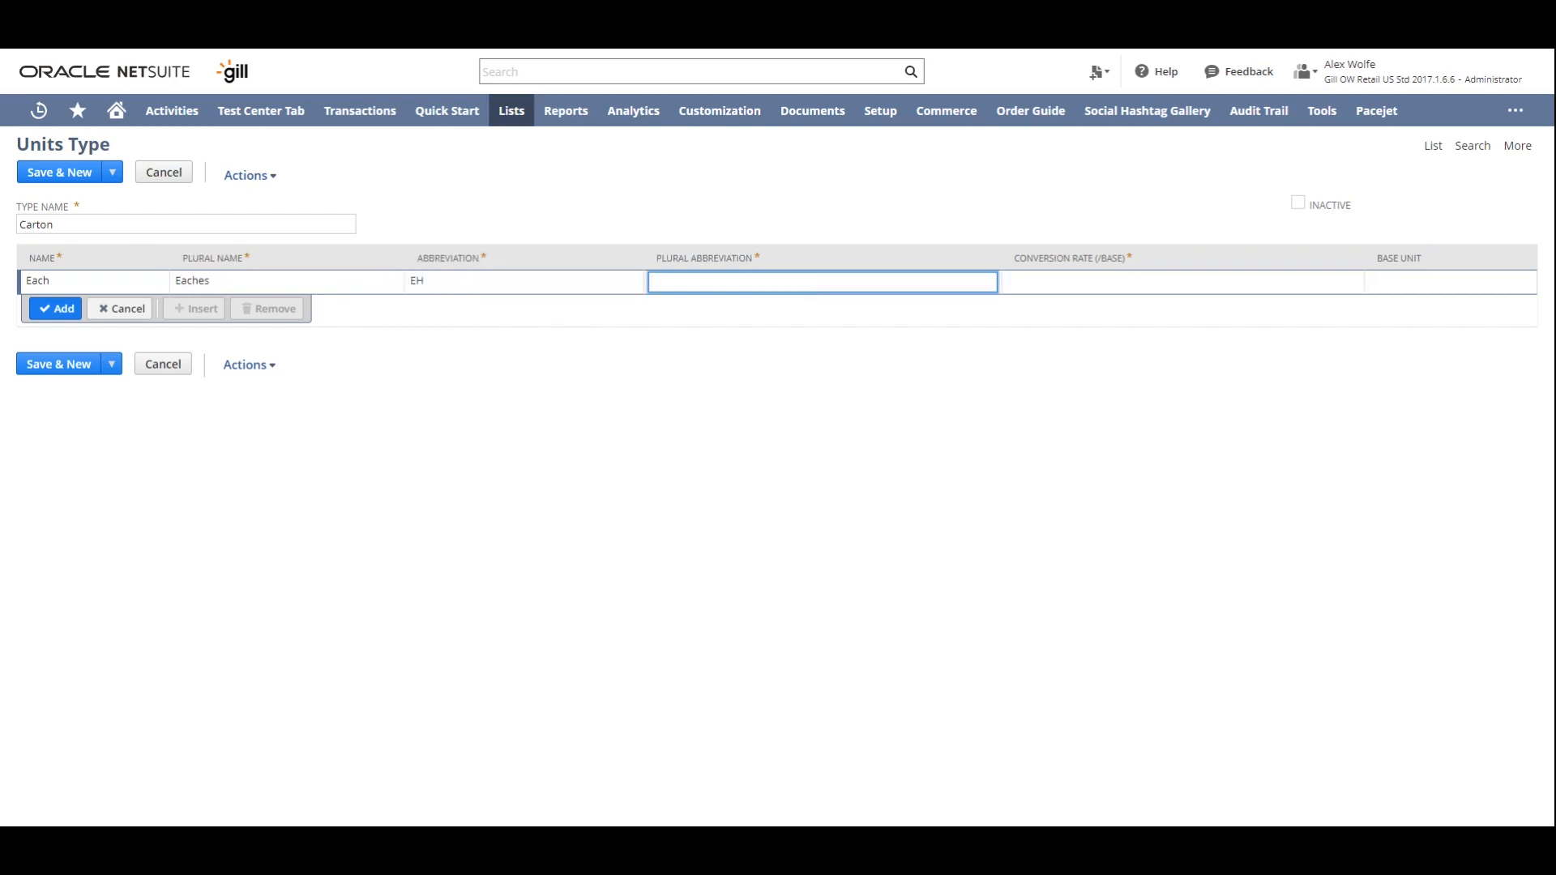
pyautogui.click(437, 285)
pyautogui.write('EA')
pyautogui.press('Tab')
pyautogui.write('EAS')
pyautogui.press('Tab')
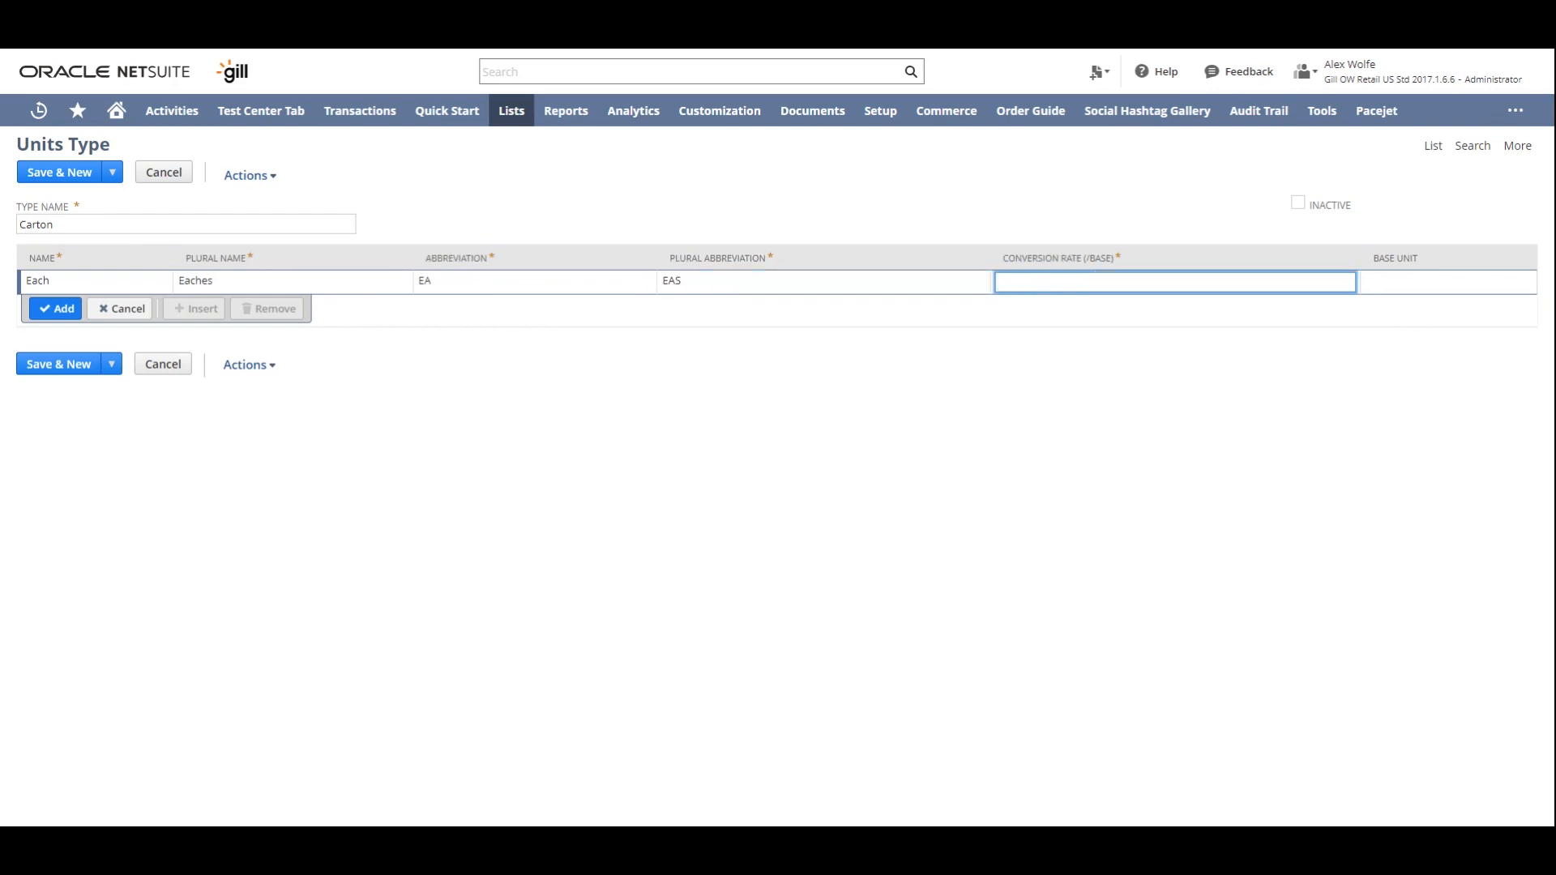
# - Give the Each unit conversion rate 1, mark it as the base unit and add it to the Carton type
pyautogui.write('1')
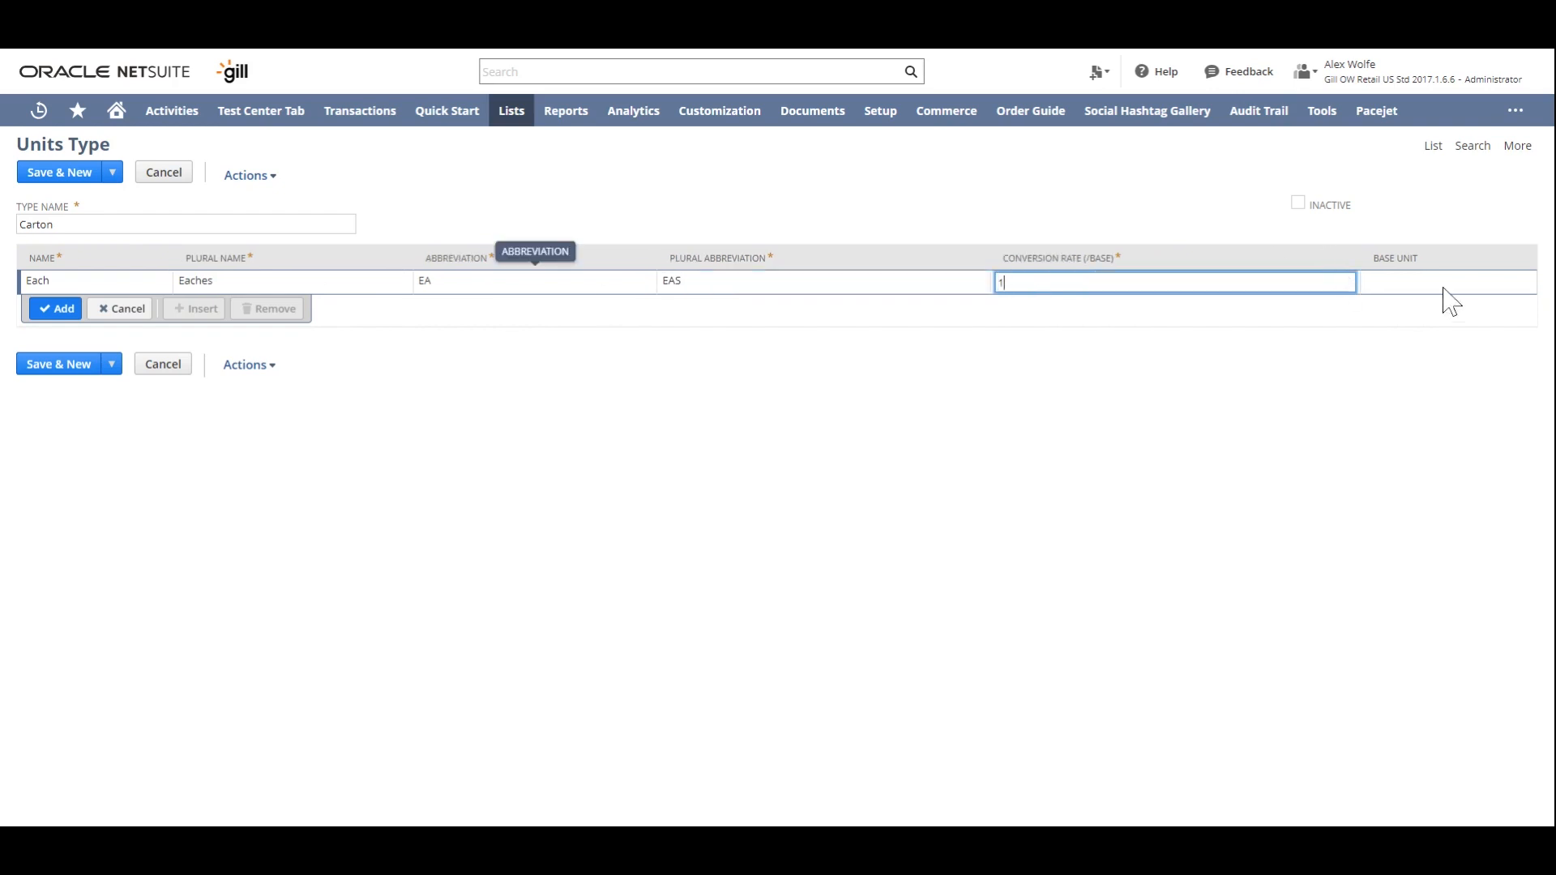
pyautogui.click(1400, 283)
pyautogui.click(1372, 282)
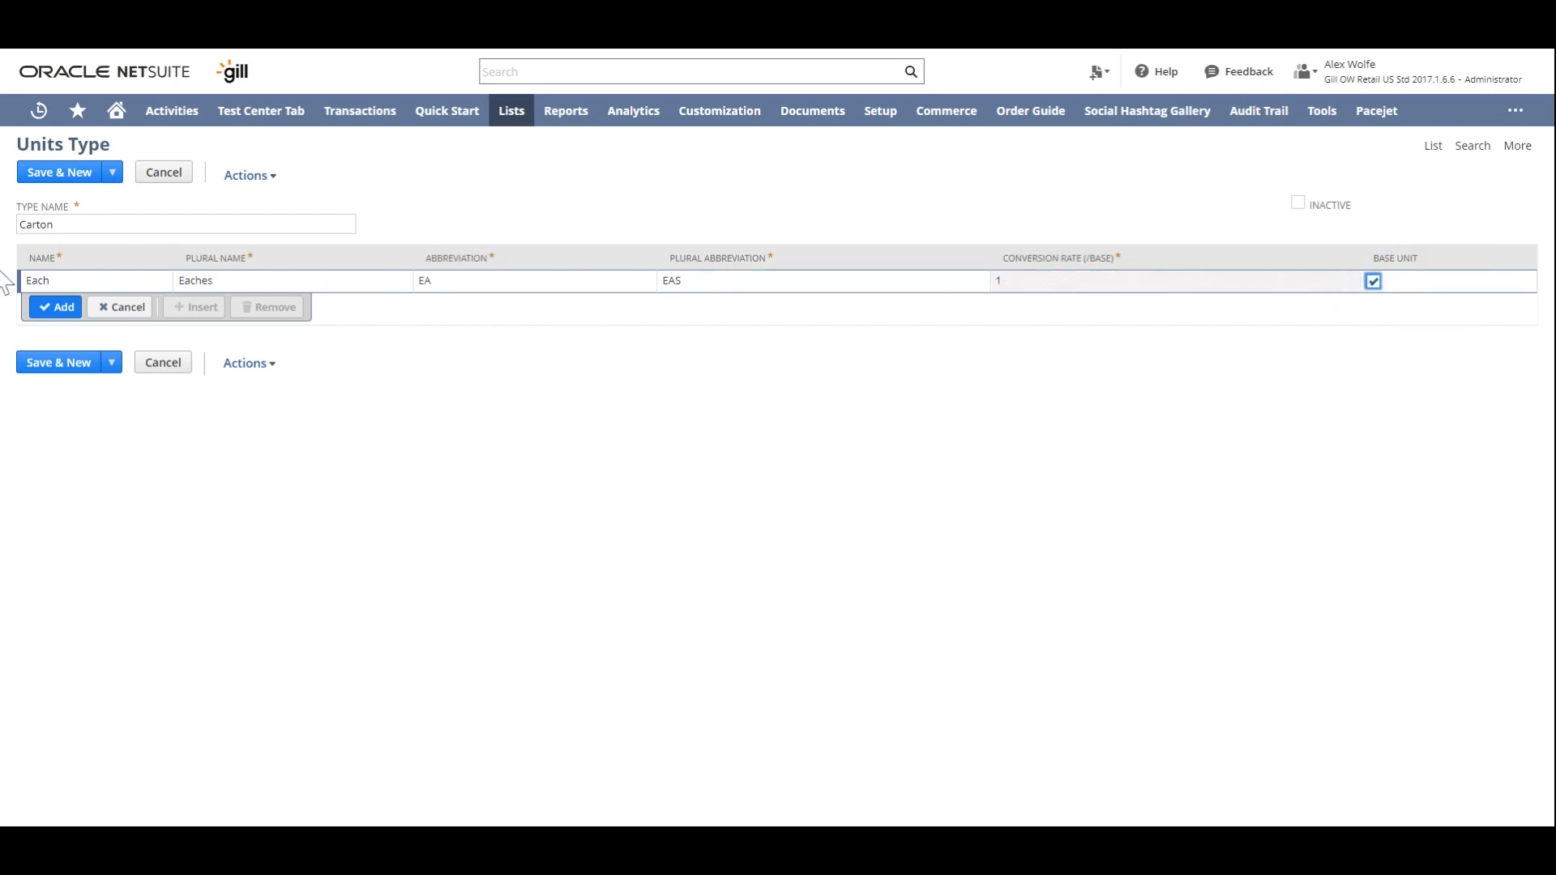
pyautogui.click(57, 307)
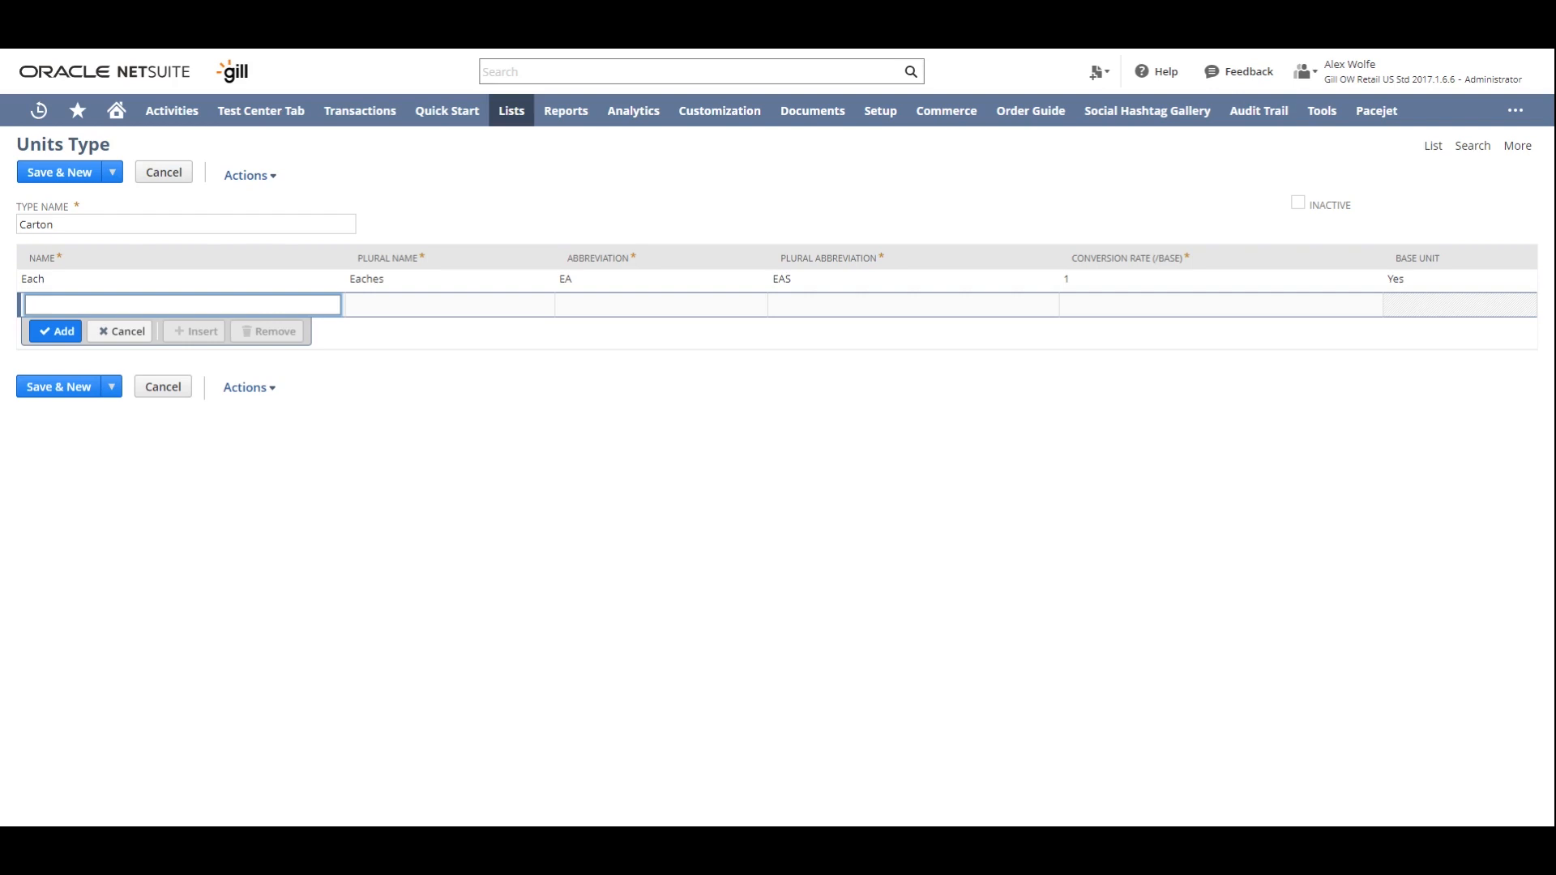
# - Start the second Carton unit with the name Case (12) and plural name Cases (12)
pyautogui.write('Case (12)')
pyautogui.press('Tab')
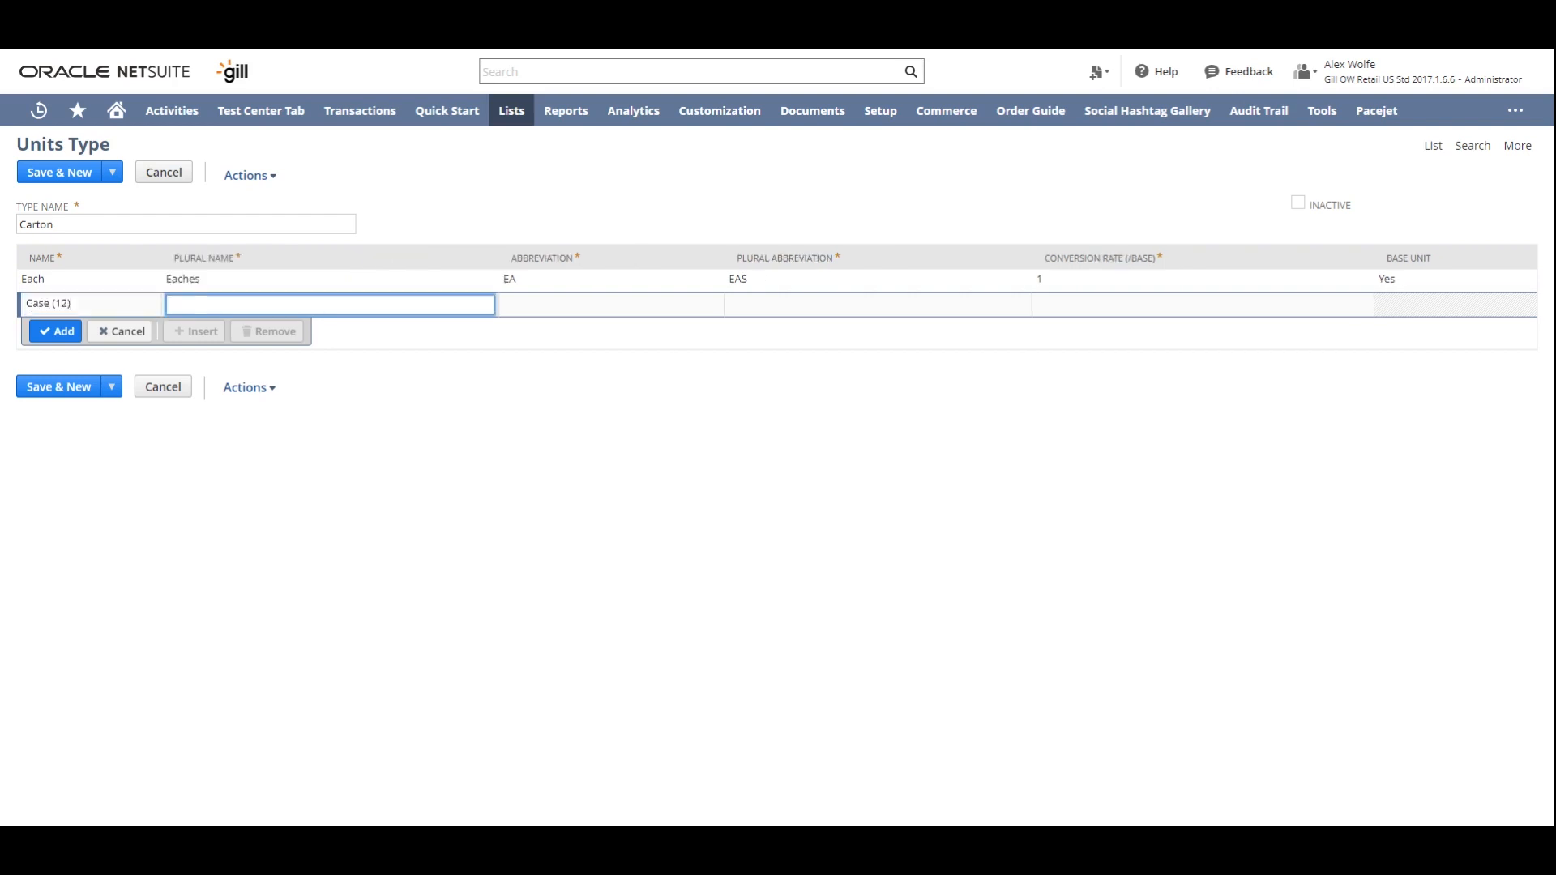
pyautogui.write('Cases (12)')
pyautogui.press('Tab')
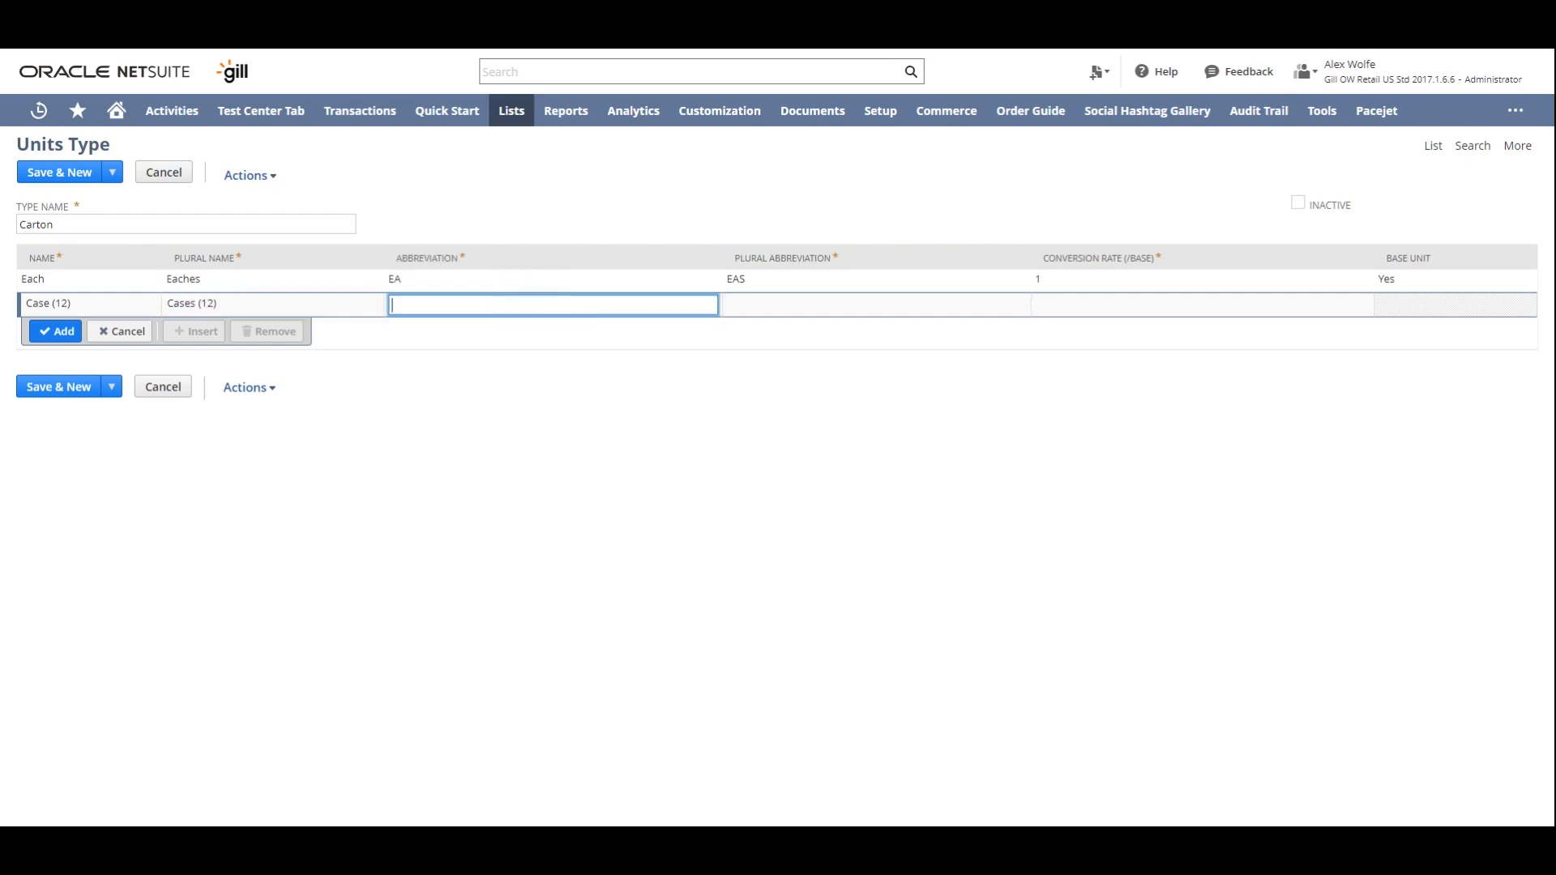
# - Set both abbreviations of the Case (12) unit to CS12, give it conversion rate 12 and add it to the Carton type
pyautogui.write('CS12')
pyautogui.press('Tab')
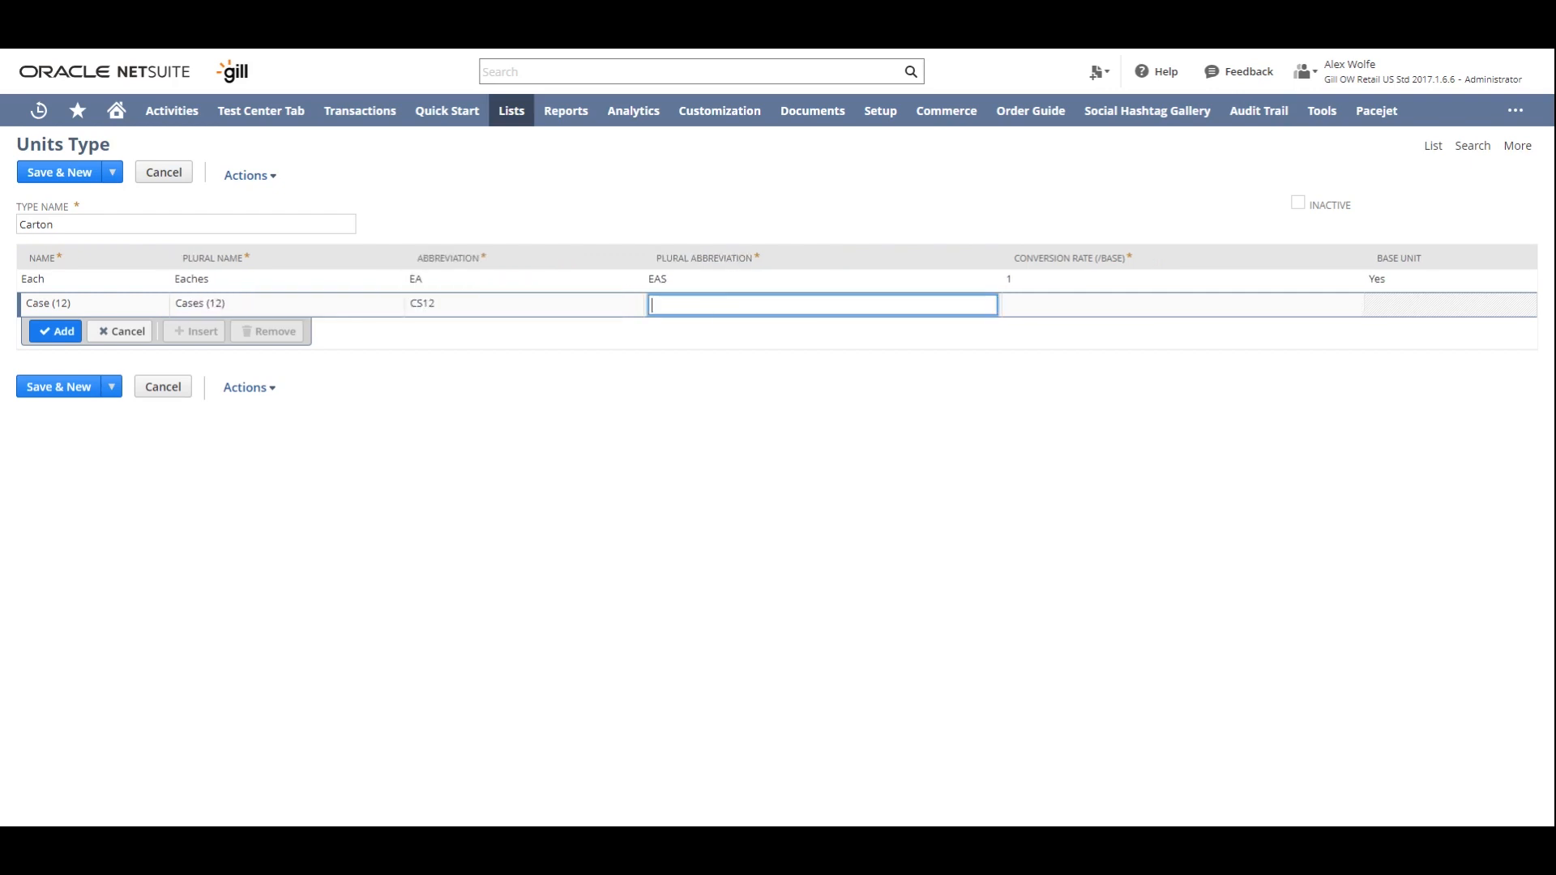
pyautogui.write('CS12')
pyautogui.press('Tab')
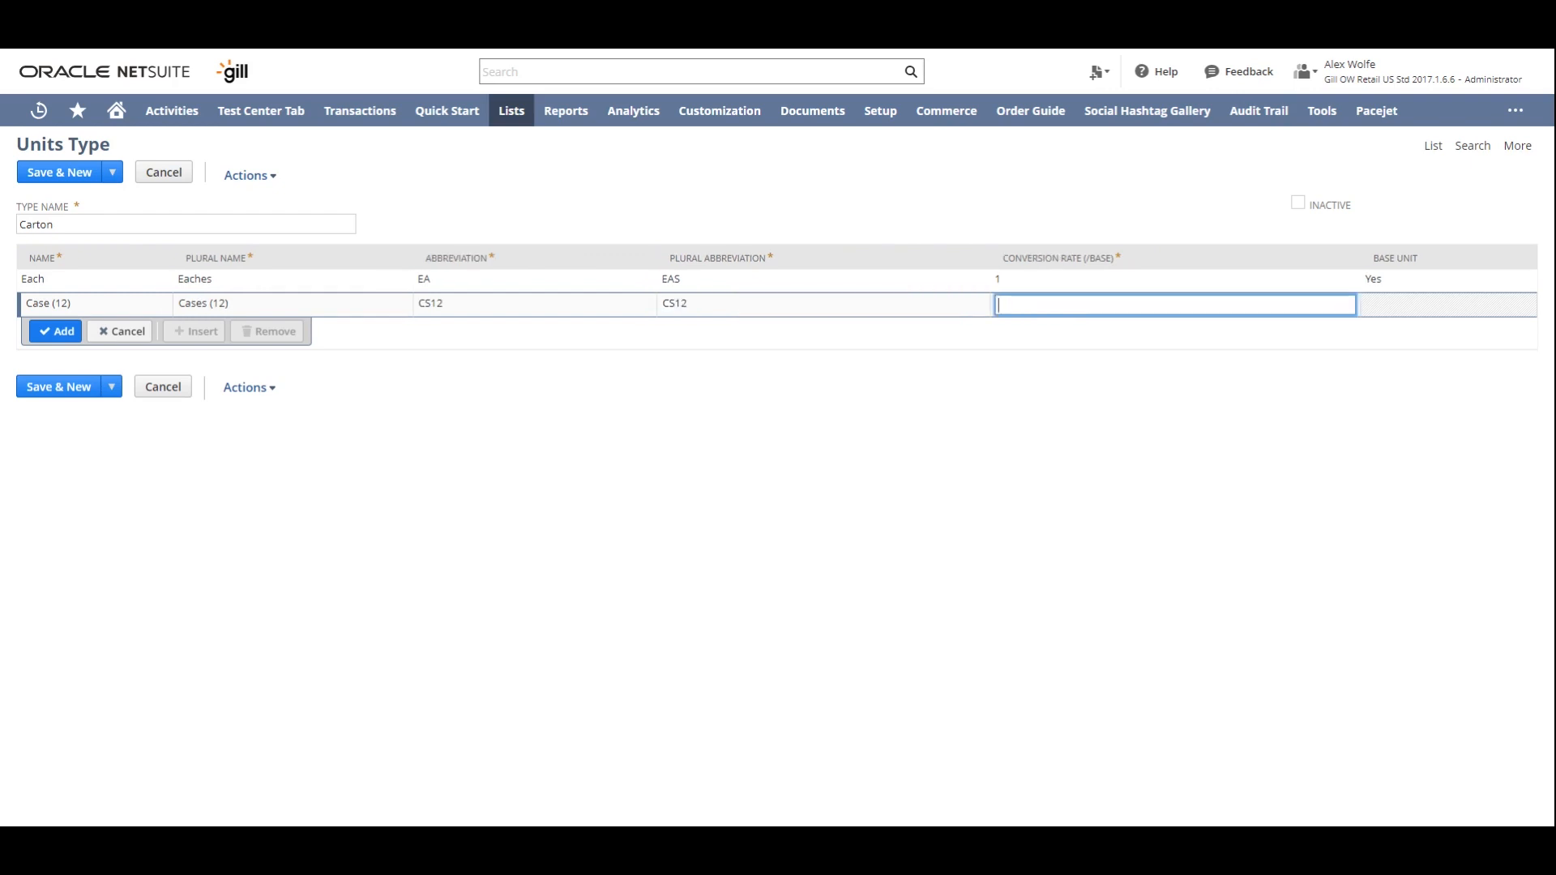
pyautogui.write('12')
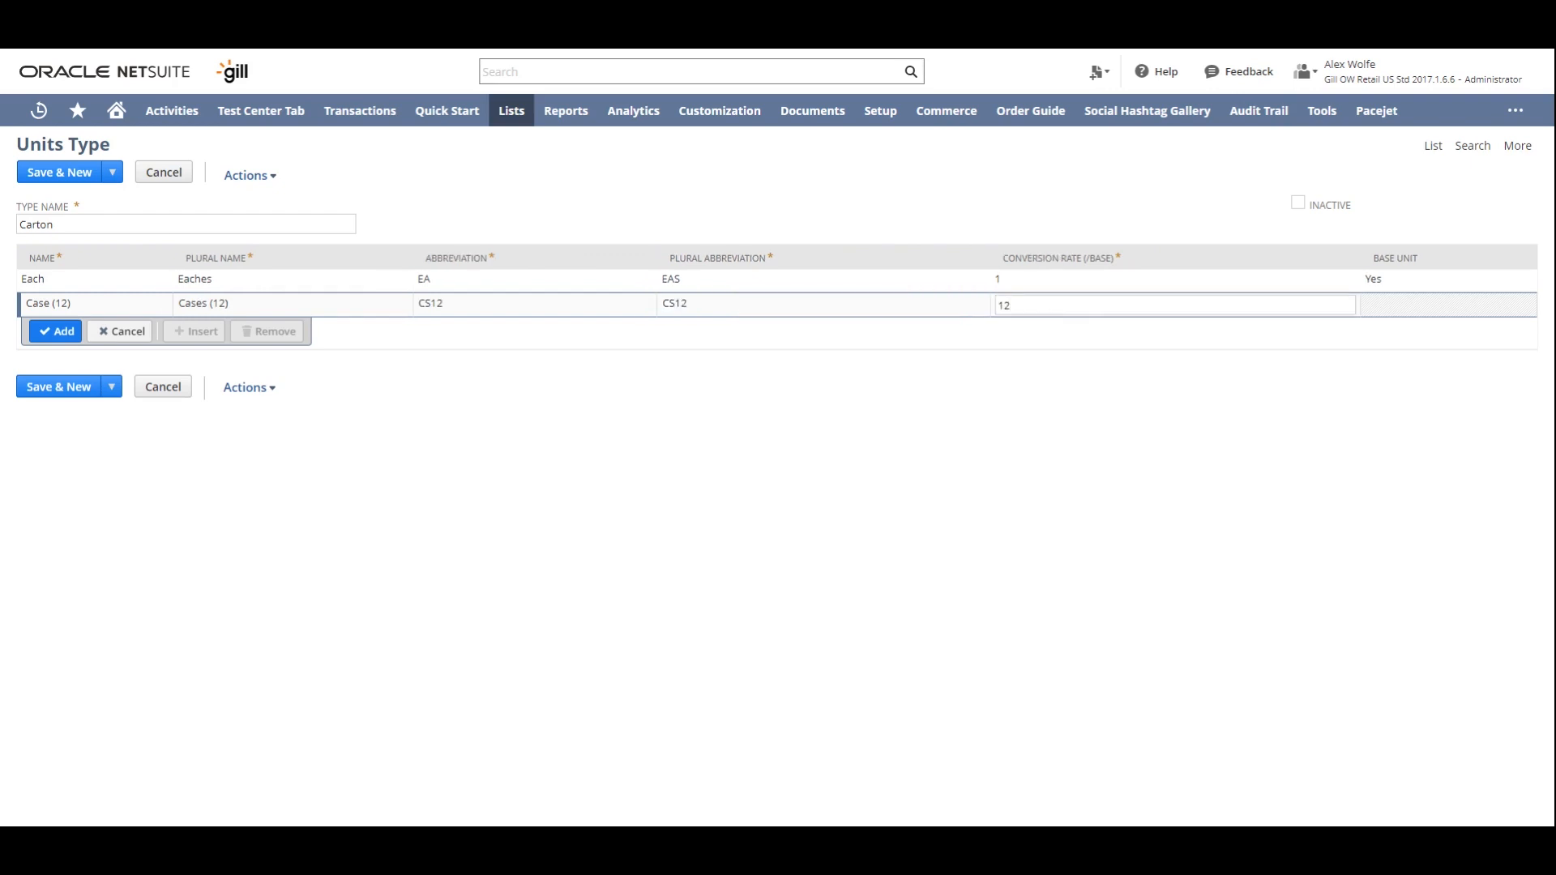
pyautogui.click(61, 333)
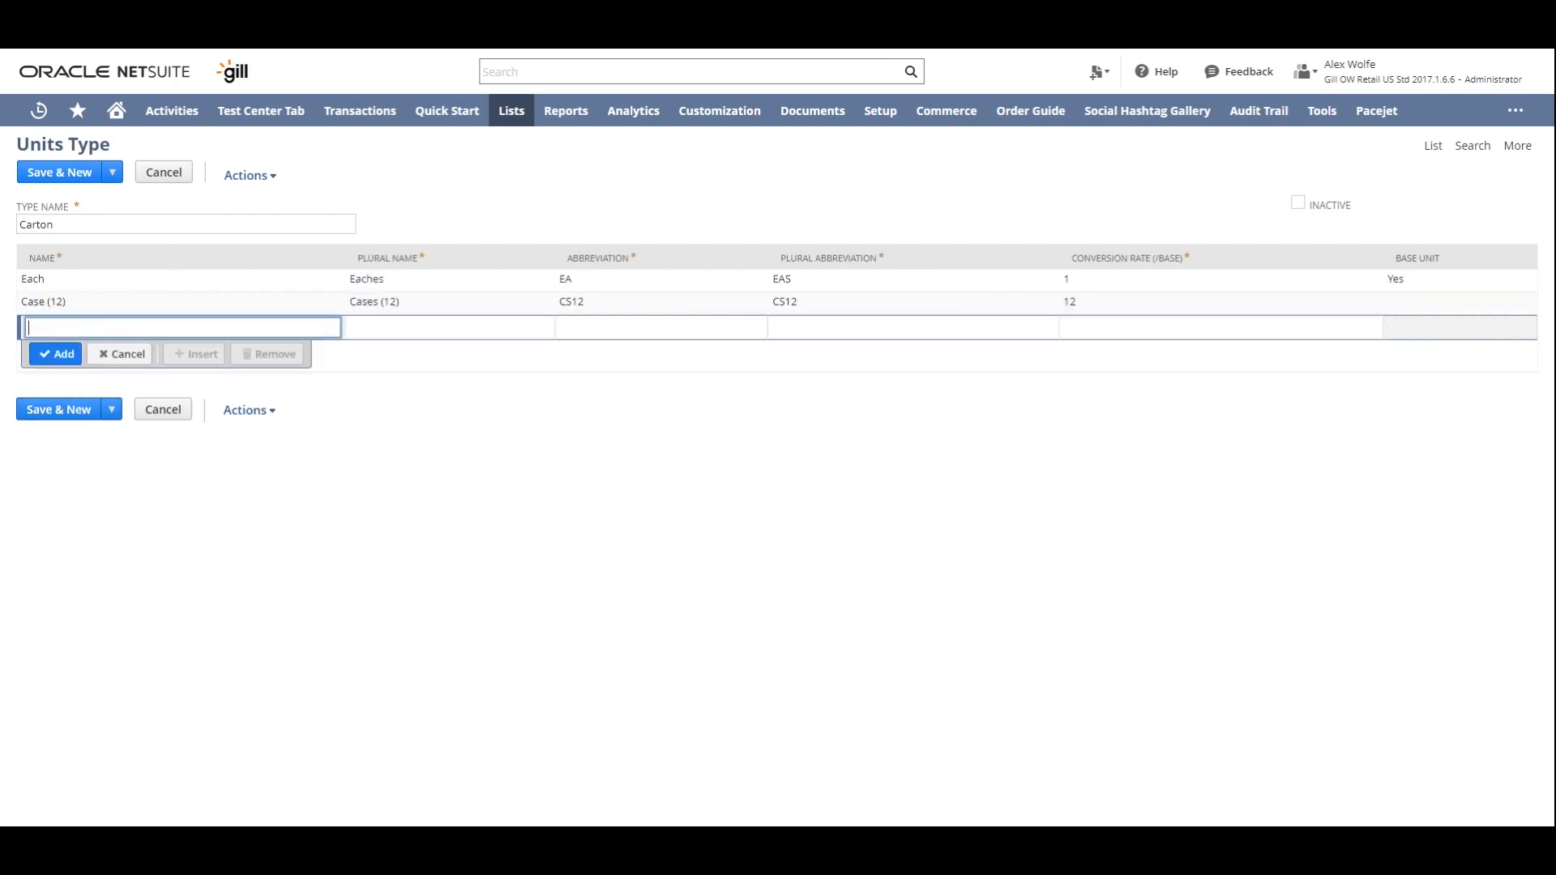
# - Start the third Carton unit with the name Case (24) and plural name Cases (24)
pyautogui.write('Case (24)')
pyautogui.press('Tab')
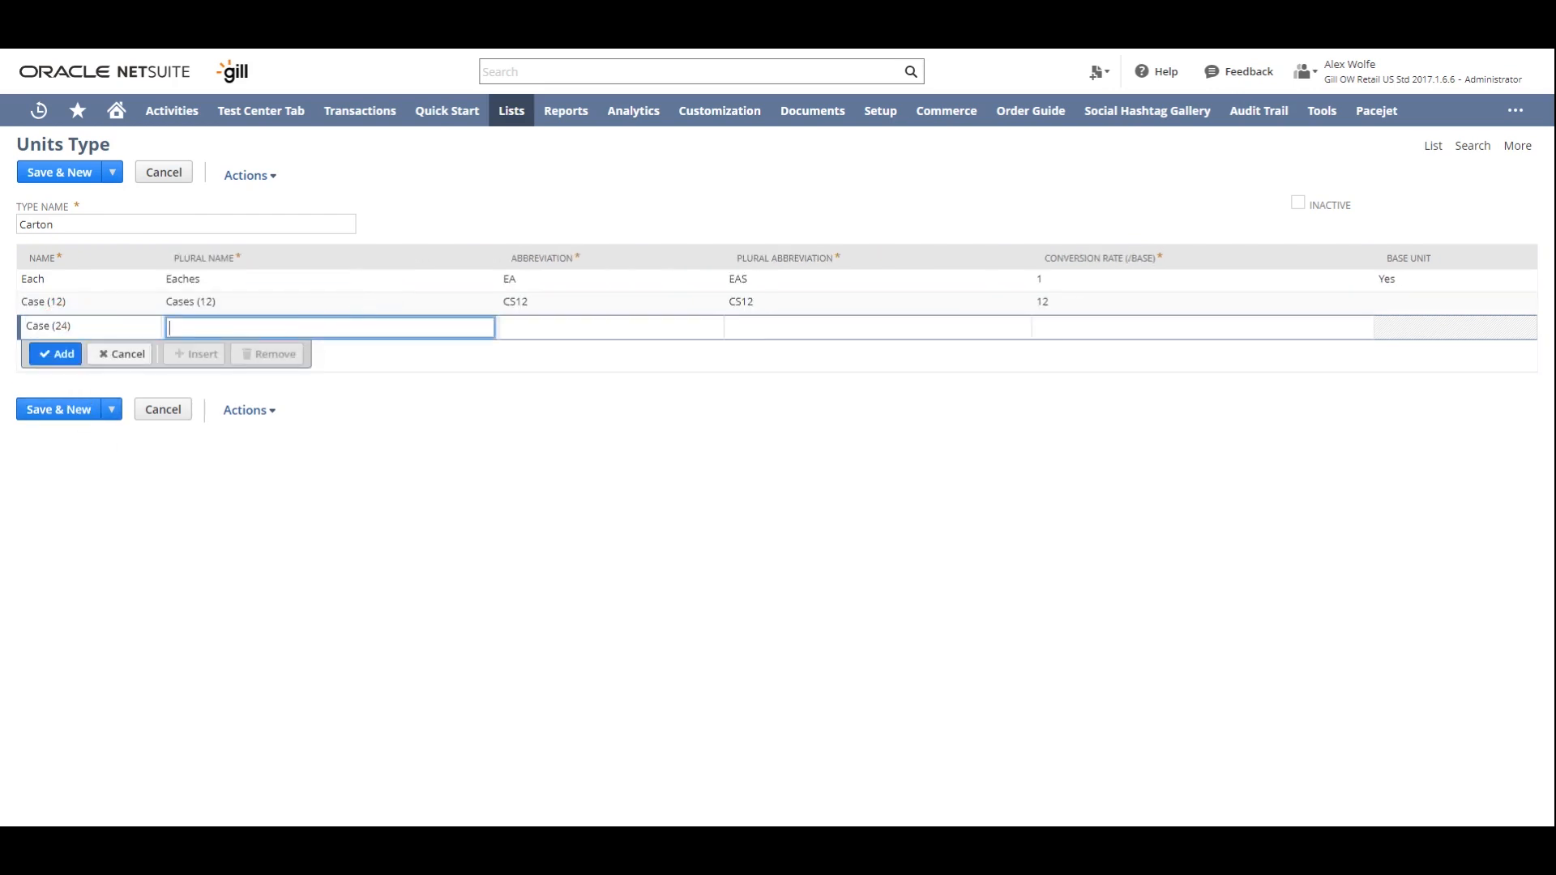
pyautogui.write('Cases (24)')
pyautogui.press('Tab')
# - Set both abbreviations of the Case (24) unit to CS24, give it conversion rate 24 and add it to the Carton type
pyautogui.write('CS24')
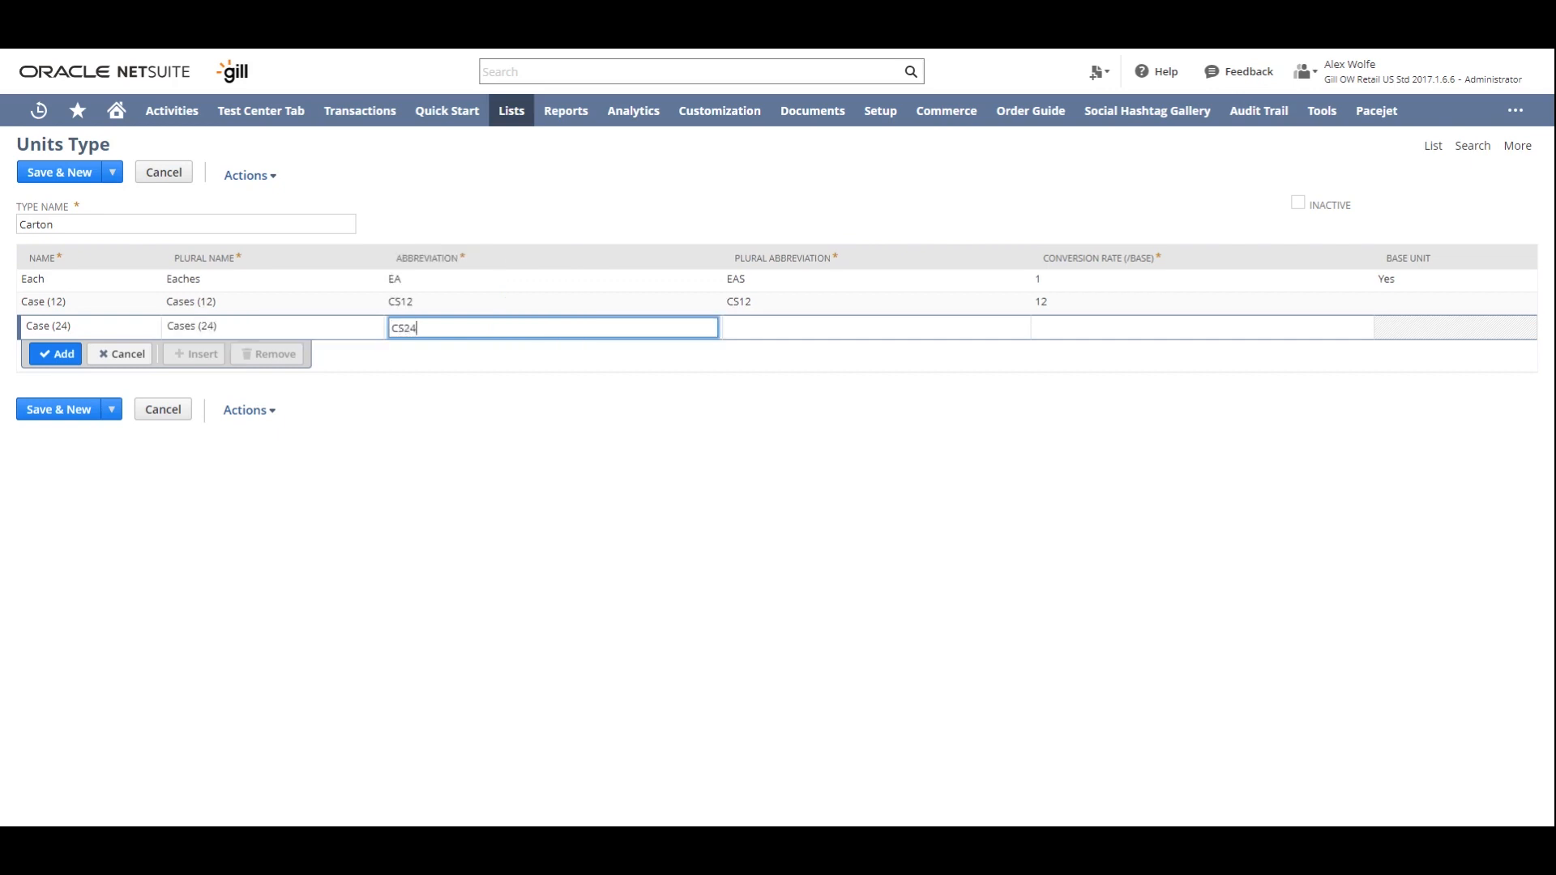
pyautogui.press('Tab')
pyautogui.write('CS24')
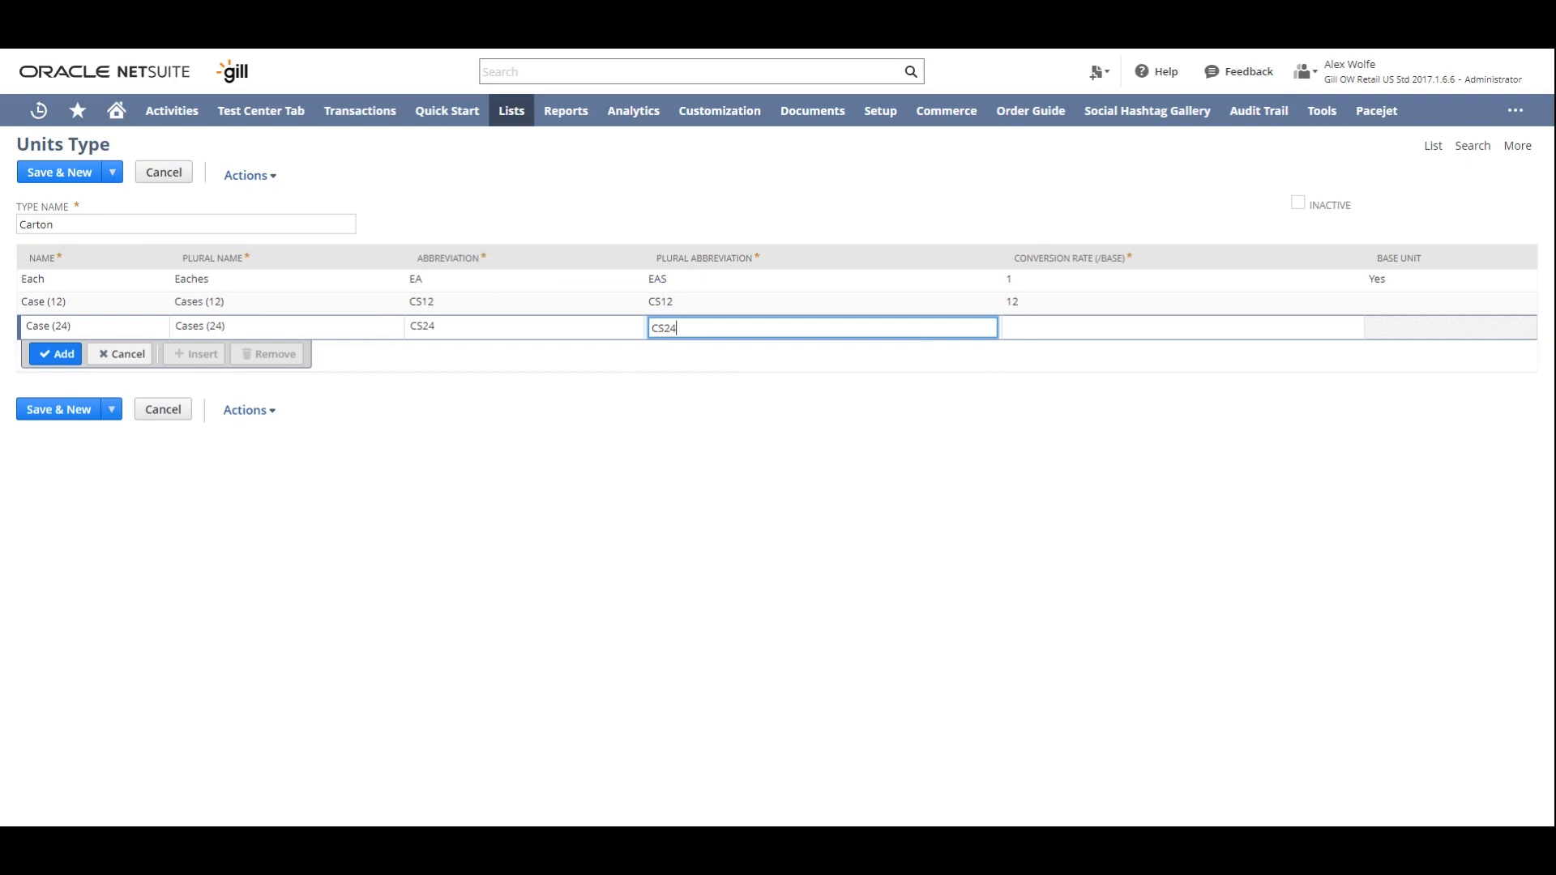
pyautogui.press('Tab')
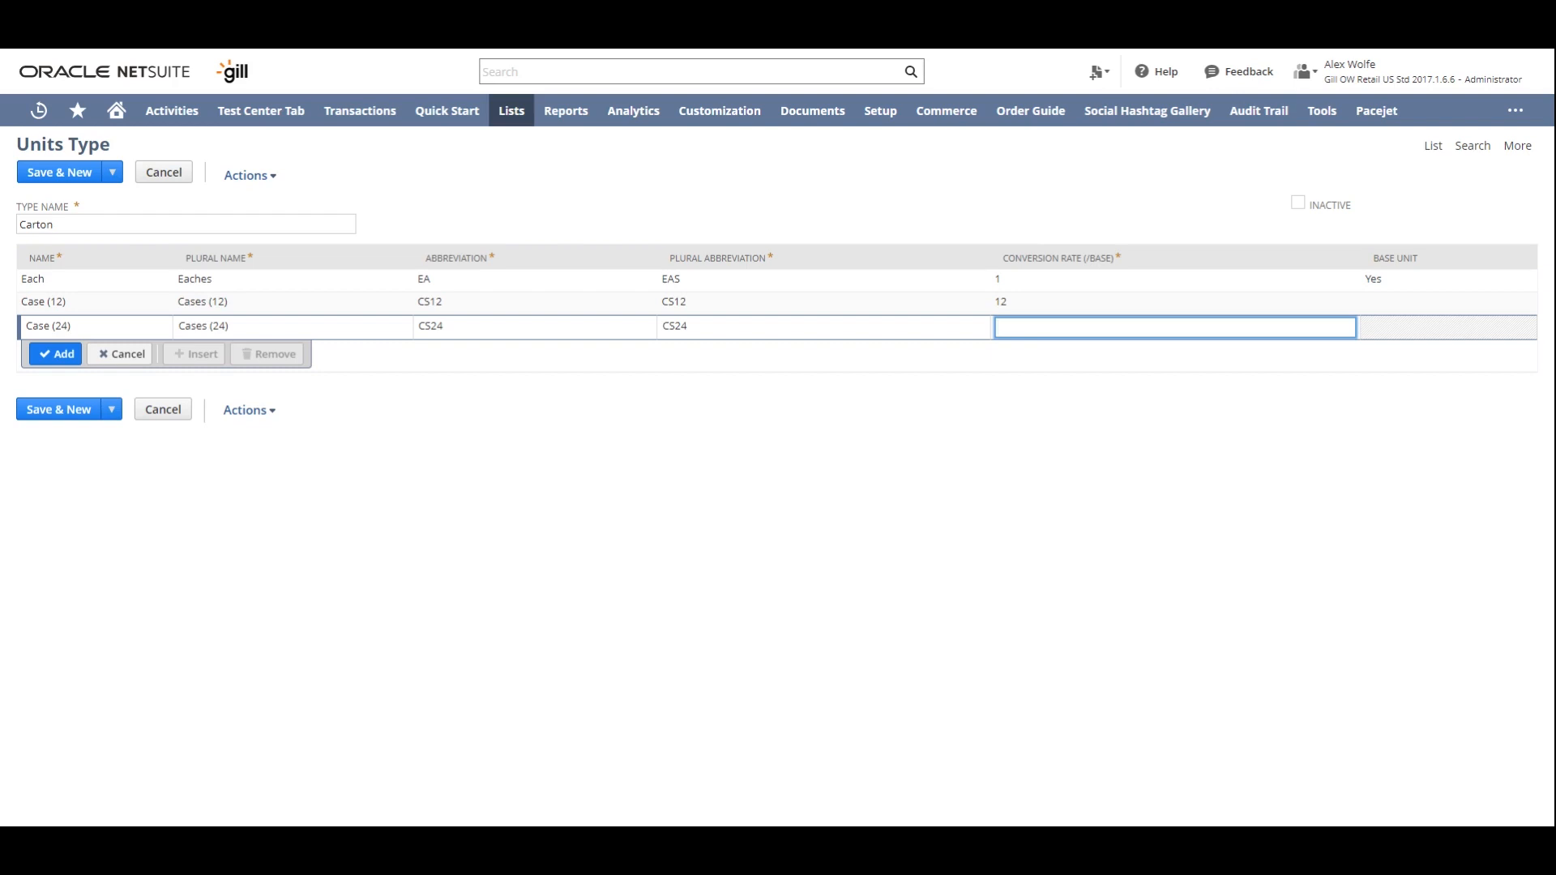
pyautogui.write('24')
pyautogui.press('Return')
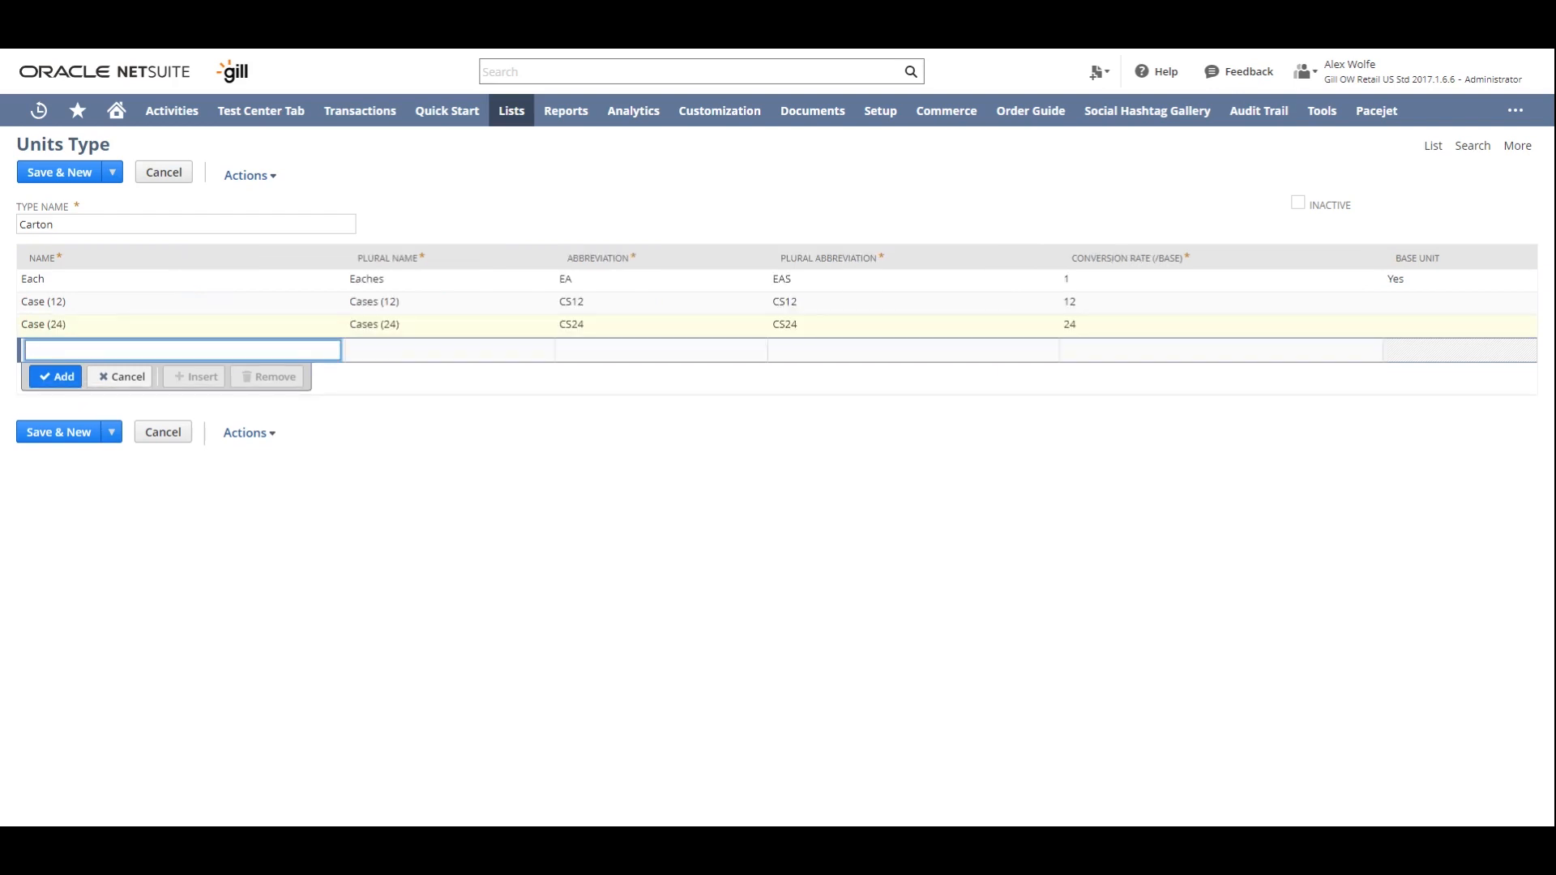
# - Start the fourth Carton unit with the name Master (12) and plural name Masters (12)
pyautogui.write('Master (12)')
pyautogui.press('Tab')
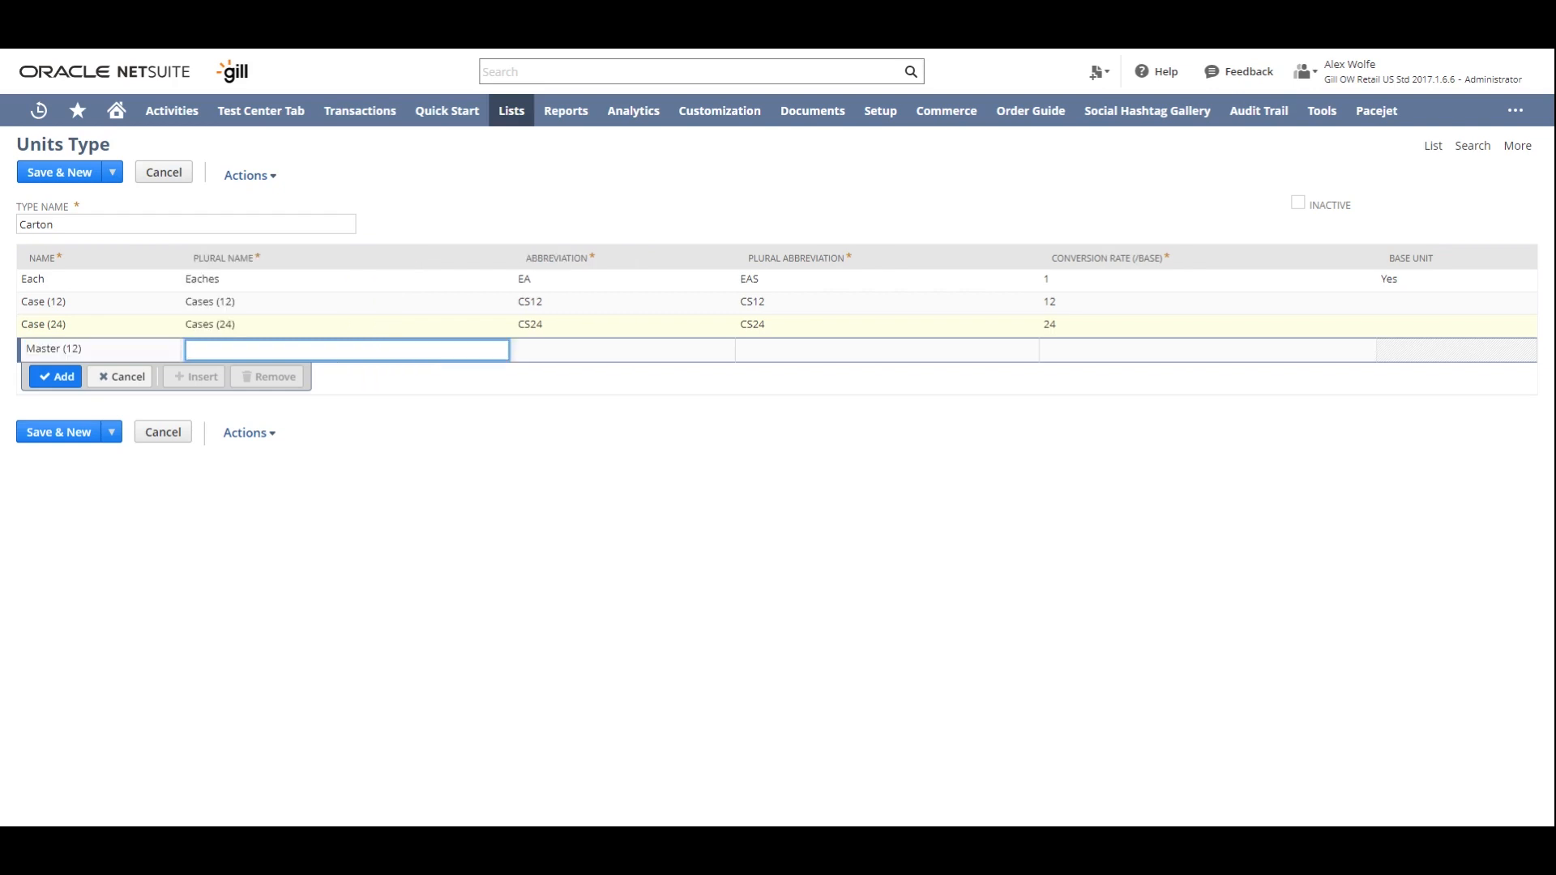
pyautogui.write('Master')
pyautogui.write(' (')
pyautogui.write('s (12)')
pyautogui.press('Tab')
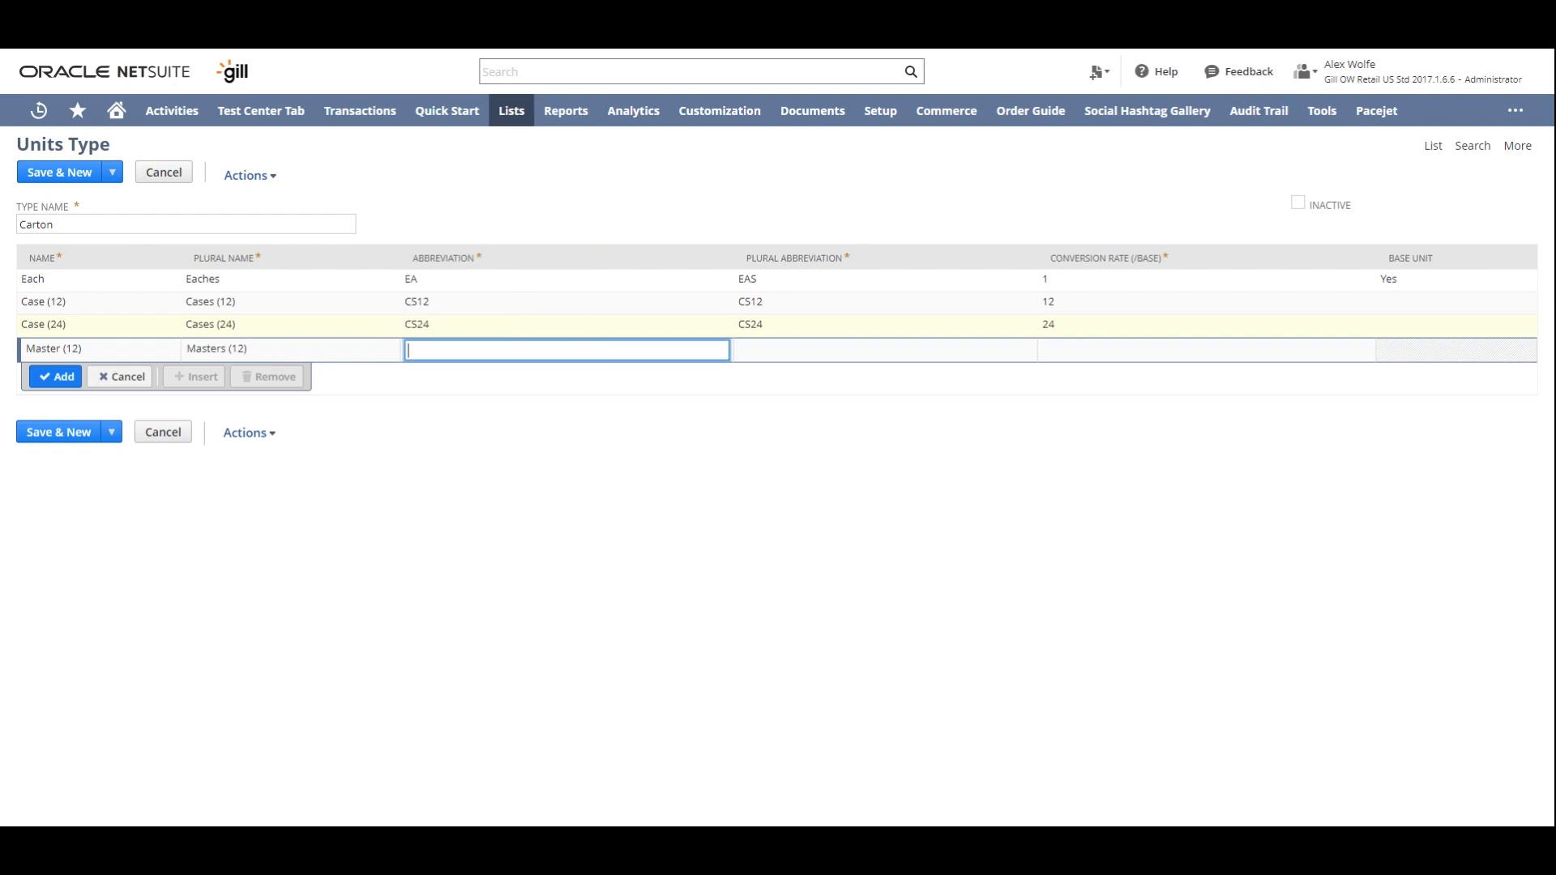
# - Give the Master (12) unit the abbreviation MSTR12, plural abbreviation MSTRS12 and conversion rate 36, and add it to the Carton type
pyautogui.write('MSTR12')
pyautogui.press('Tab')
pyautogui.write('MSTRS12')
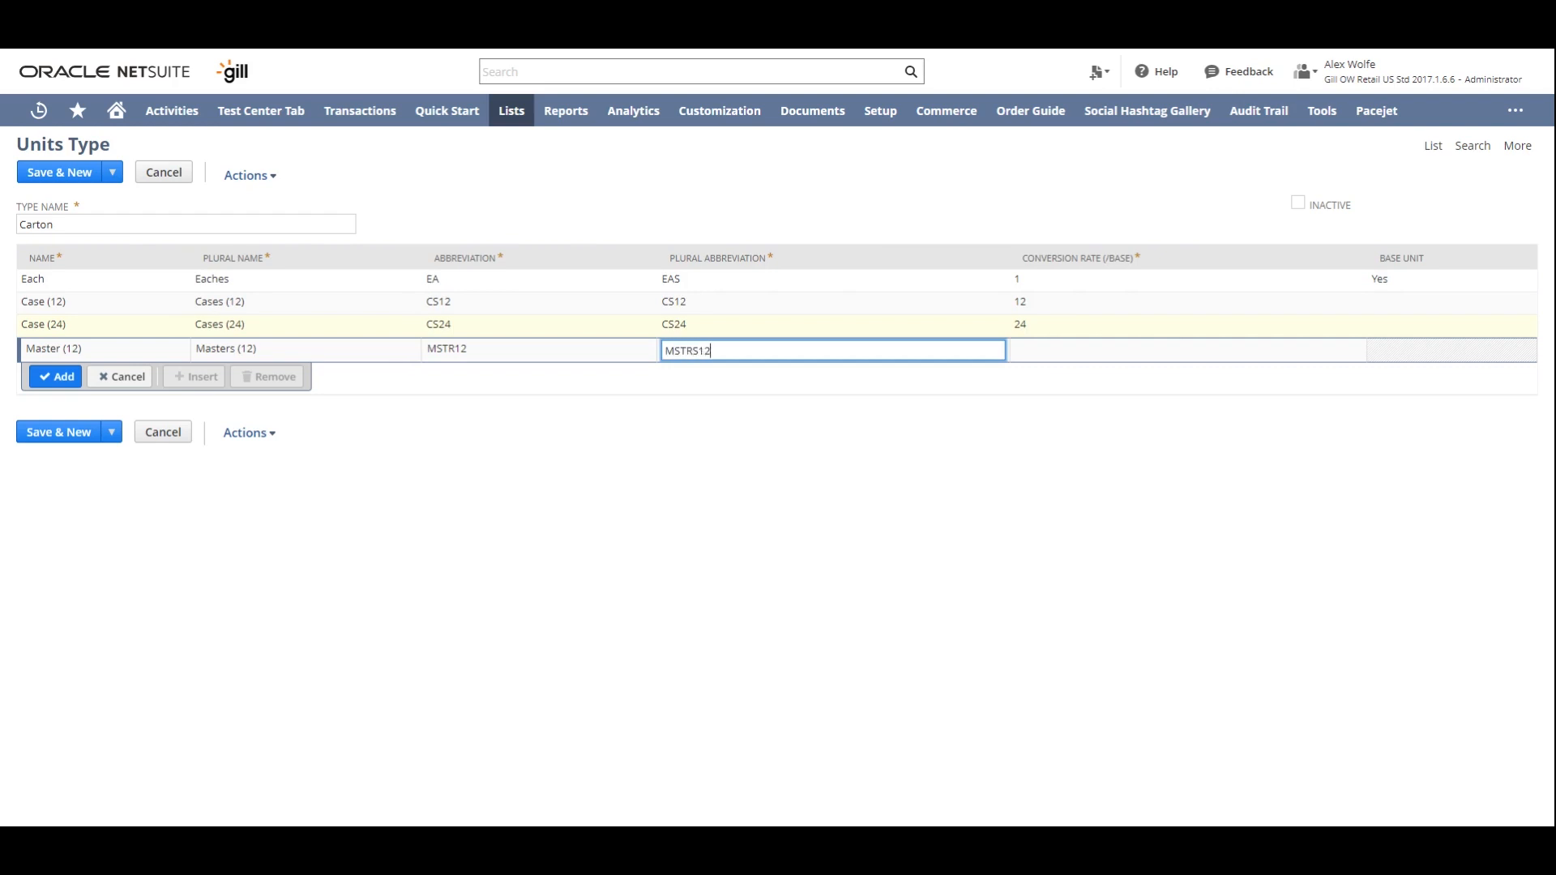
pyautogui.press('Tab')
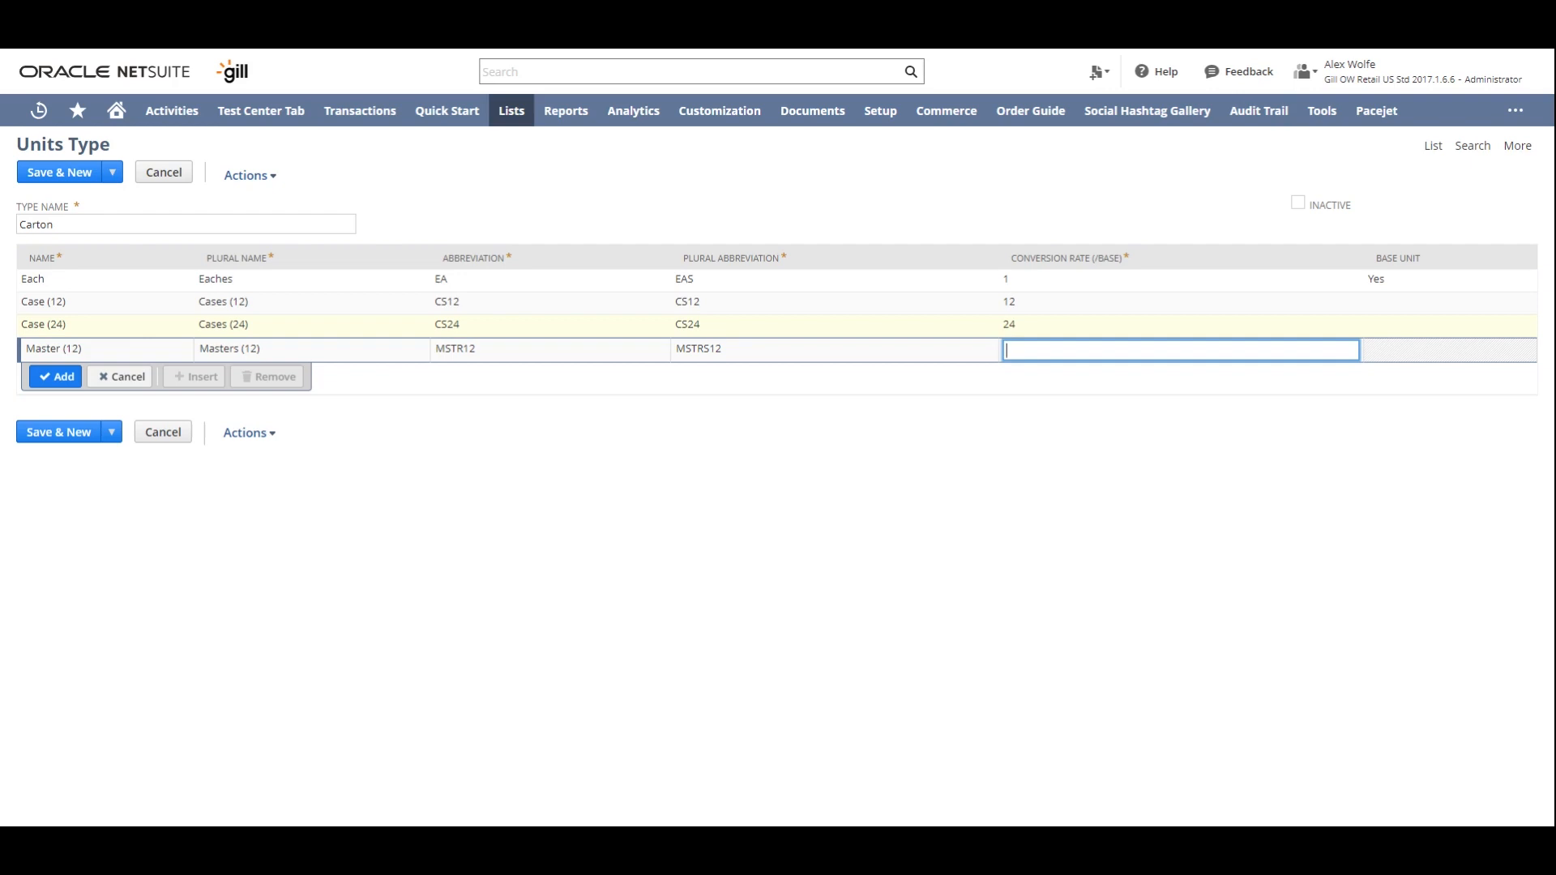
pyautogui.write('36')
pyautogui.press('Return')
# - Start the fifth Carton unit with the name Master (24) and plural name Masters (24)
pyautogui.write('Ma')
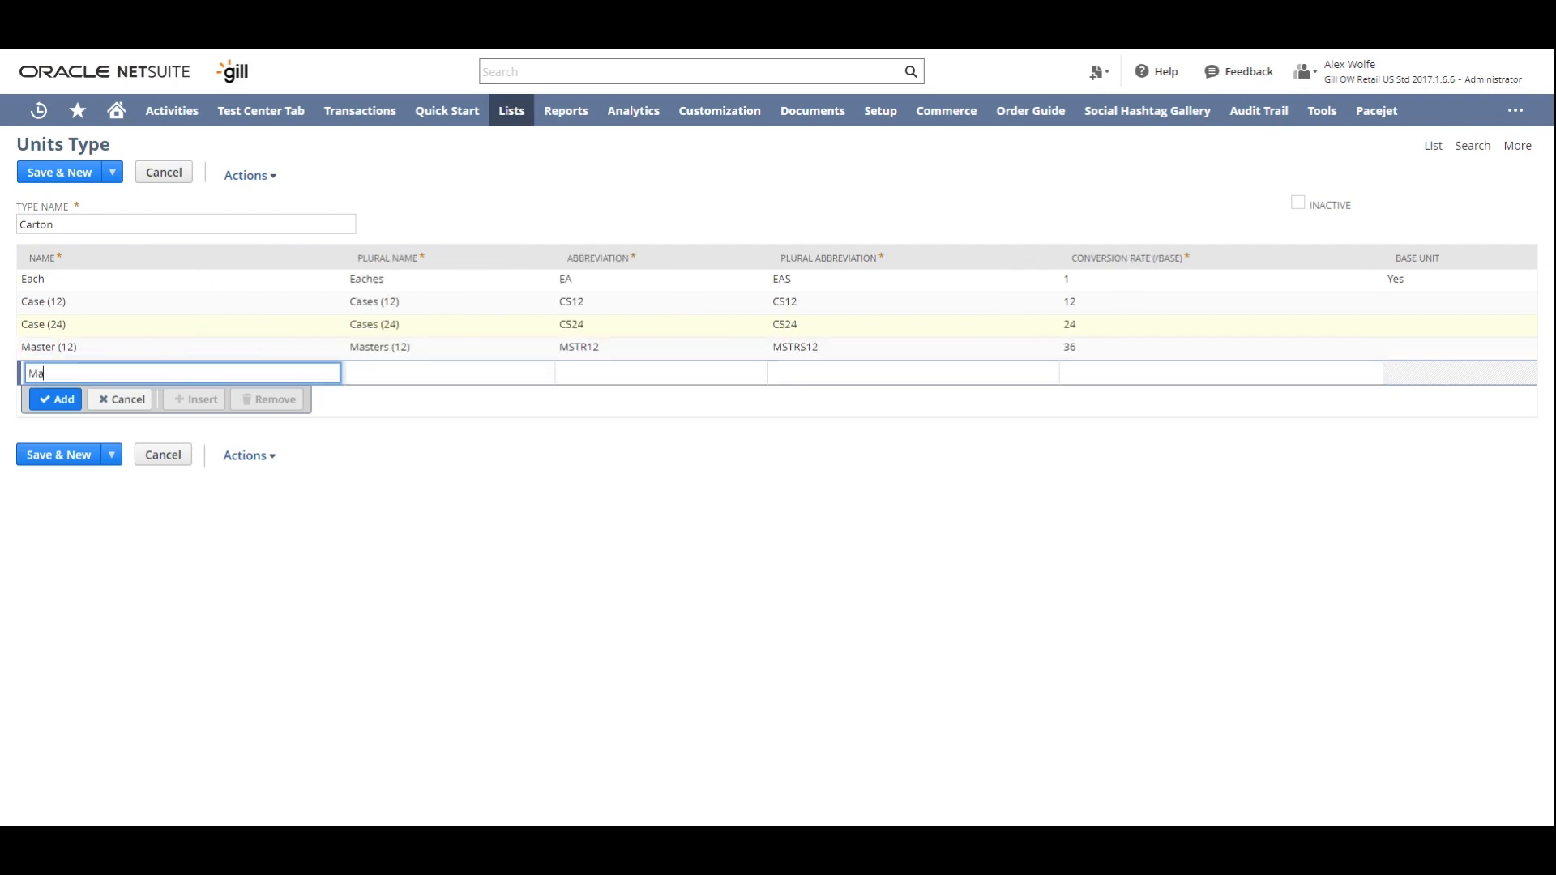
pyautogui.write('ster (24)')
pyautogui.press('Tab')
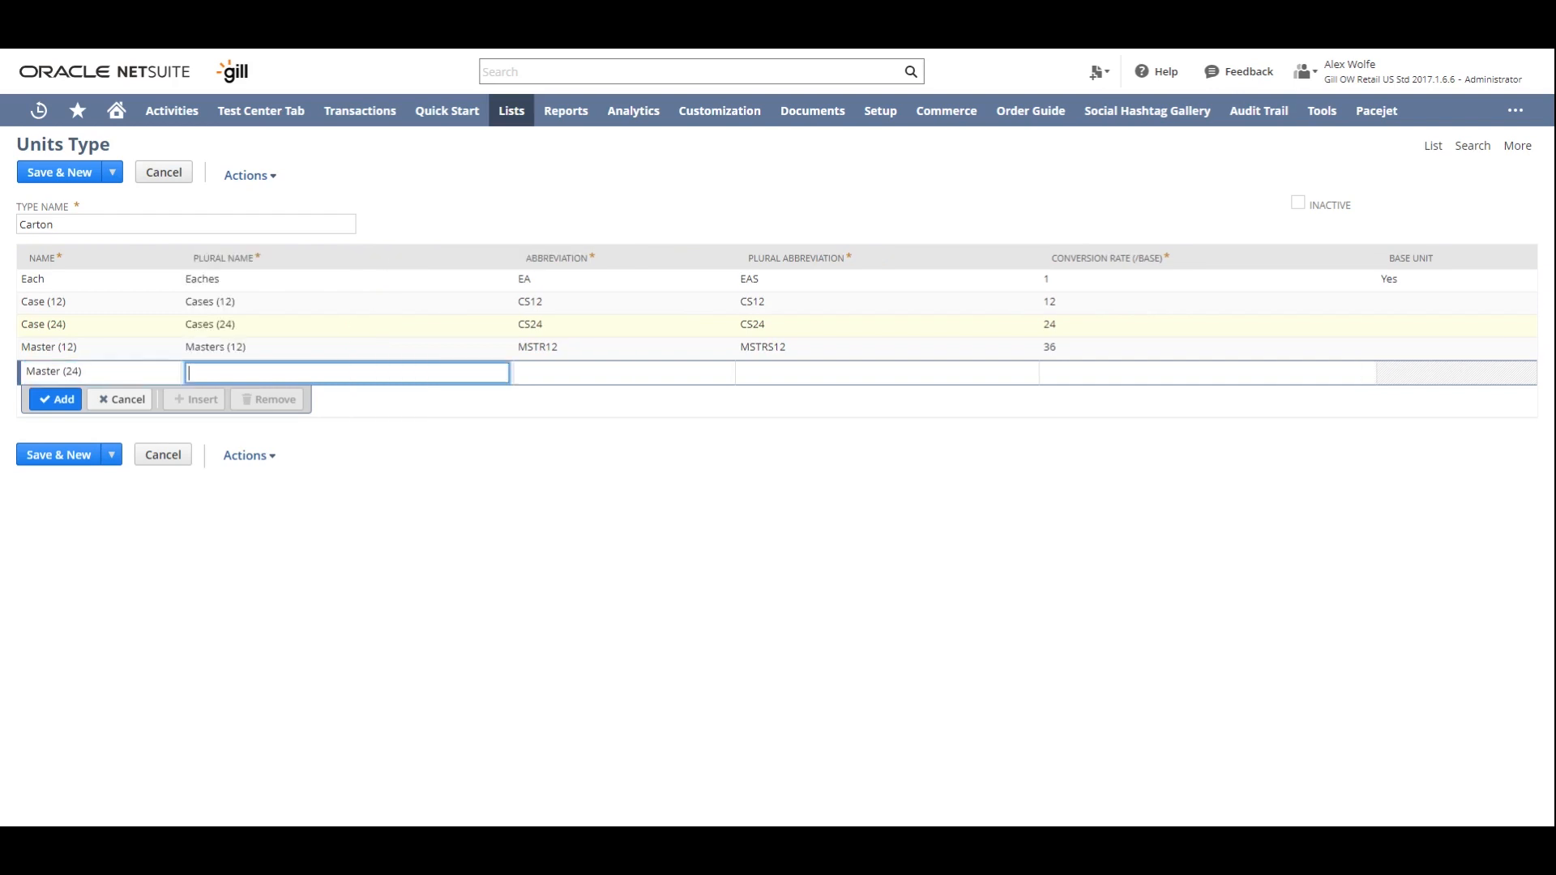
pyautogui.write('Masters (24)')
pyautogui.press('Tab')
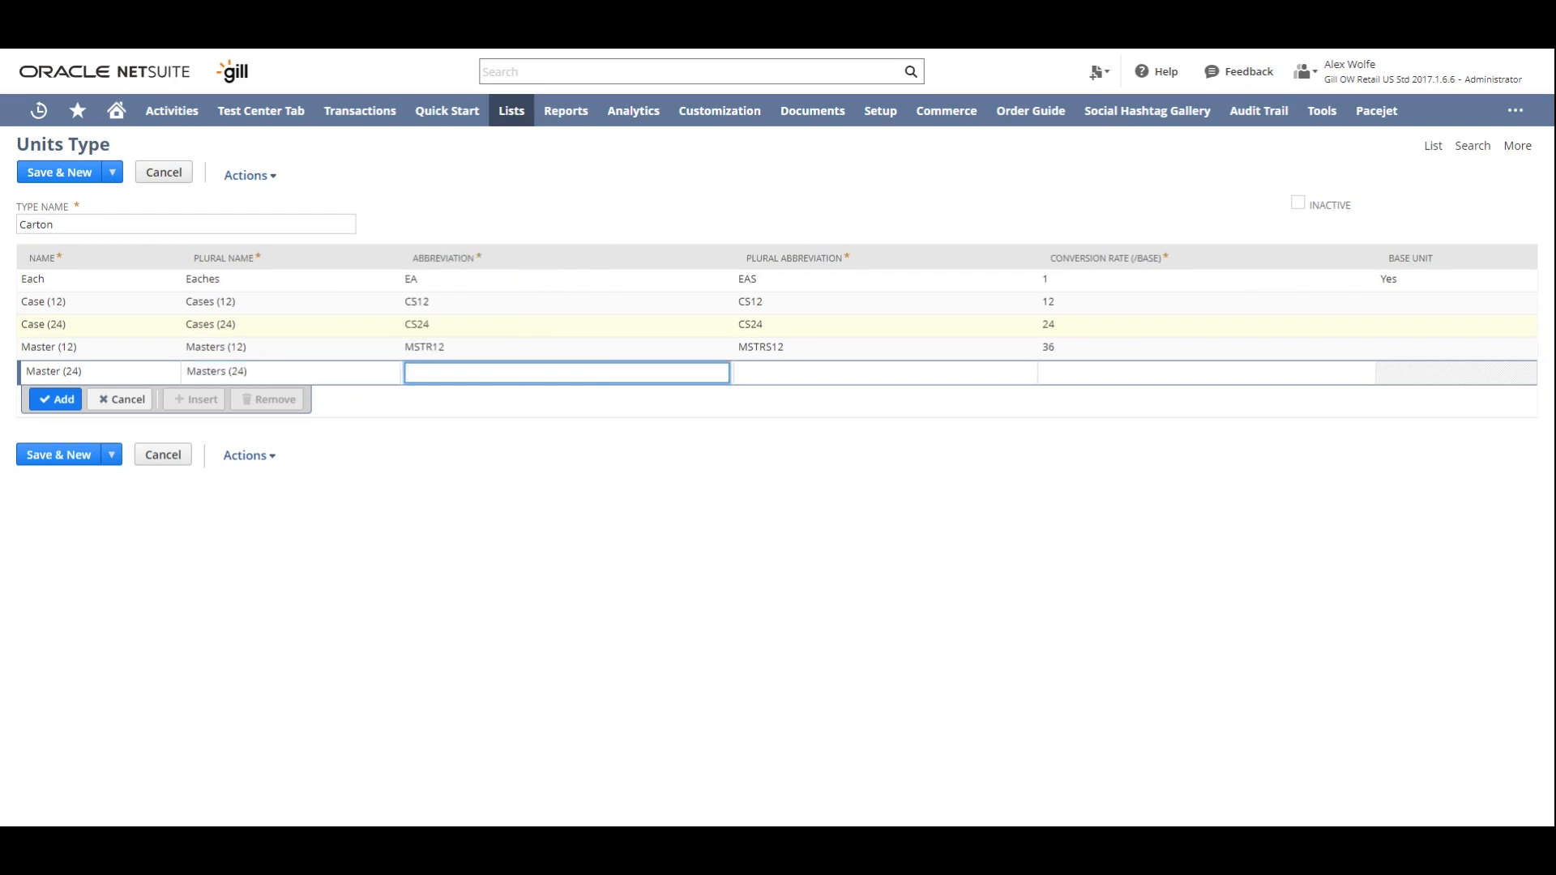
# - Set the Master (24) unit's abbreviation to MSTR24 and its plural abbreviation to MSTRS24
pyautogui.write('MSTR24')
pyautogui.press('Tab')
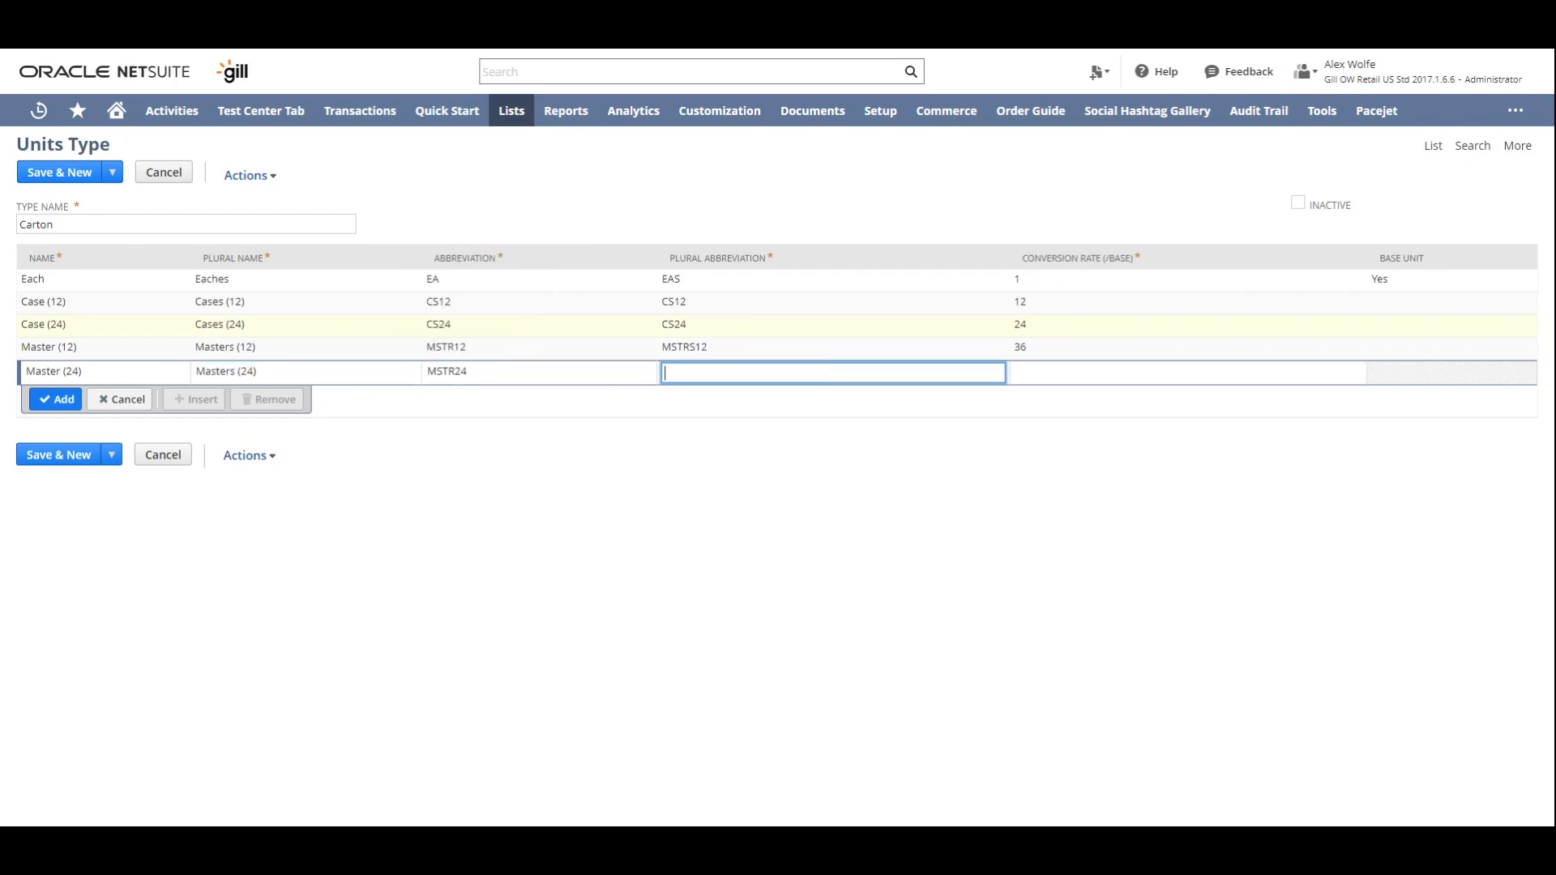
pyautogui.write('MSTRS24')
pyautogui.press('Tab')
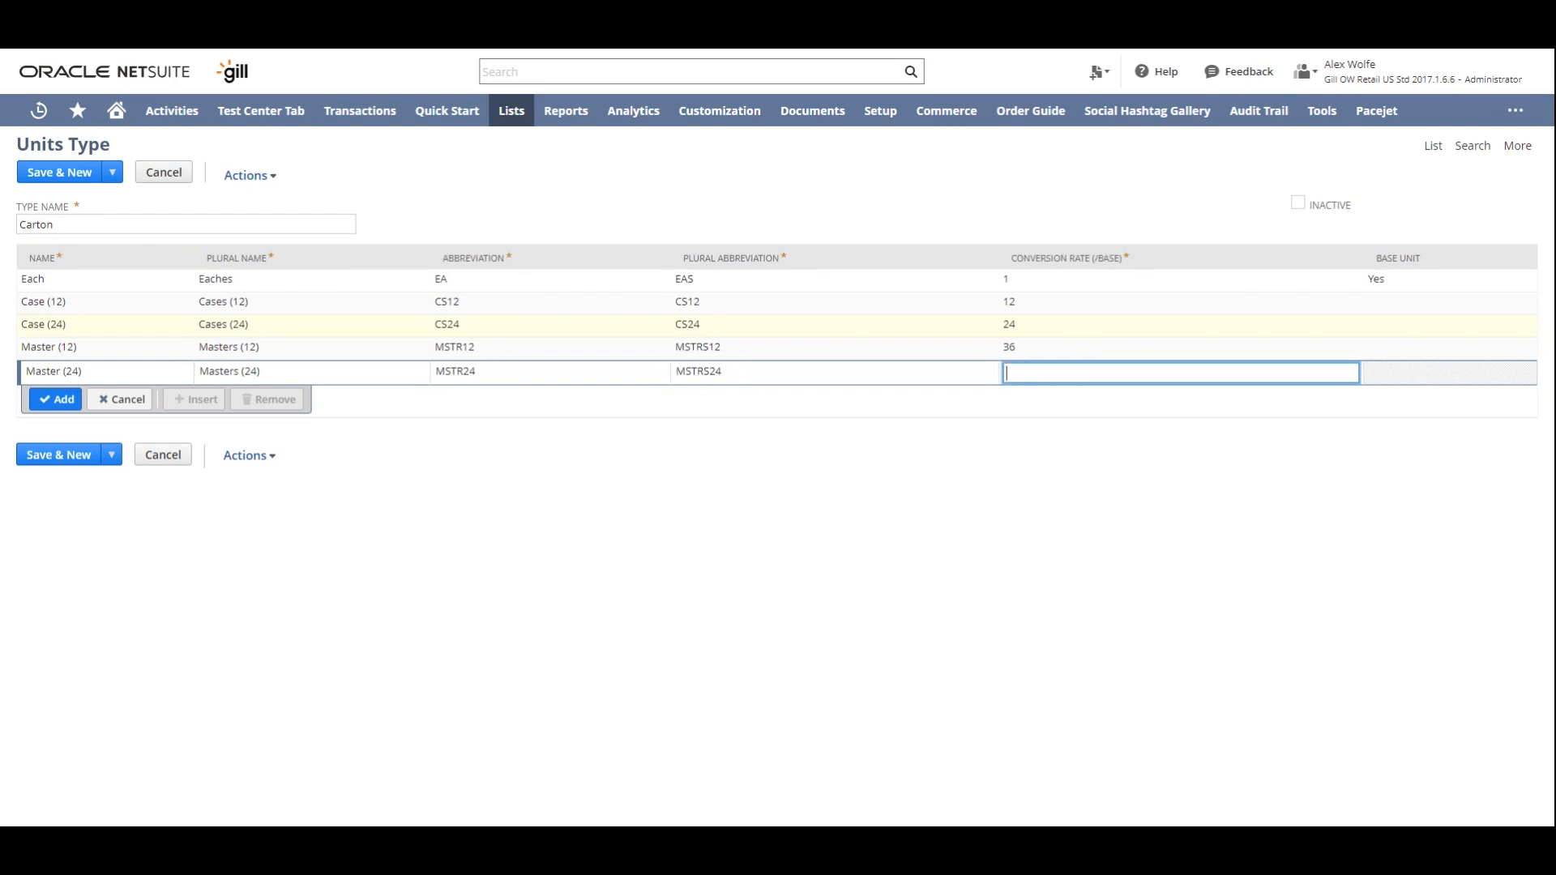
# - Give the Master (24) unit conversion rate 72, add it and save the Carton units type
pyautogui.write('72')
pyautogui.click(58, 398)
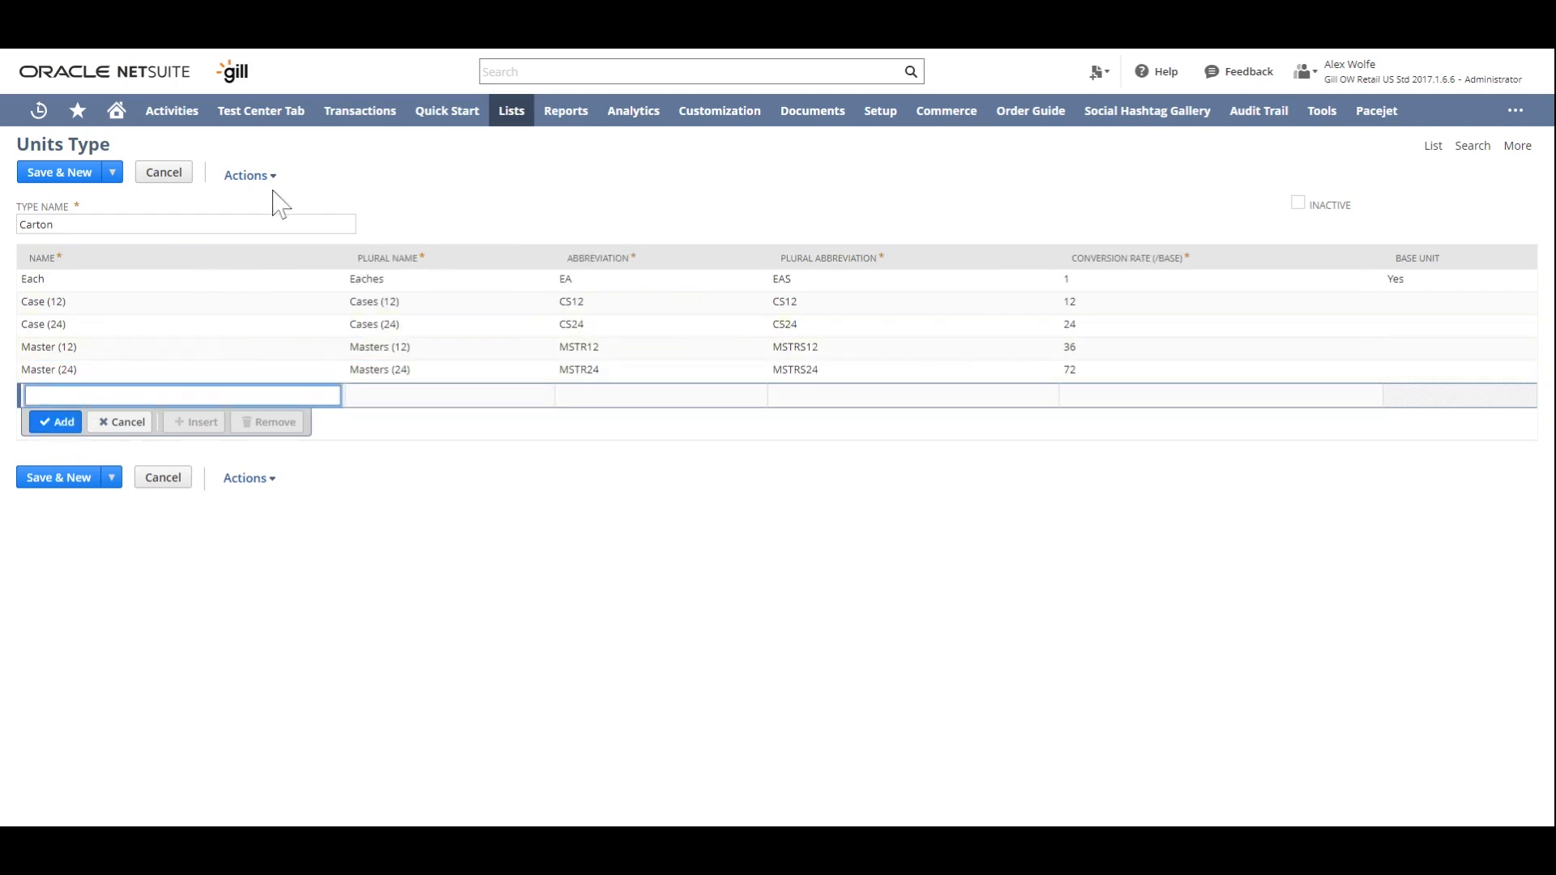
pyautogui.moveTo(115, 176)
pyautogui.click(82, 199)
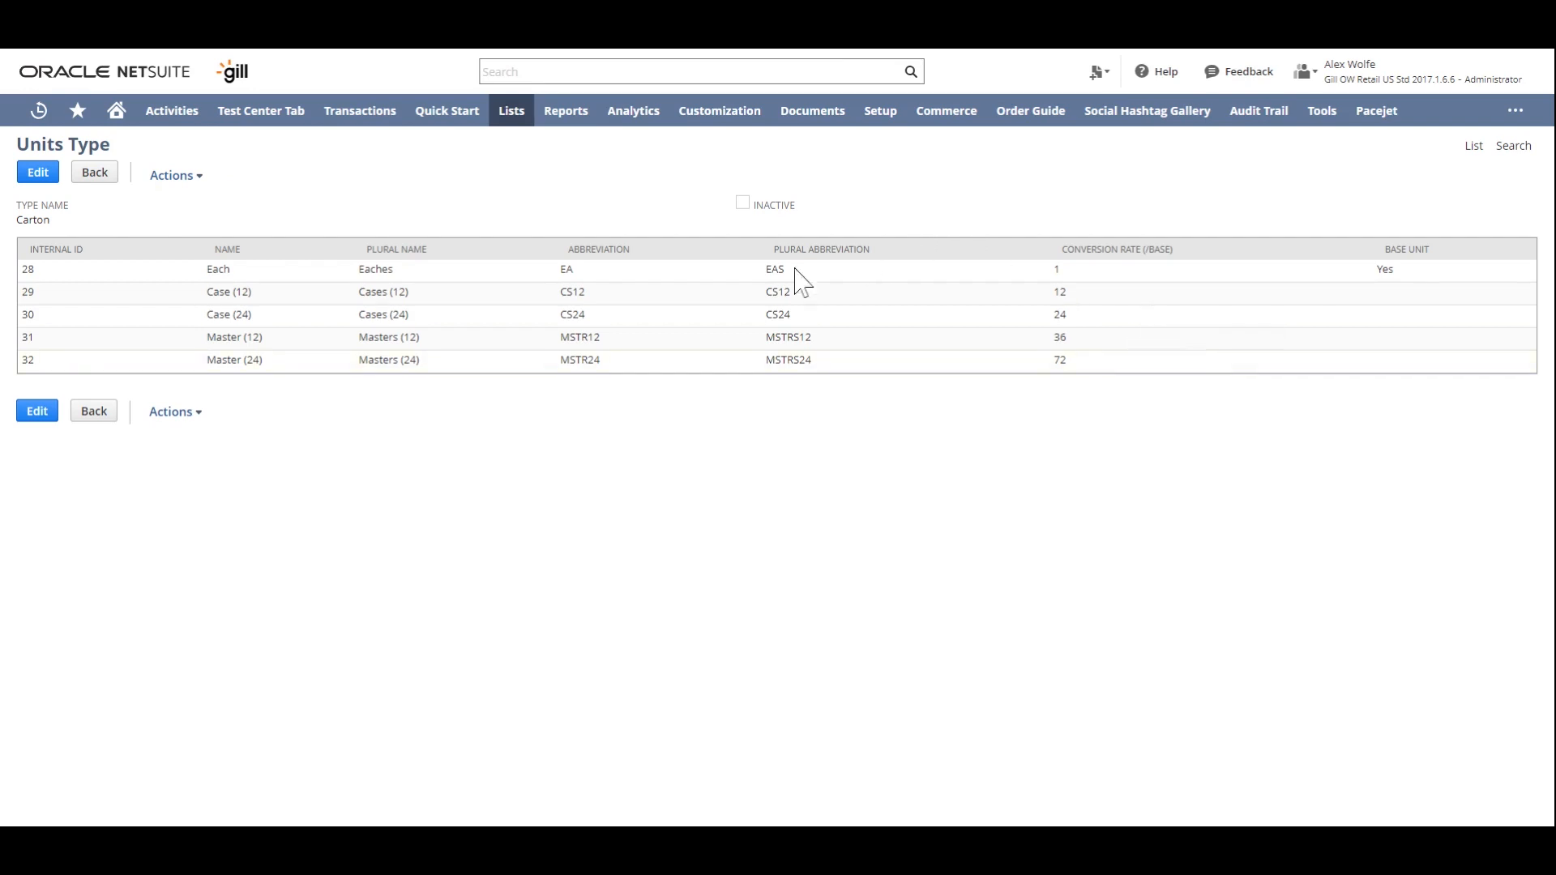
# - Search all records for "uom example" and open the UoM Example inventory item for editing
pyautogui.click(515, 65)
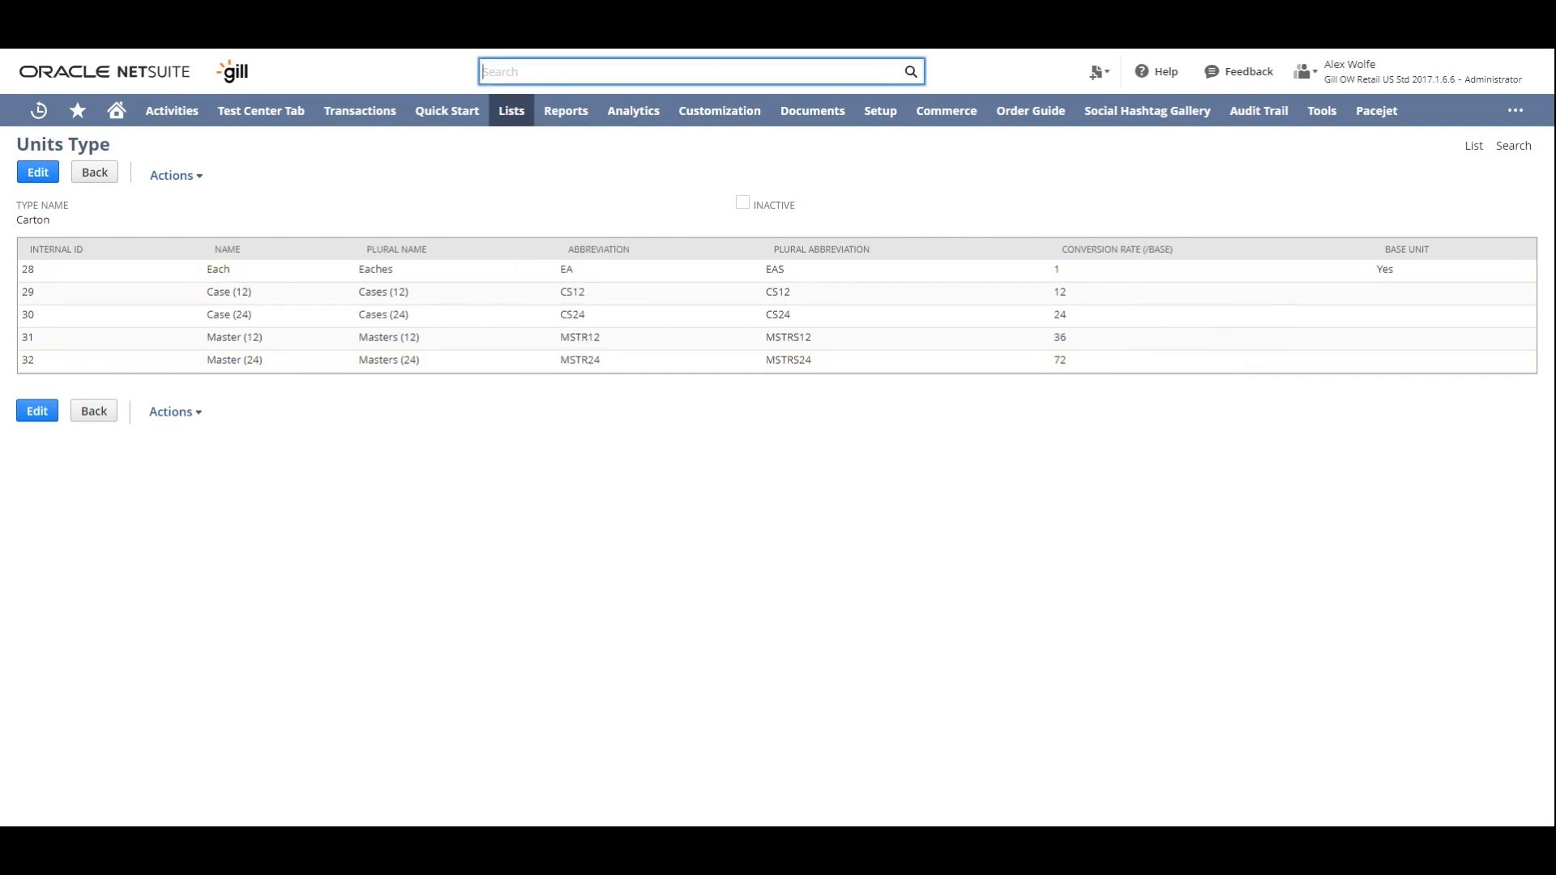
pyautogui.write('uom')
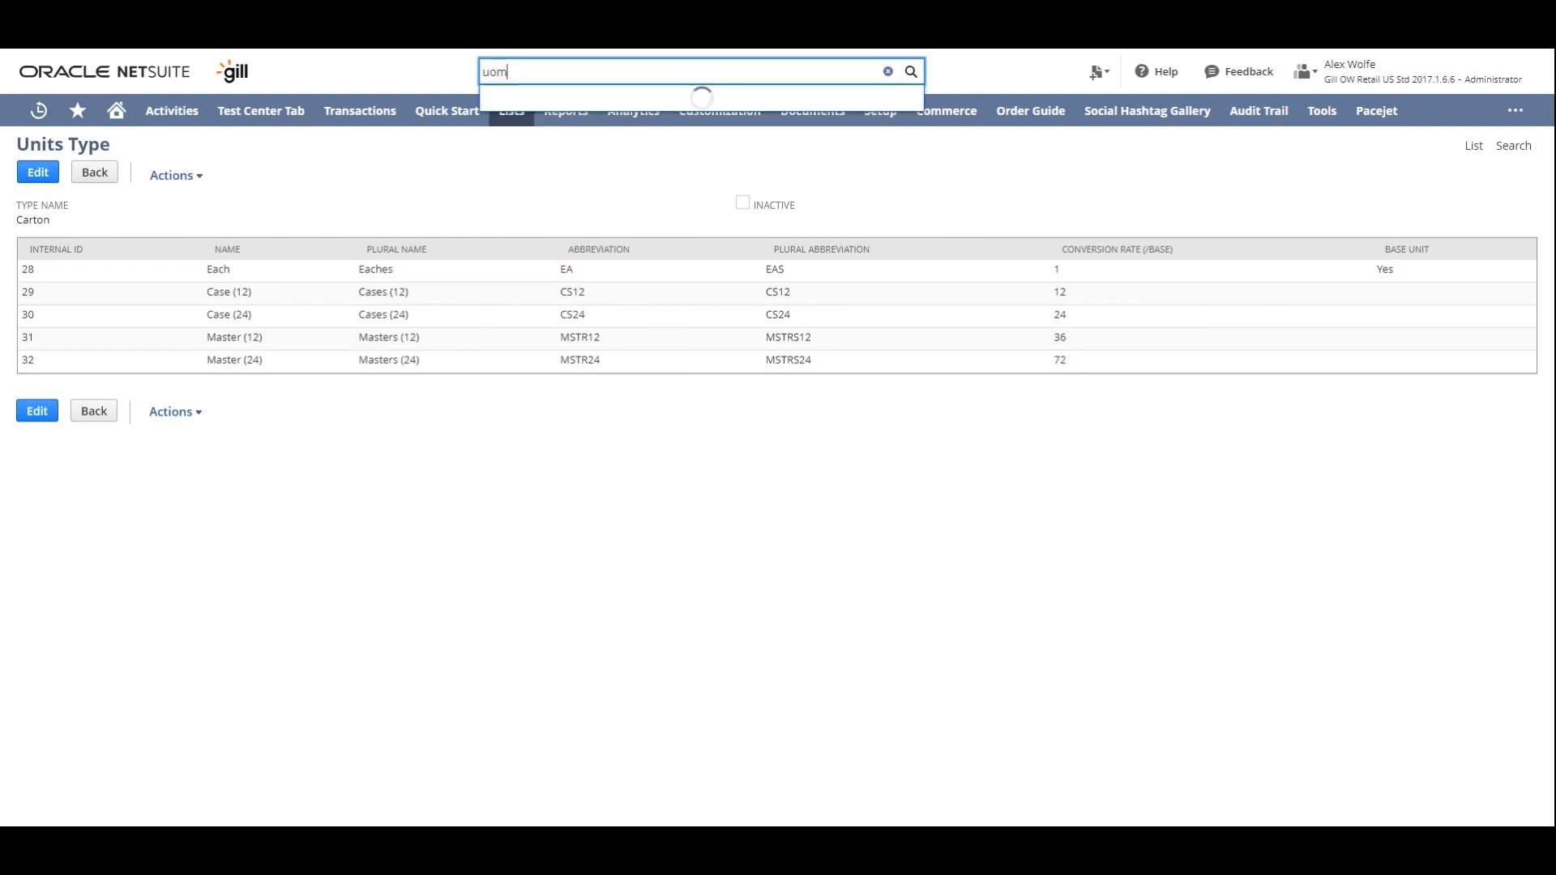
pyautogui.write(' example')
pyautogui.click(894, 125)
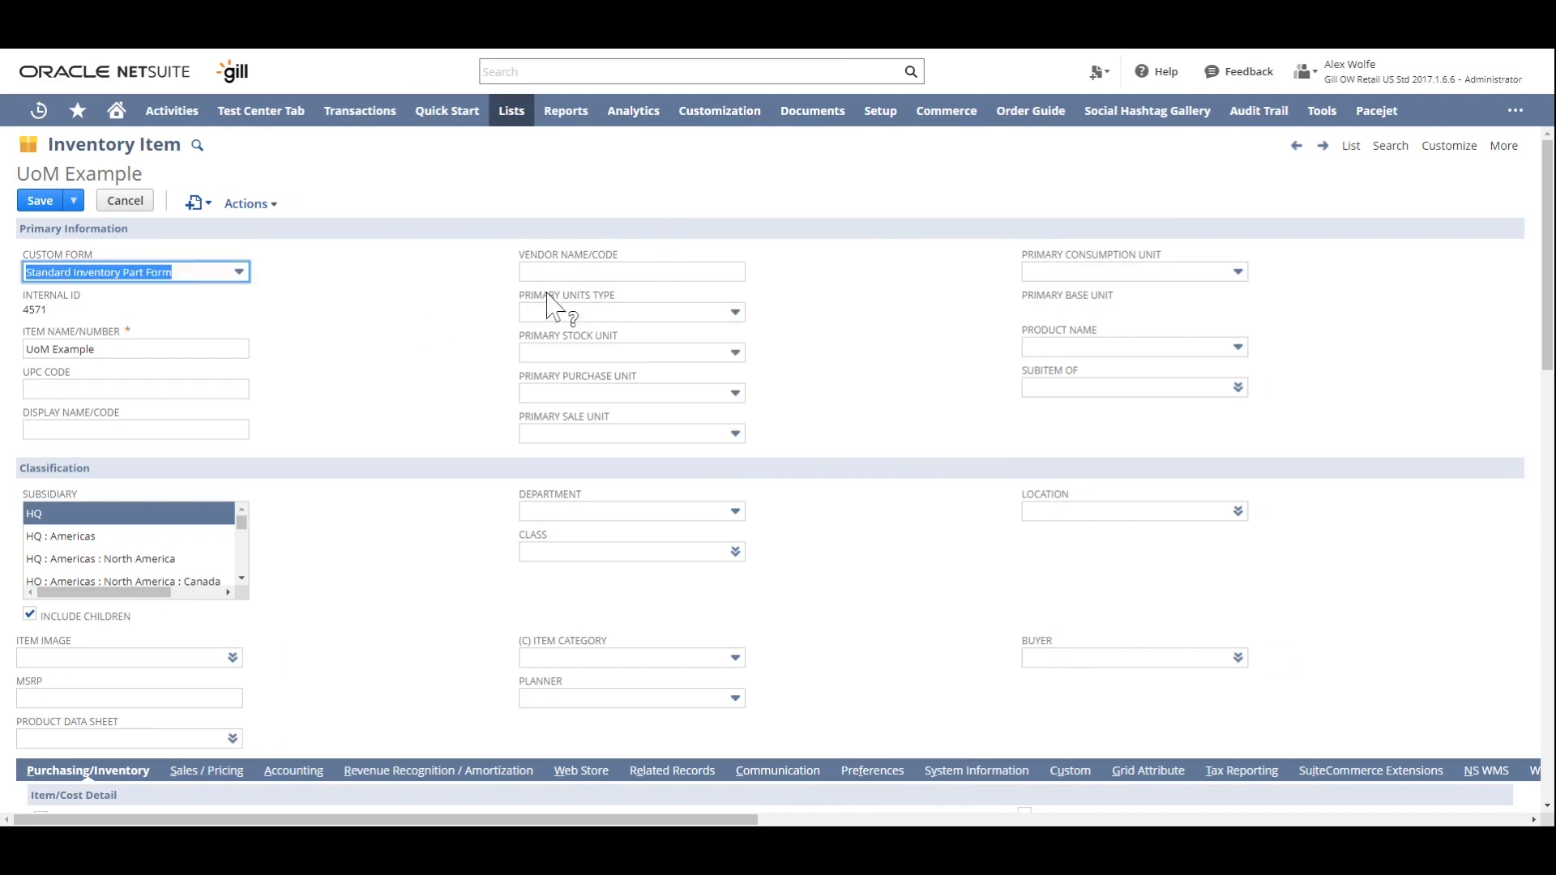
# - Set the item's primary units type to Carton, primary purchase unit to Masters (12) and primary stock unit to Cases (12)
pyautogui.click(641, 313)
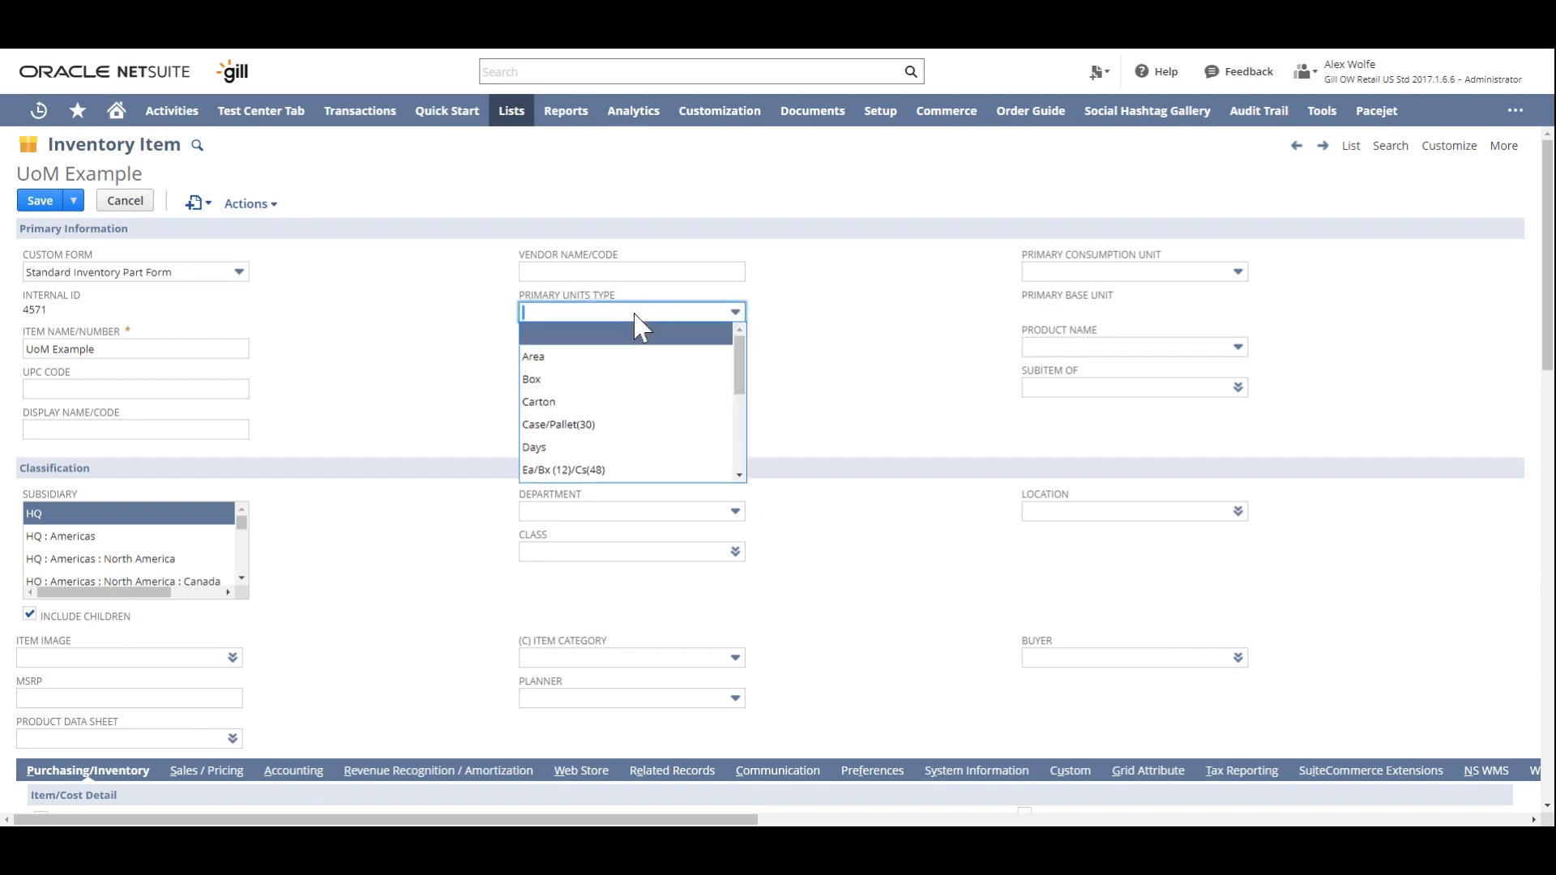
pyautogui.click(648, 403)
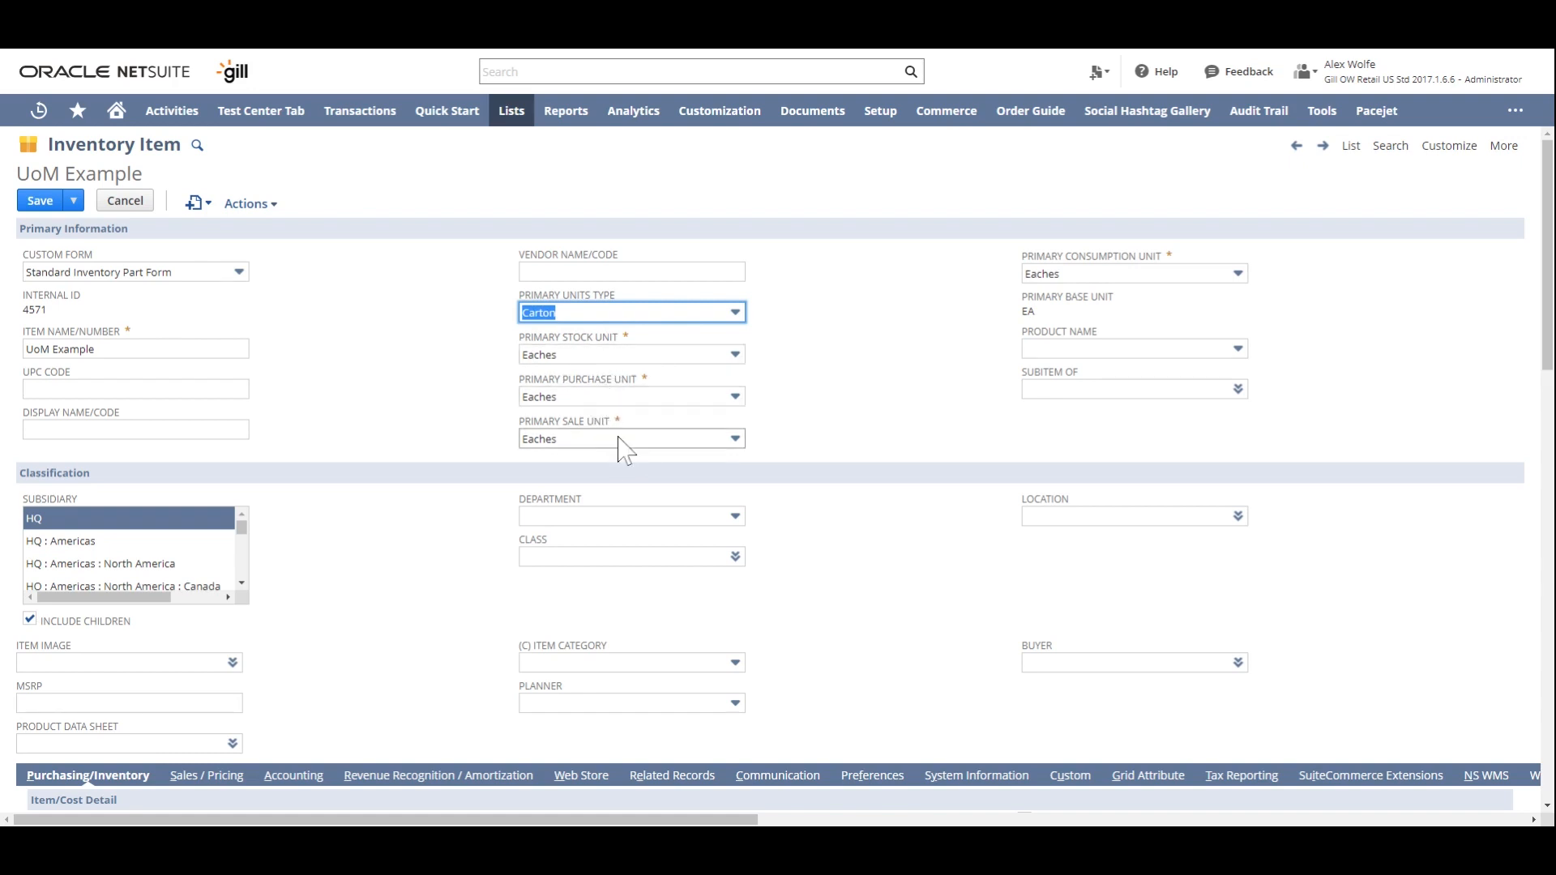
pyautogui.click(672, 399)
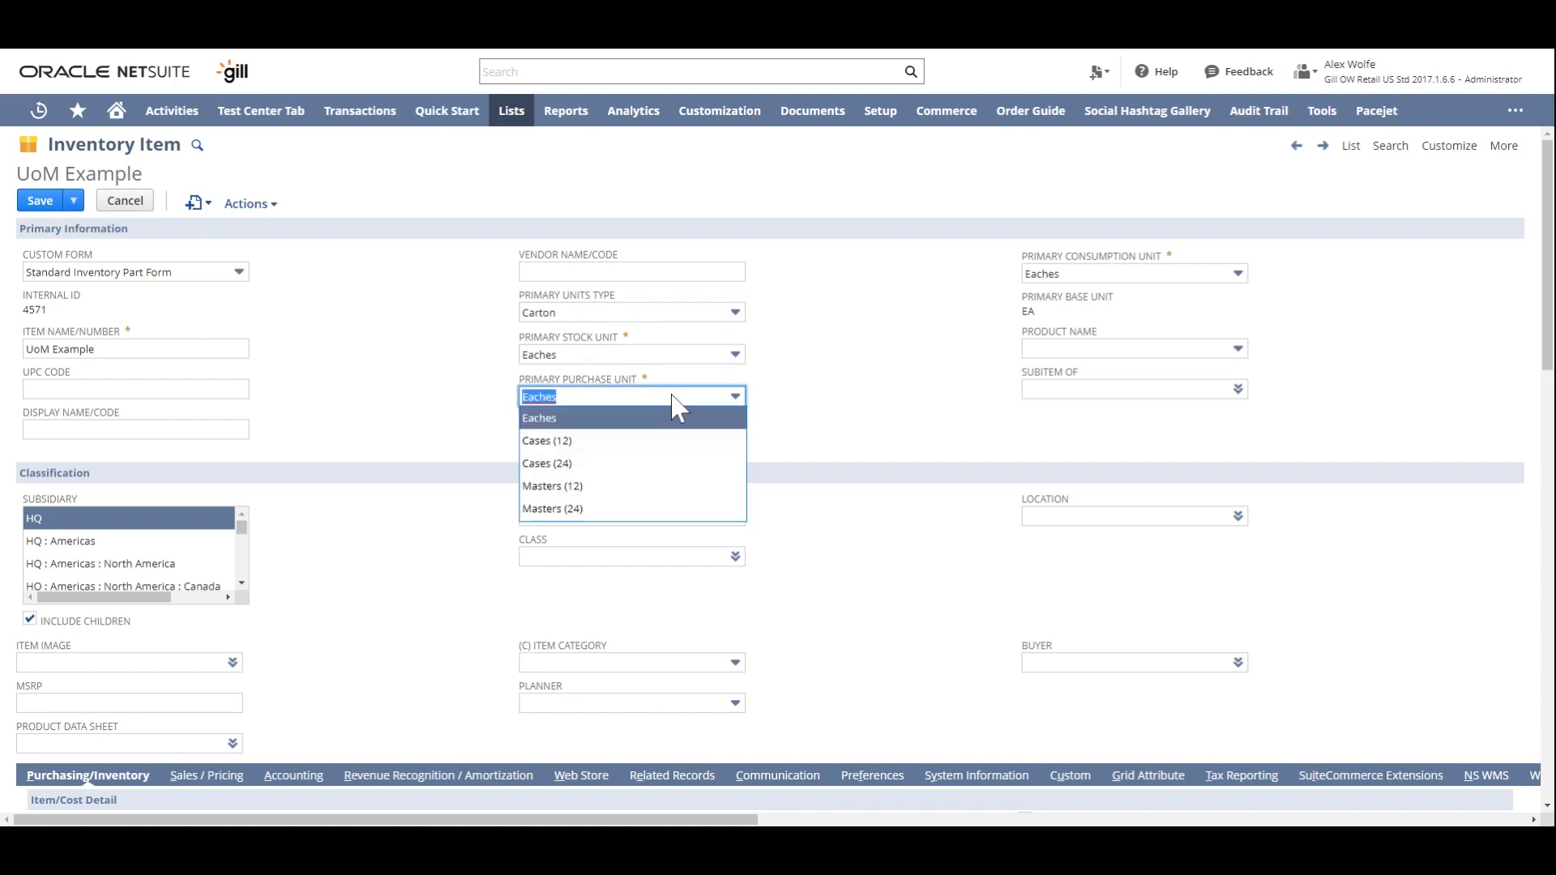
pyautogui.click(670, 489)
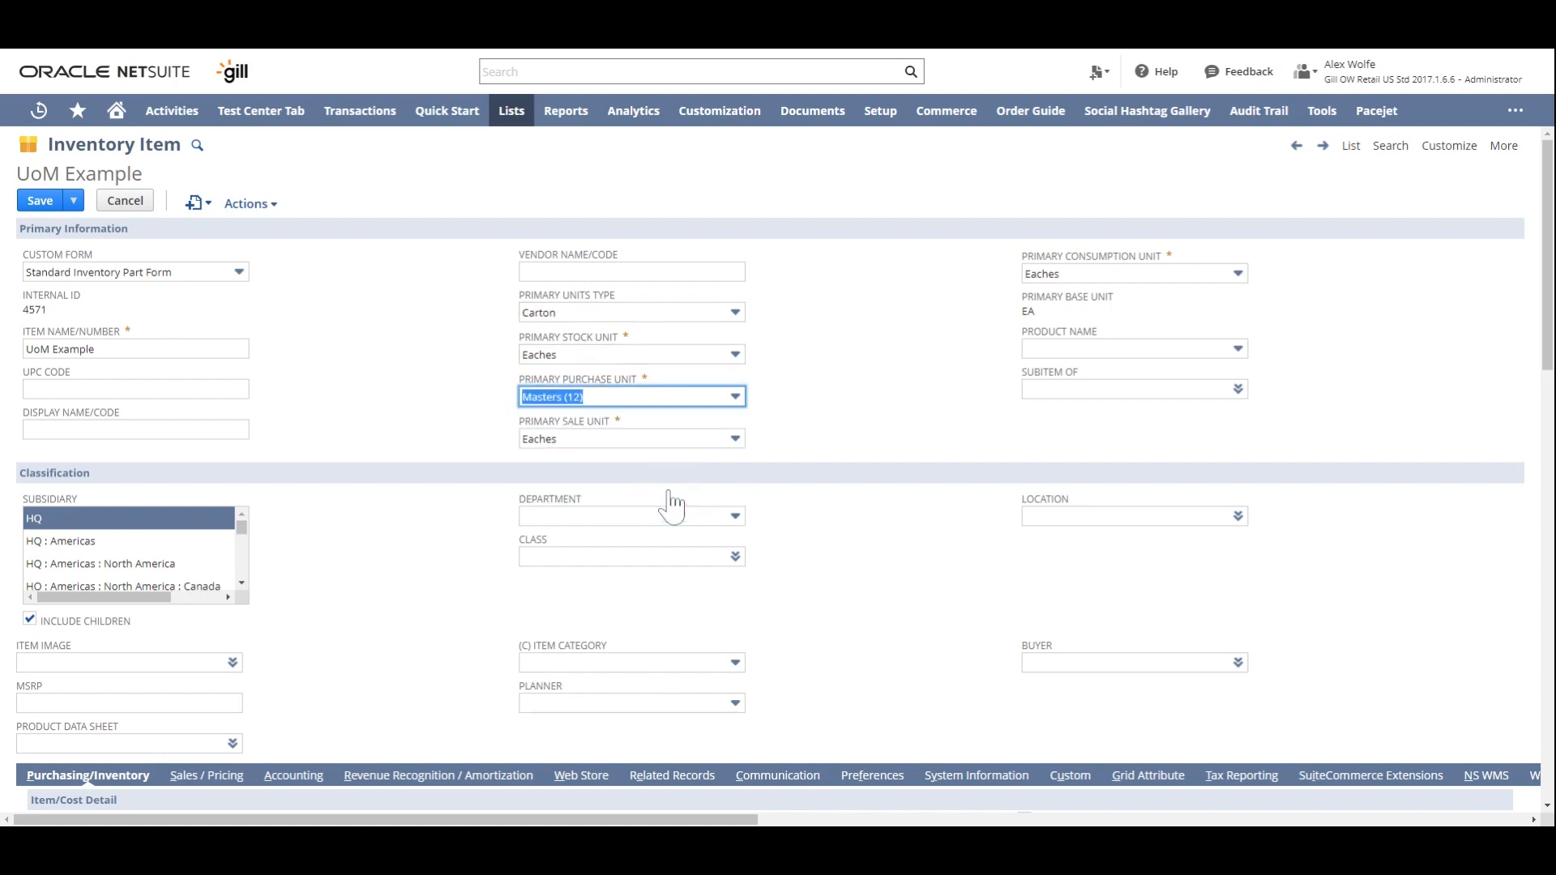
pyautogui.click(687, 441)
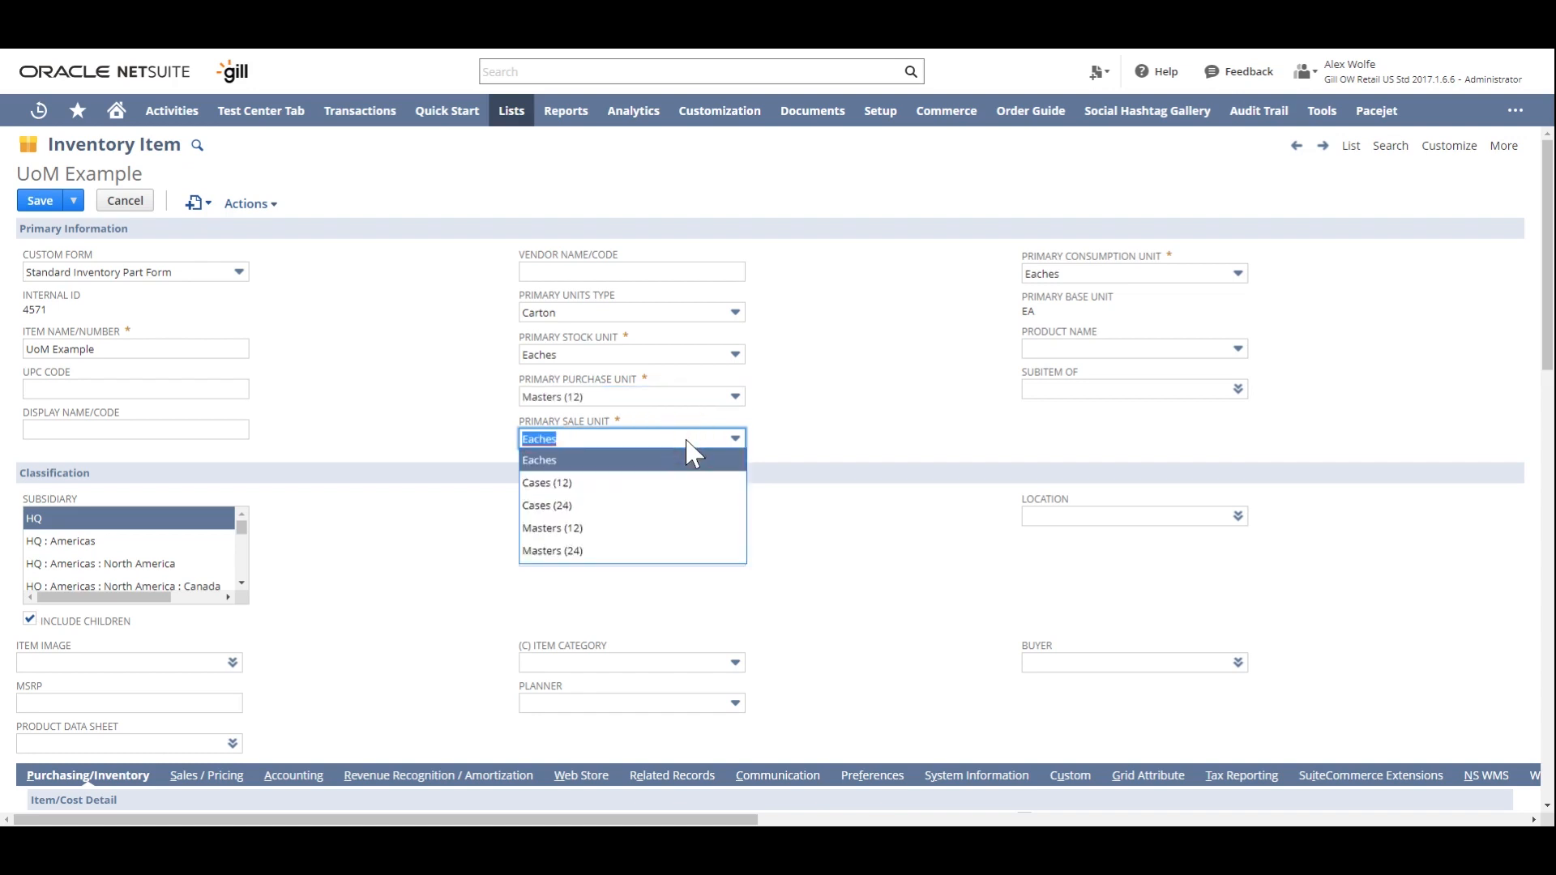
pyautogui.click(683, 357)
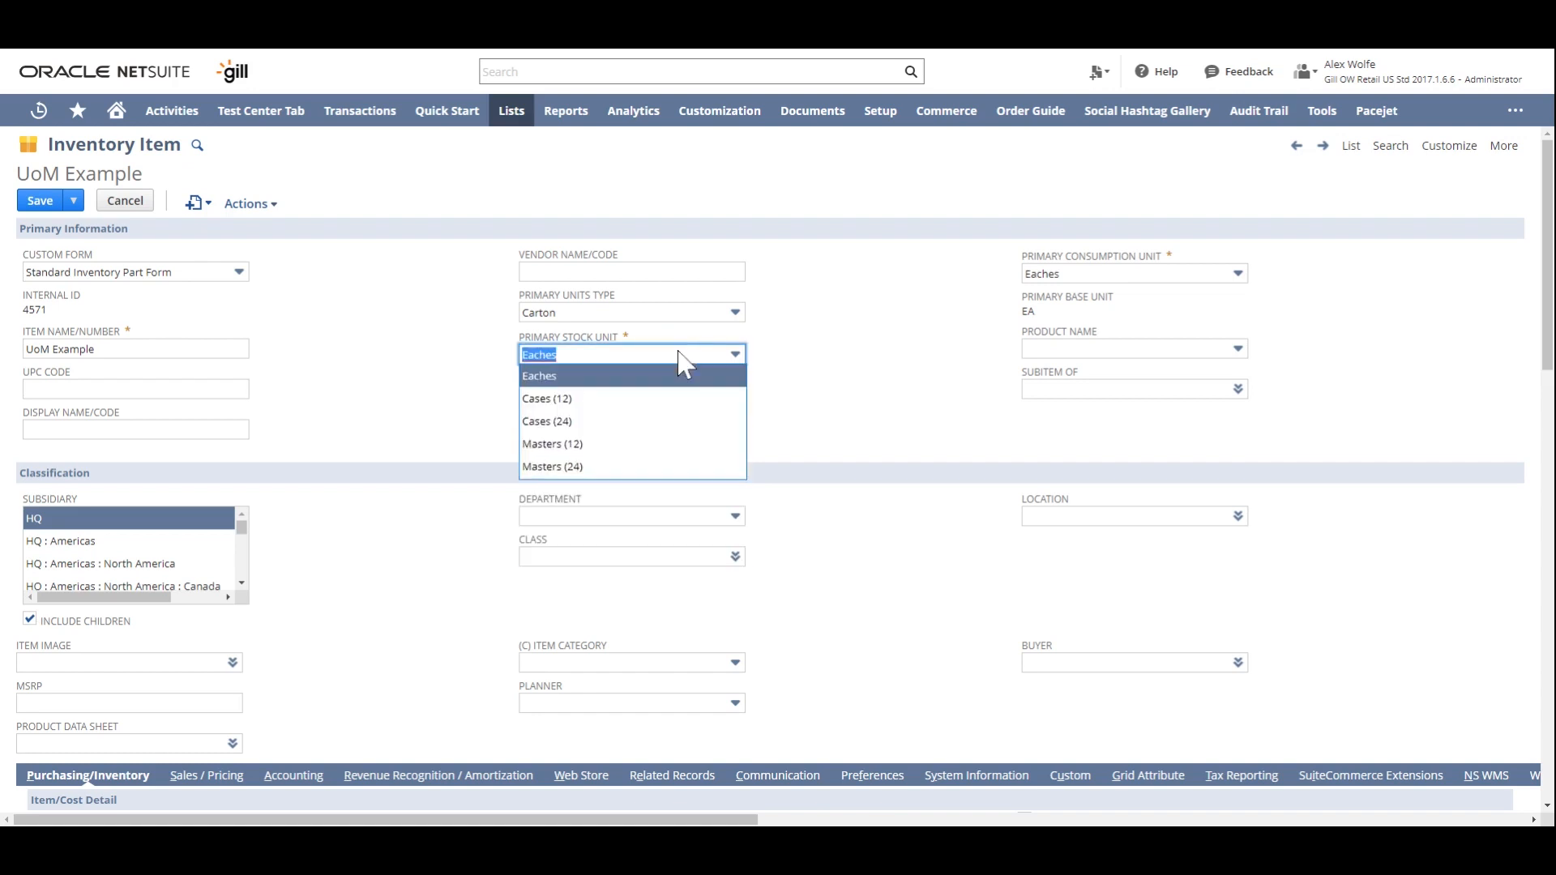
pyautogui.click(673, 400)
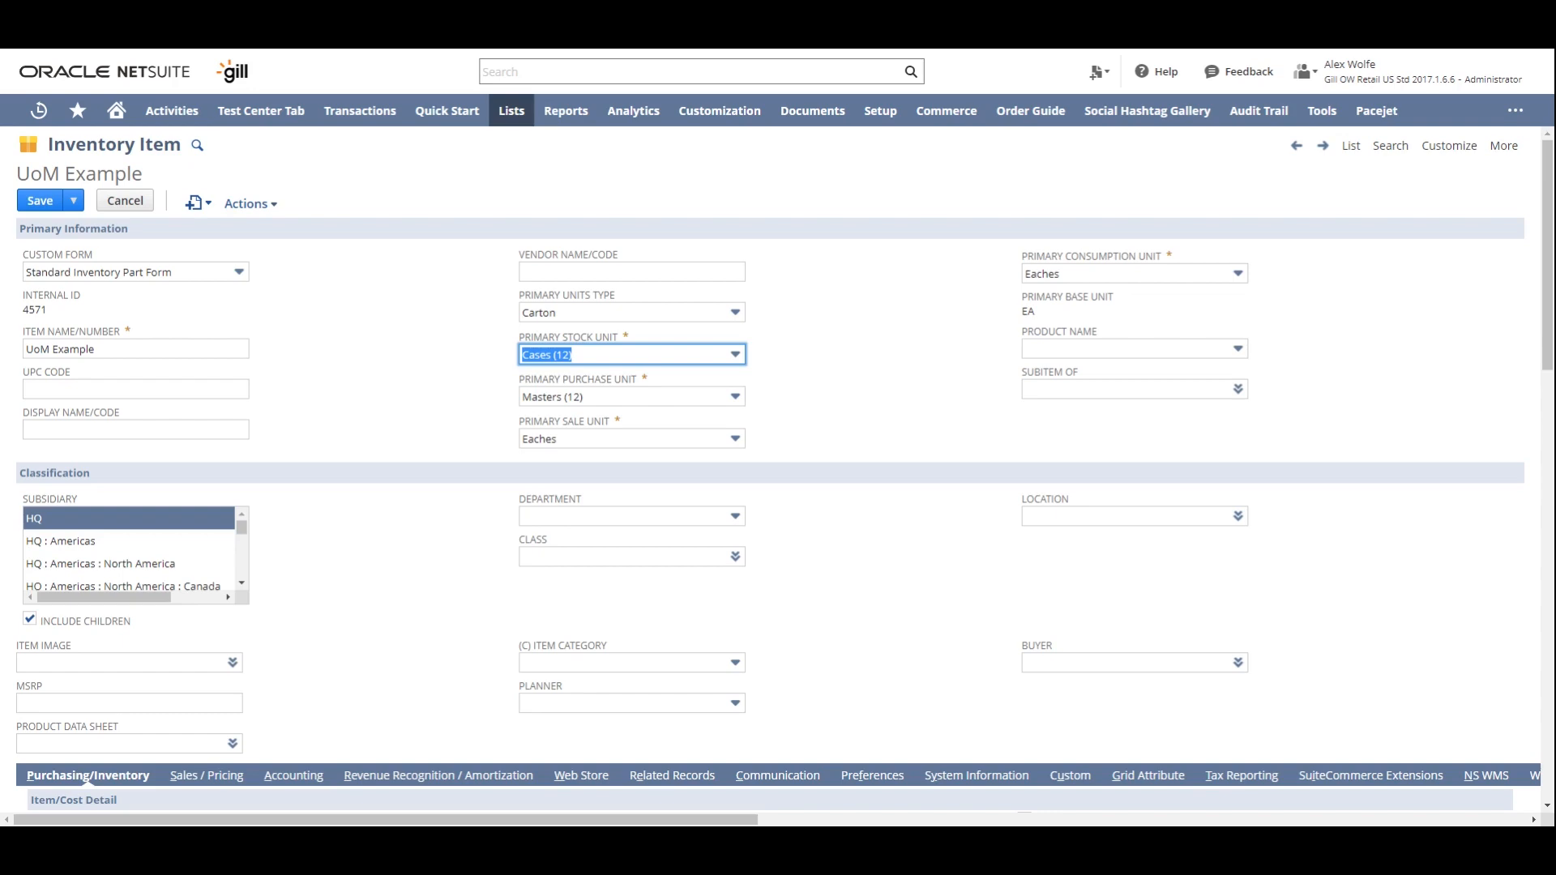
# - Examine the item's inventory quantities by location in the Locations list
pyautogui.scroll(-6, 845, 409)
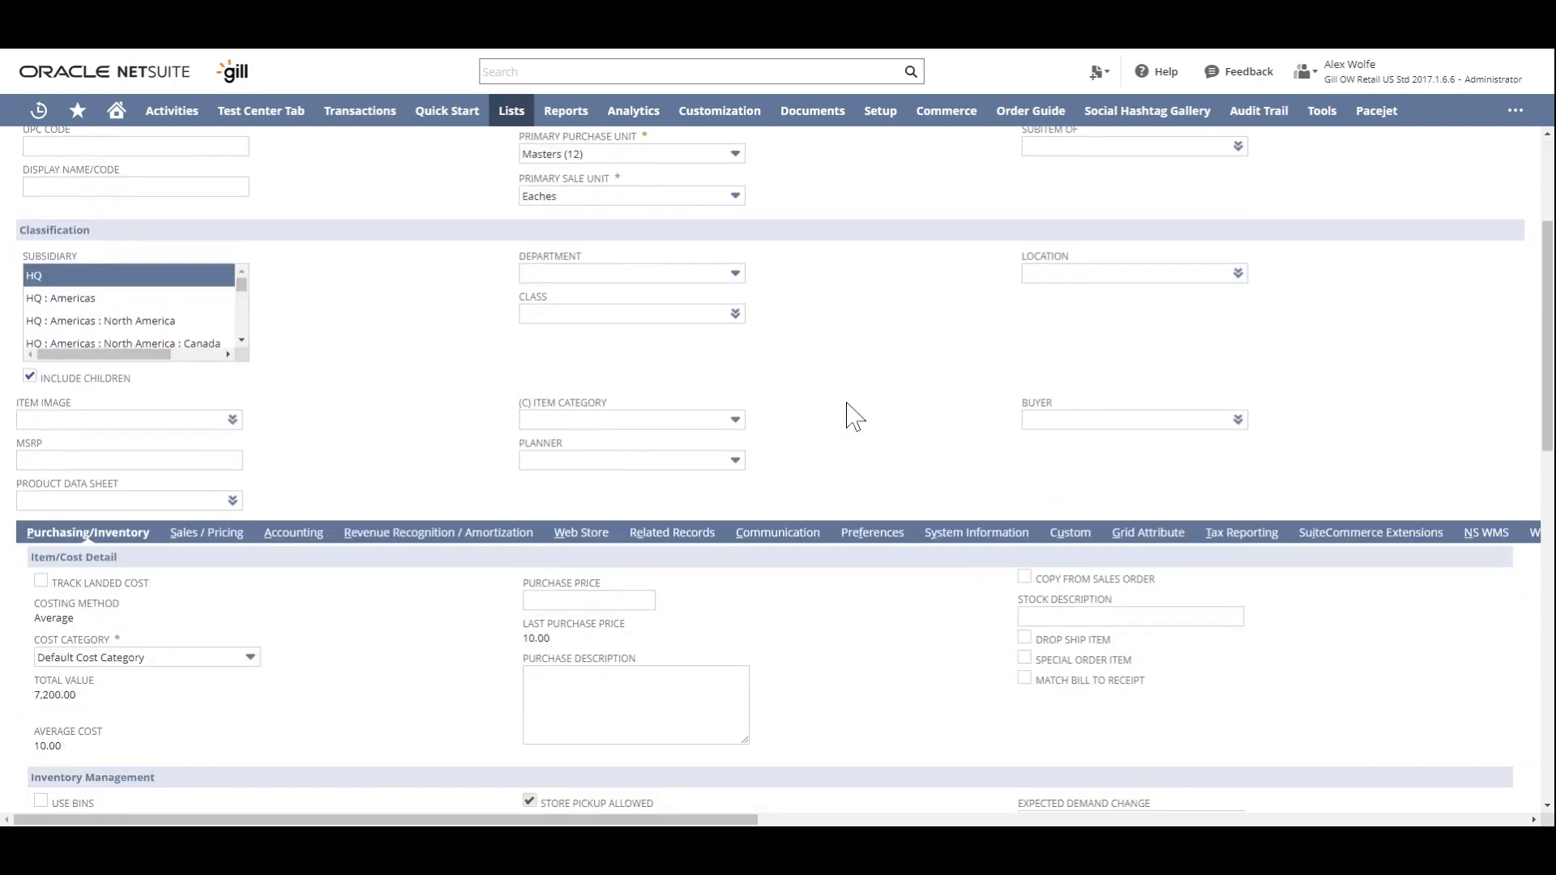
pyautogui.scroll(-1, 845, 405)
pyautogui.scroll(1, 845, 405)
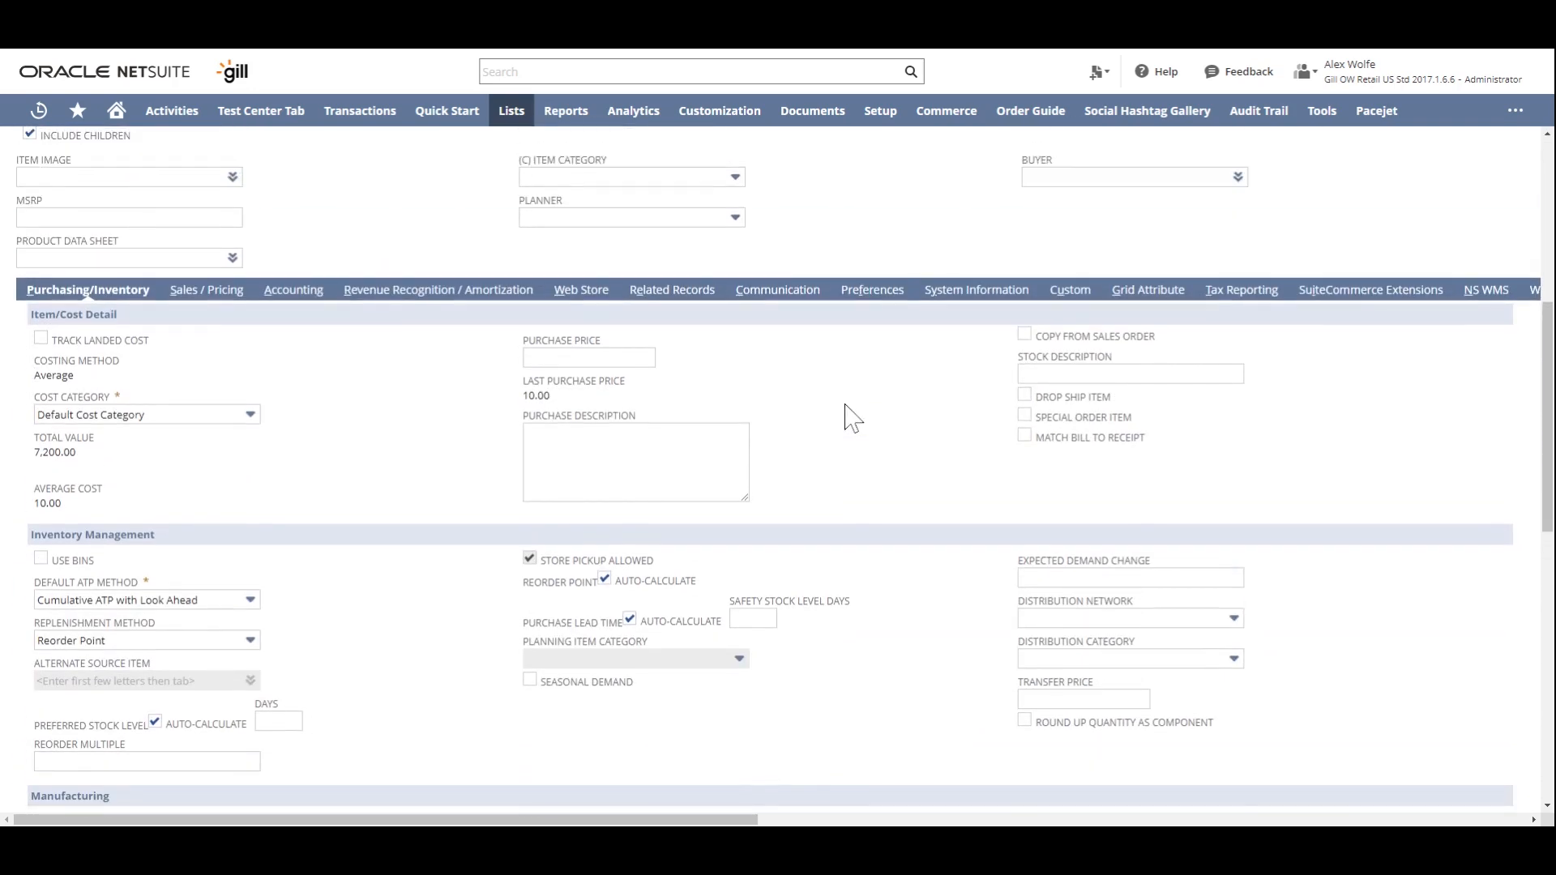
pyautogui.moveTo(1548, 454); pyautogui.dragTo(1537, 724)
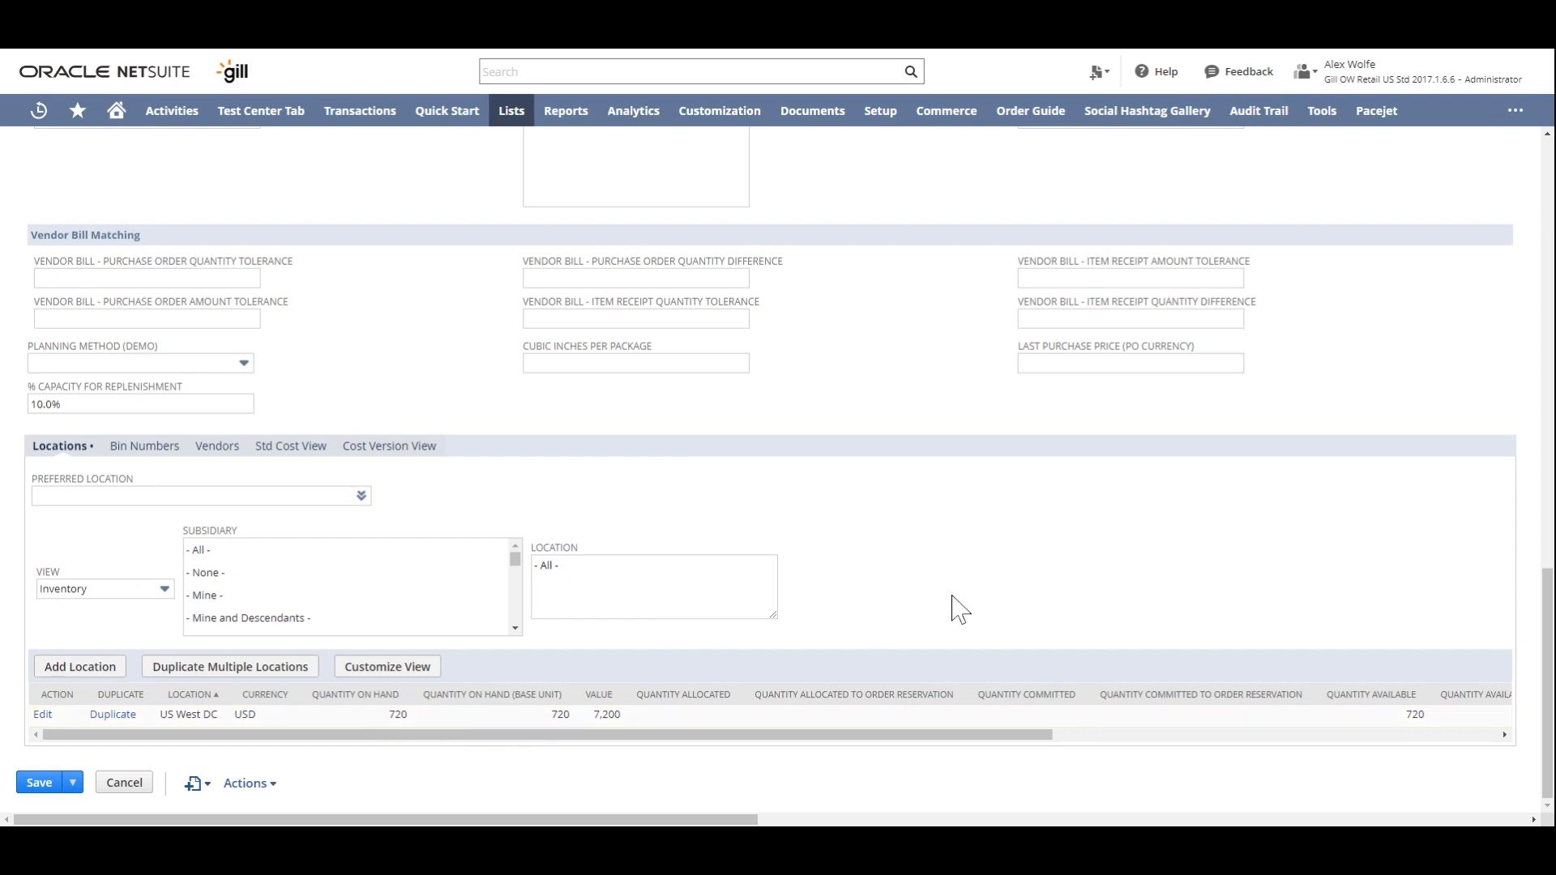
# - Save the UoM Example inventory item with its Carton unit assignments
pyautogui.moveTo(1549, 603); pyautogui.dragTo(1497, 353)
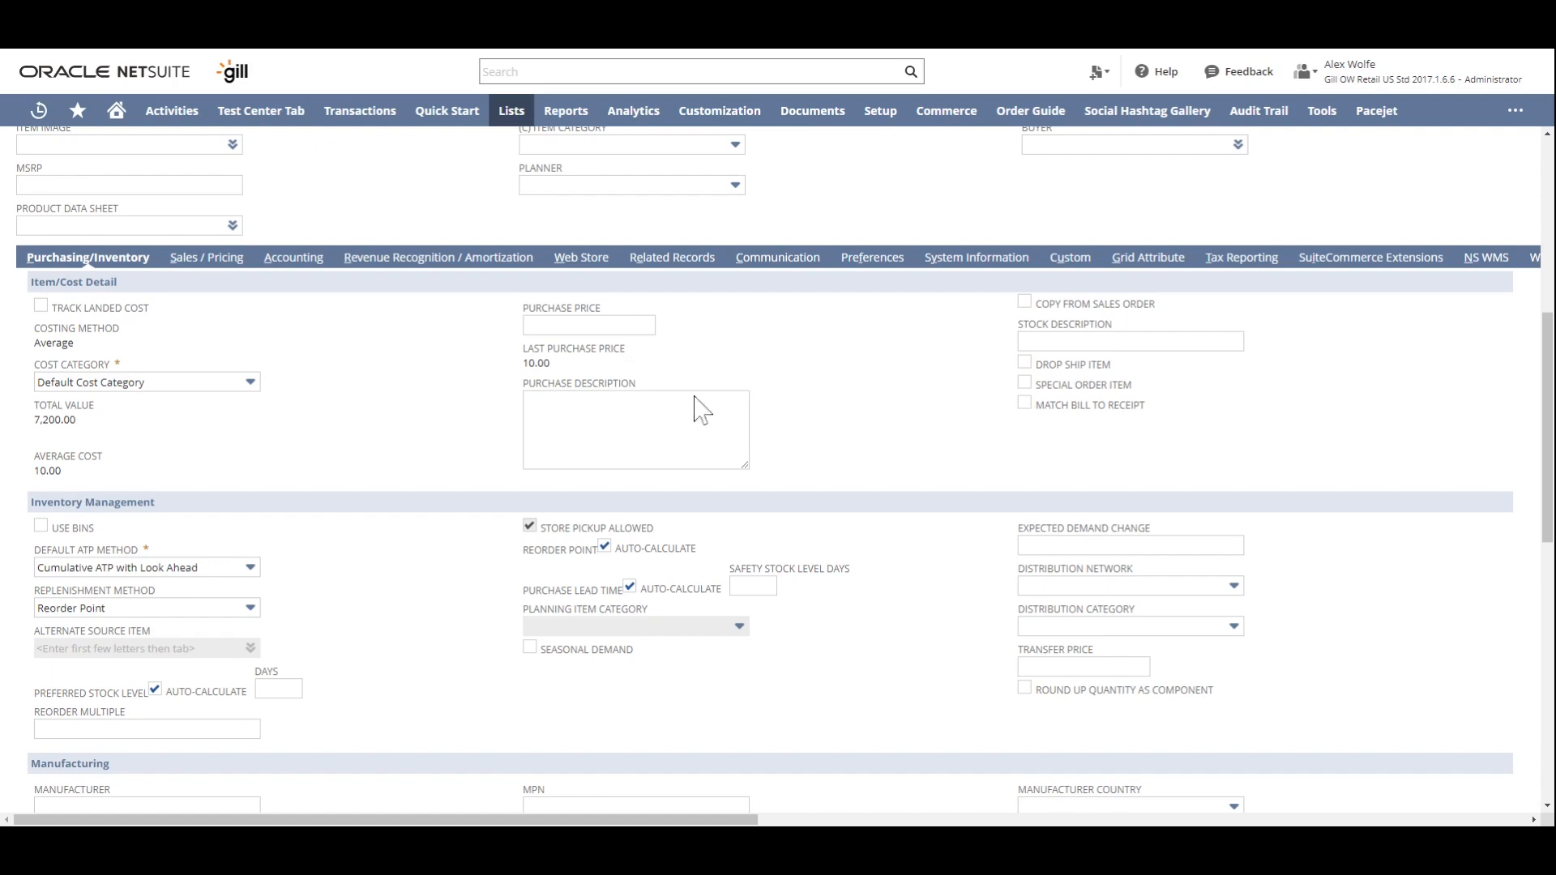
pyautogui.scroll(6, 1543, 401)
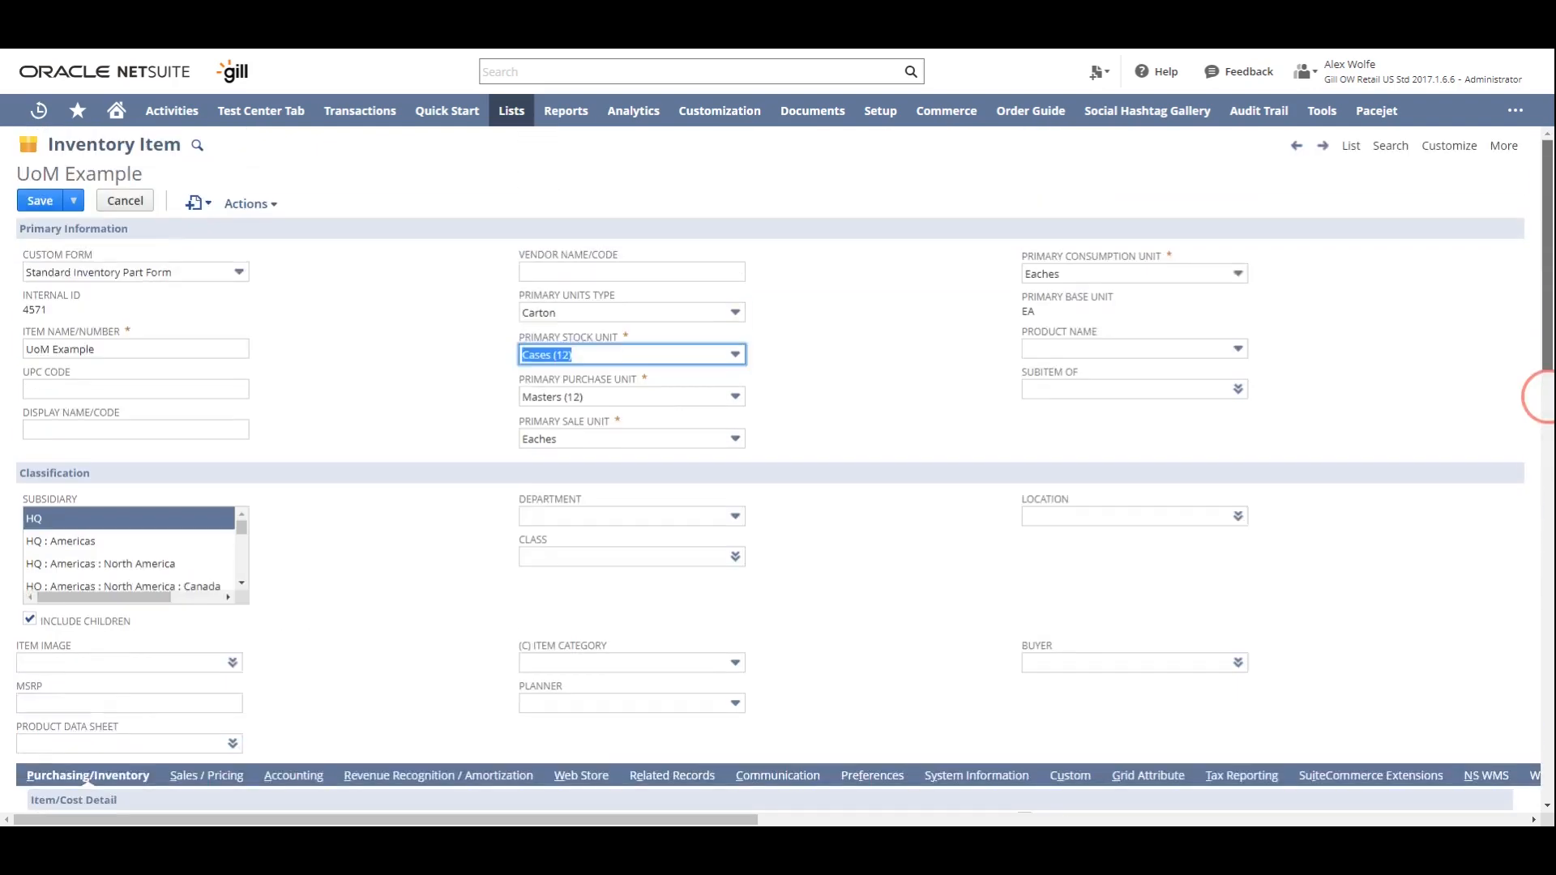
pyautogui.click(38, 203)
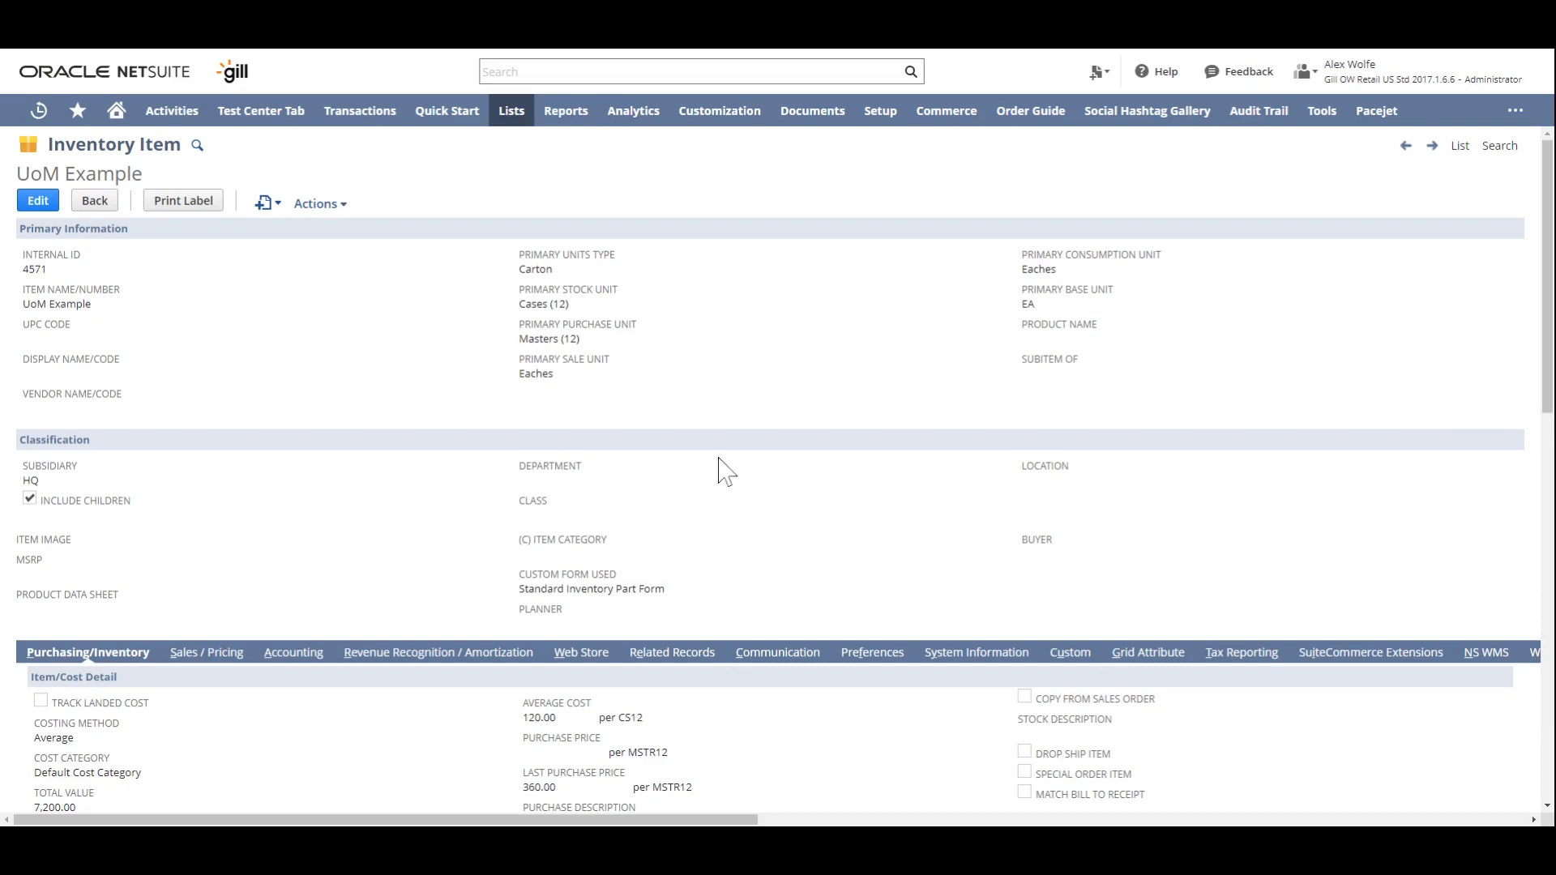
# - Examine the saved item's average cost, last purchase price and on-hand quantities by location against its primary stock and purchase units
pyautogui.scroll(-1, 656, 560)
pyautogui.scroll(-3, 656, 560)
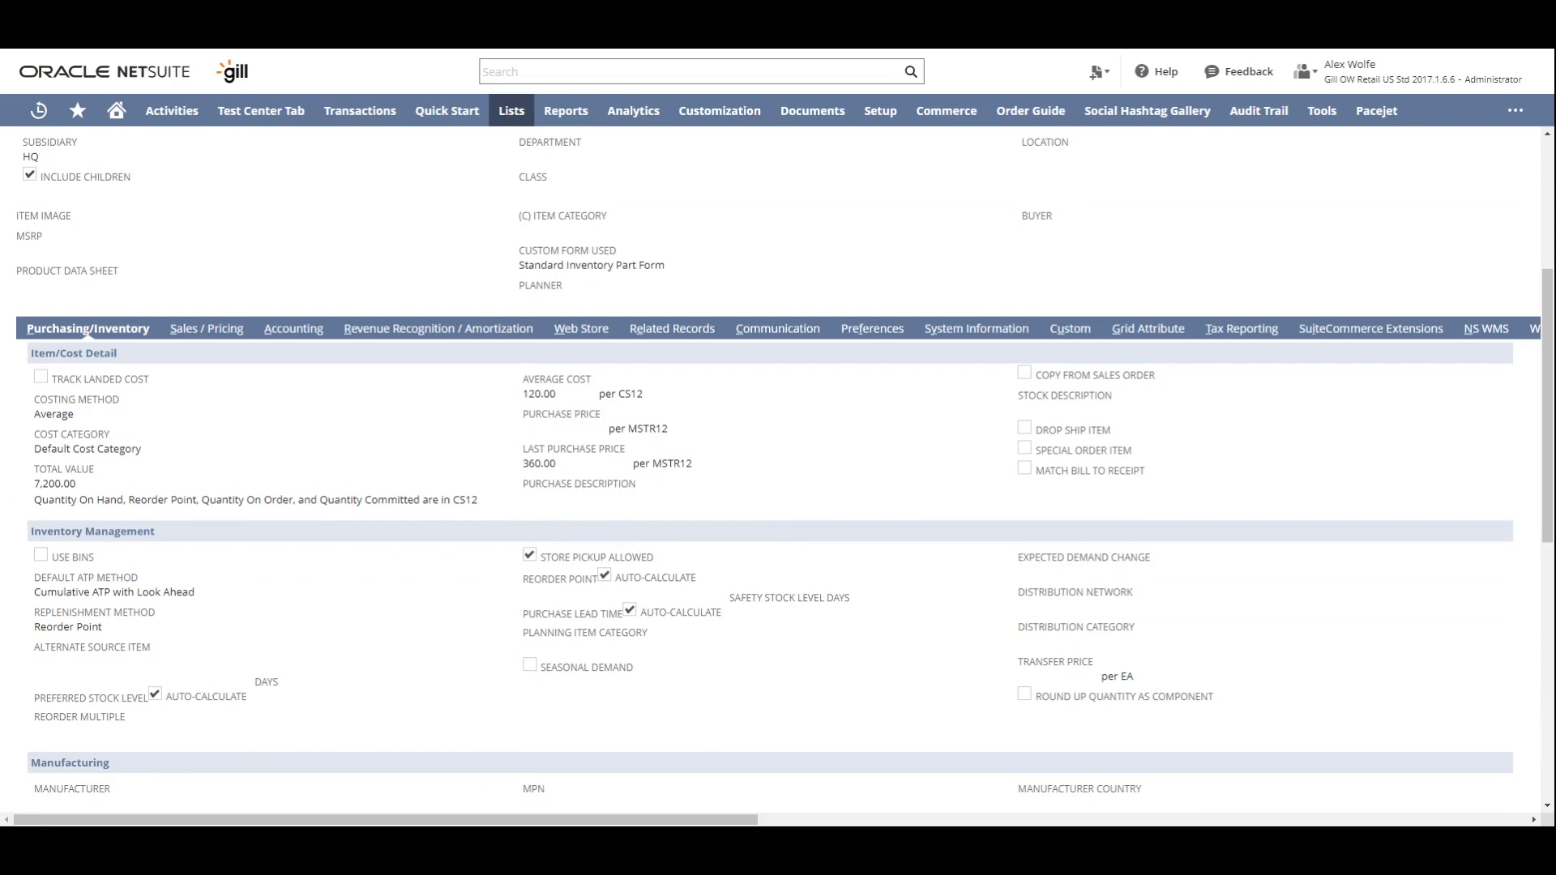
pyautogui.scroll(2, 627, 342)
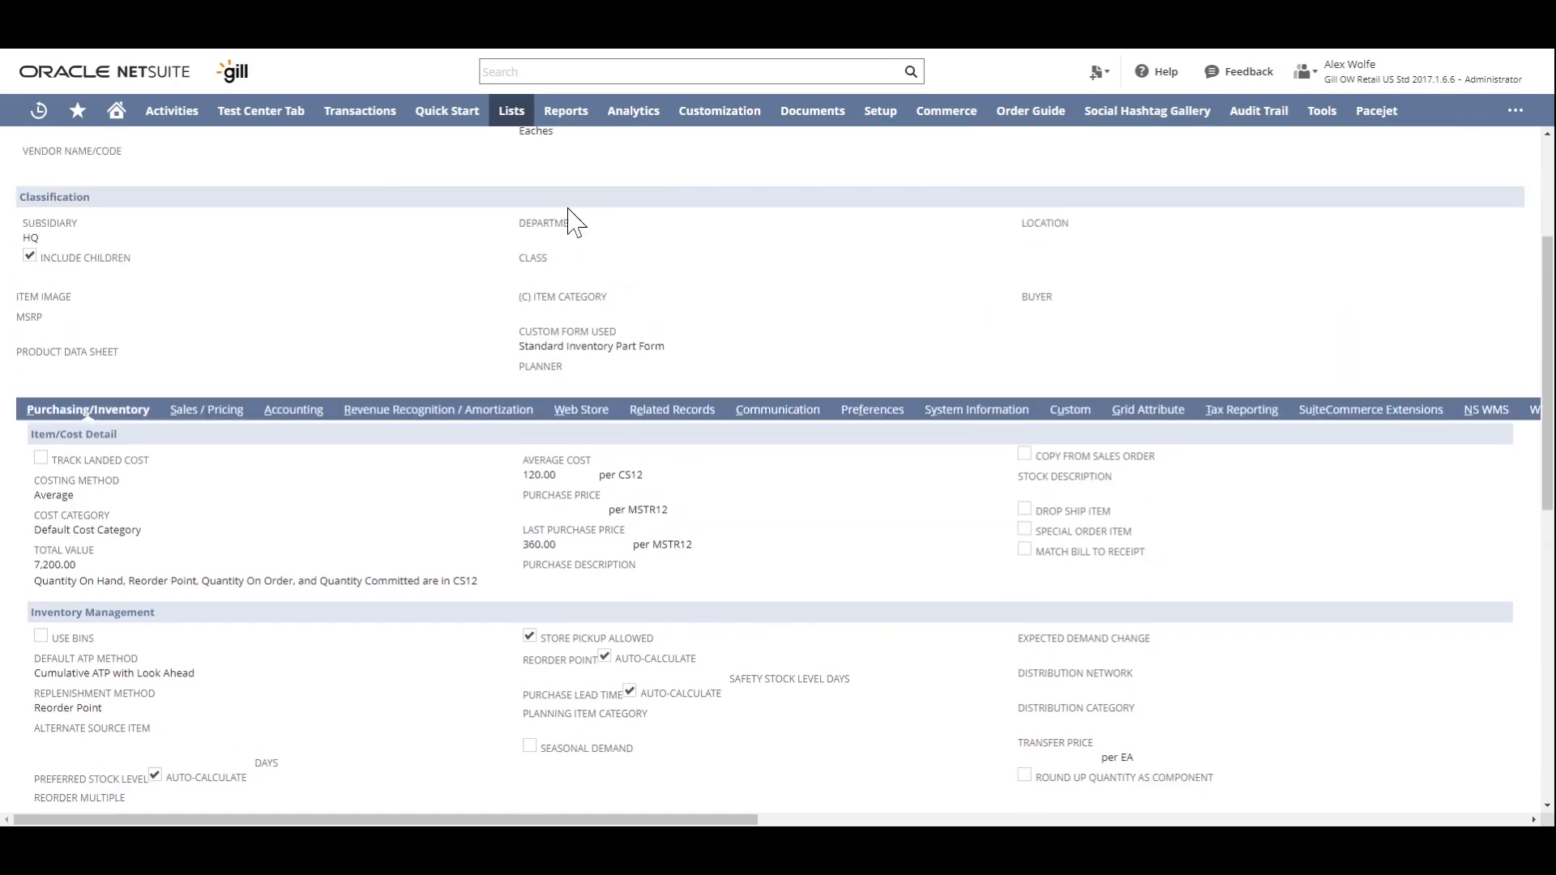
pyautogui.moveTo(513, 111)
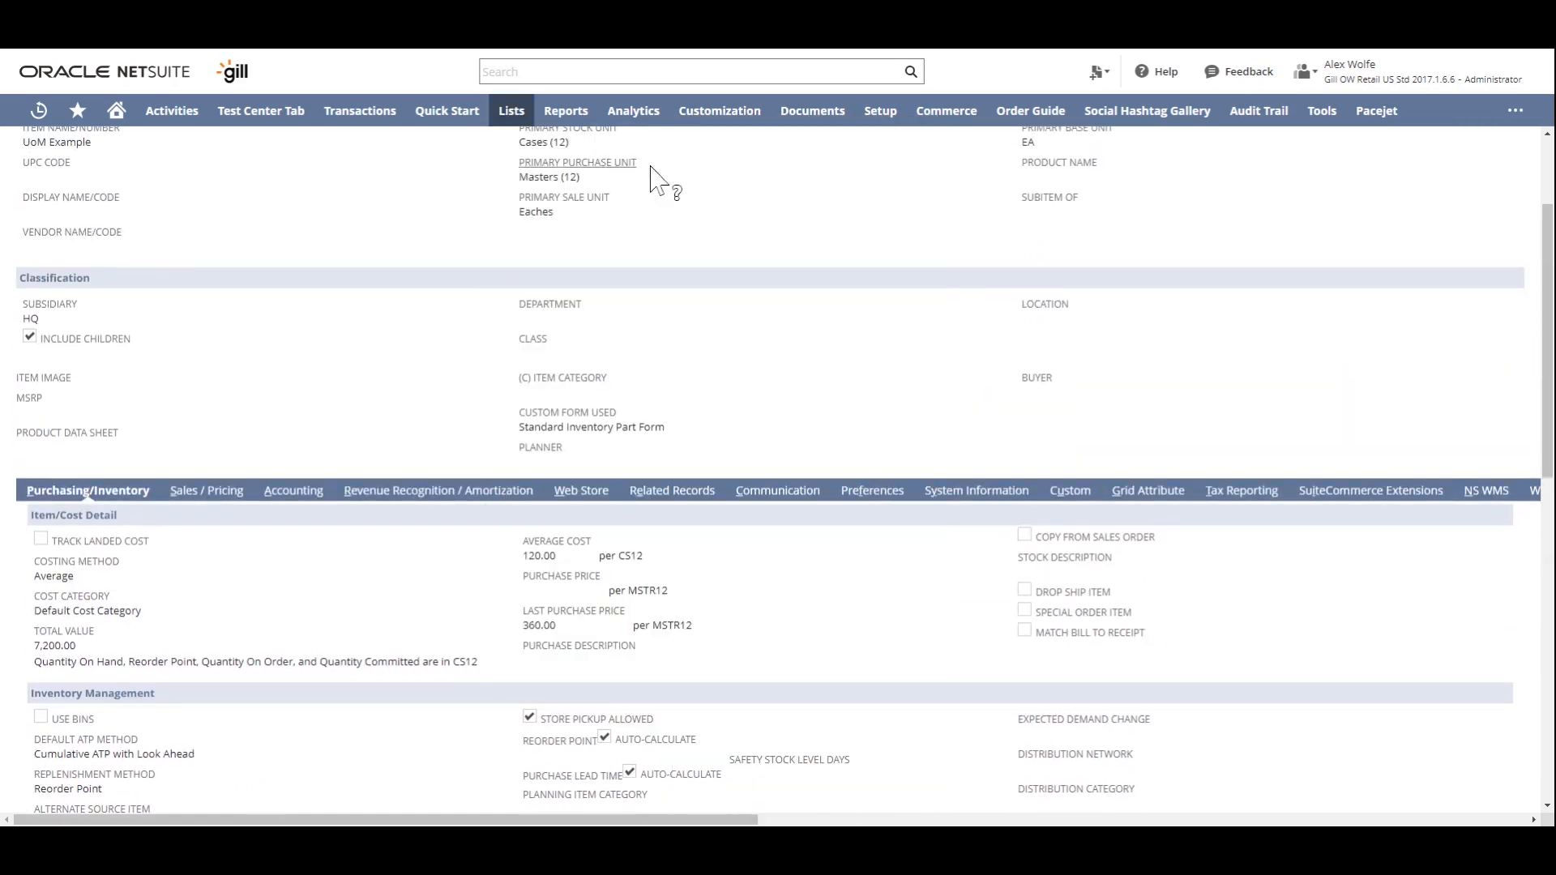
pyautogui.scroll(-10, 1546, 328)
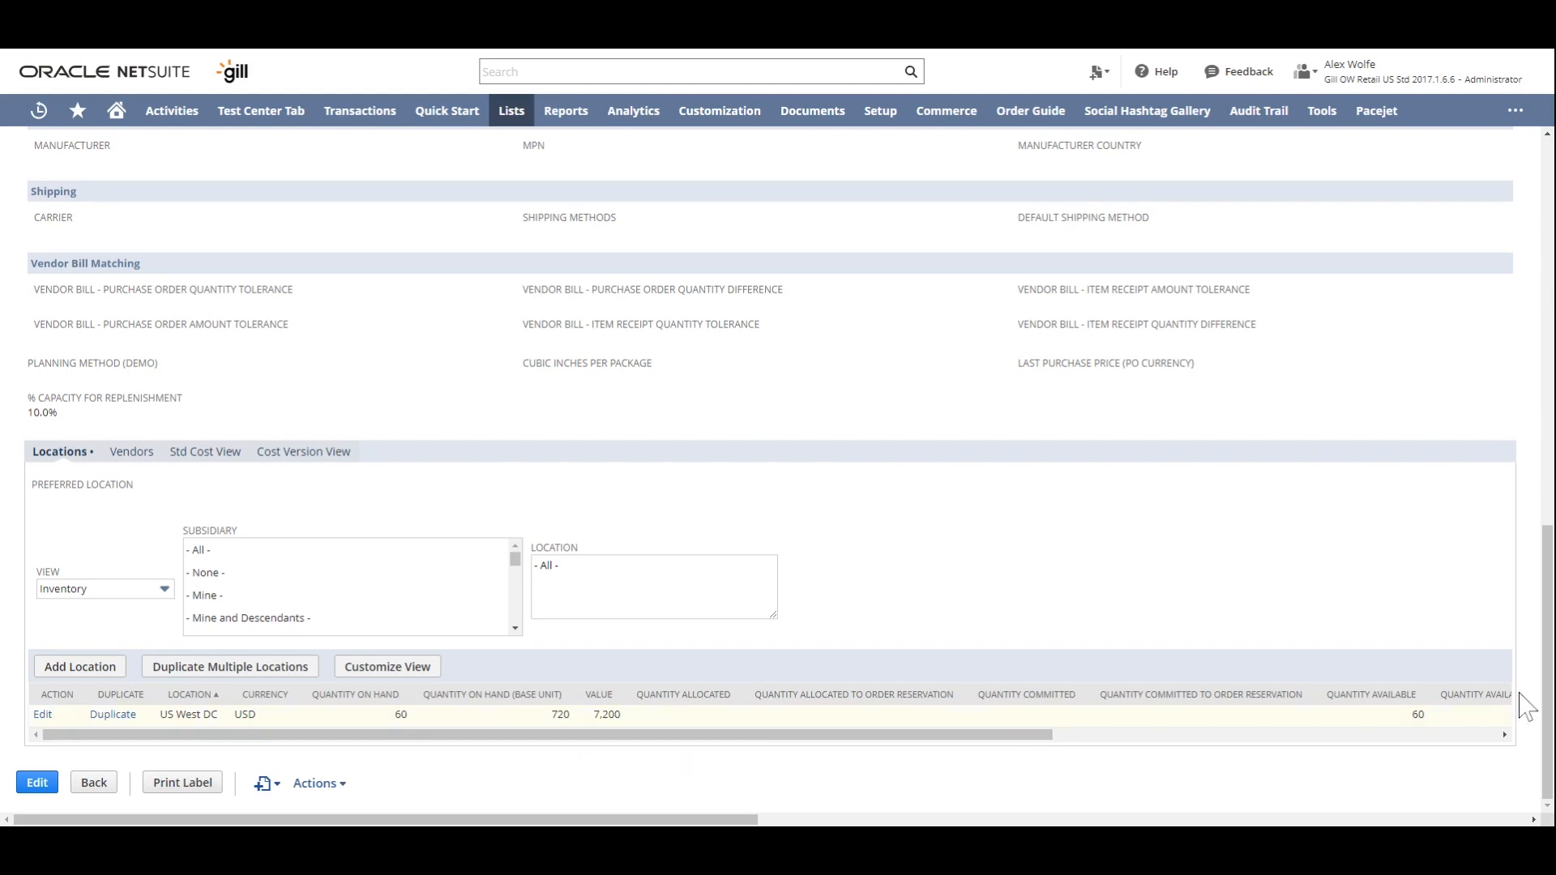
pyautogui.moveTo(1553, 681); pyautogui.dragTo(1553, 679)
pyautogui.scroll(10, 1547, 679)
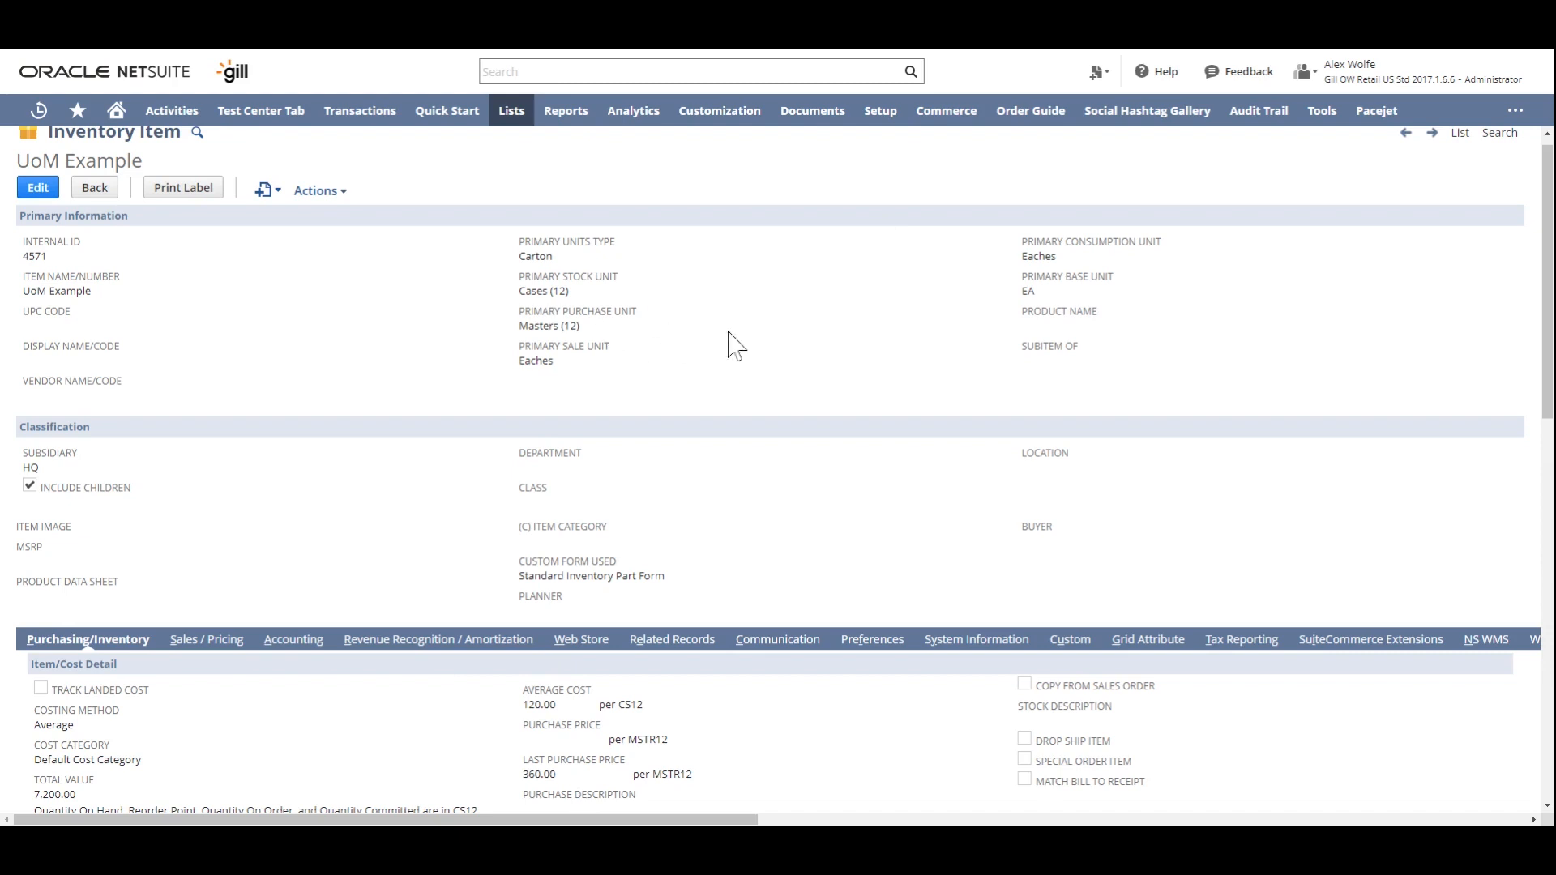
pyautogui.scroll(-1, 341, 756)
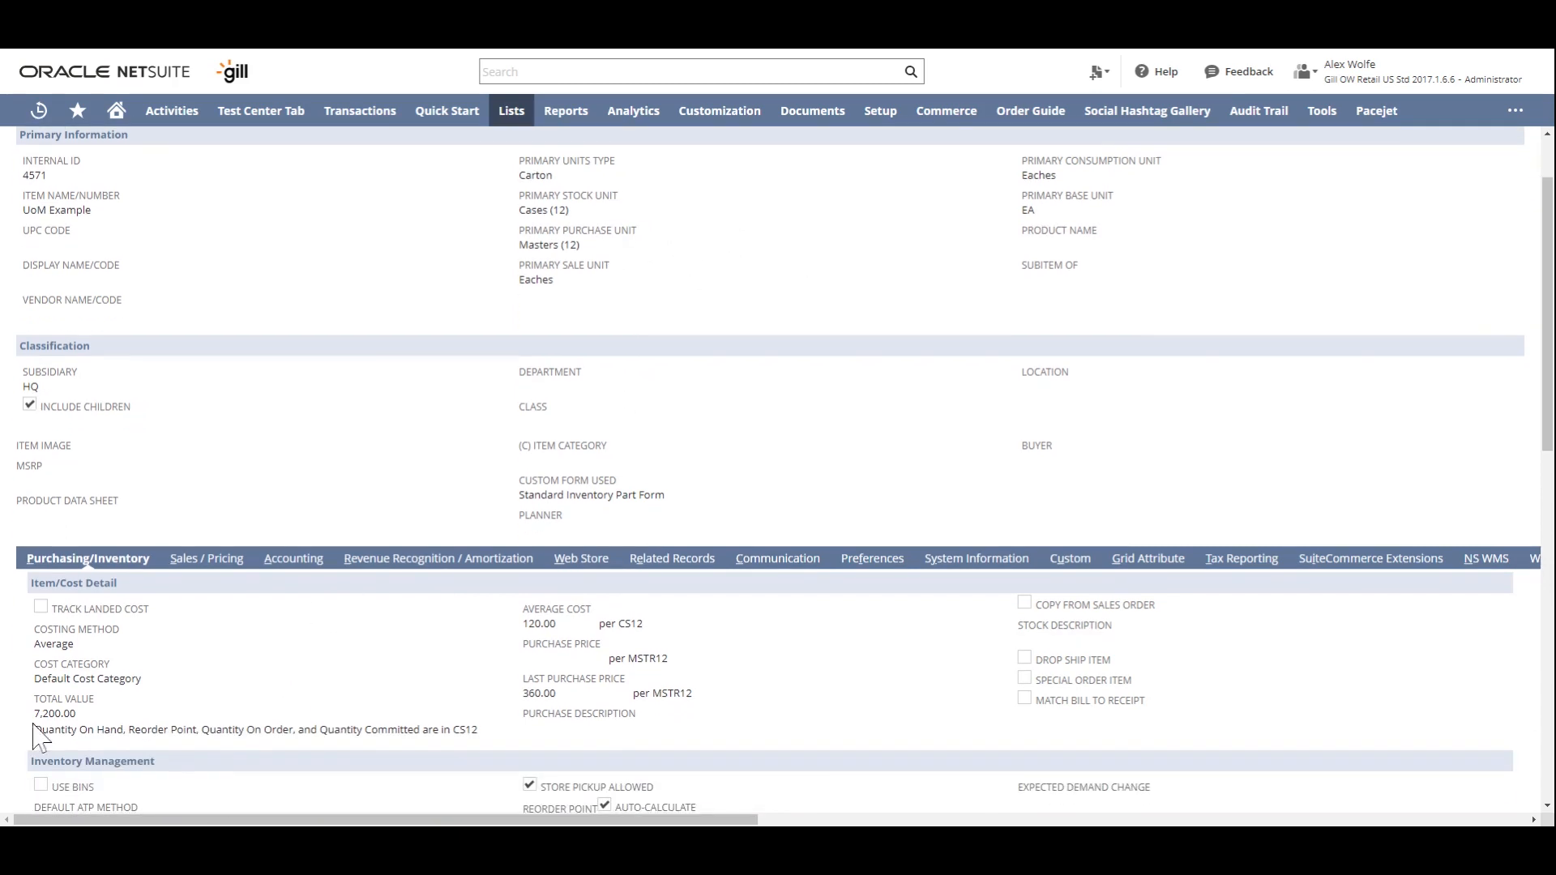